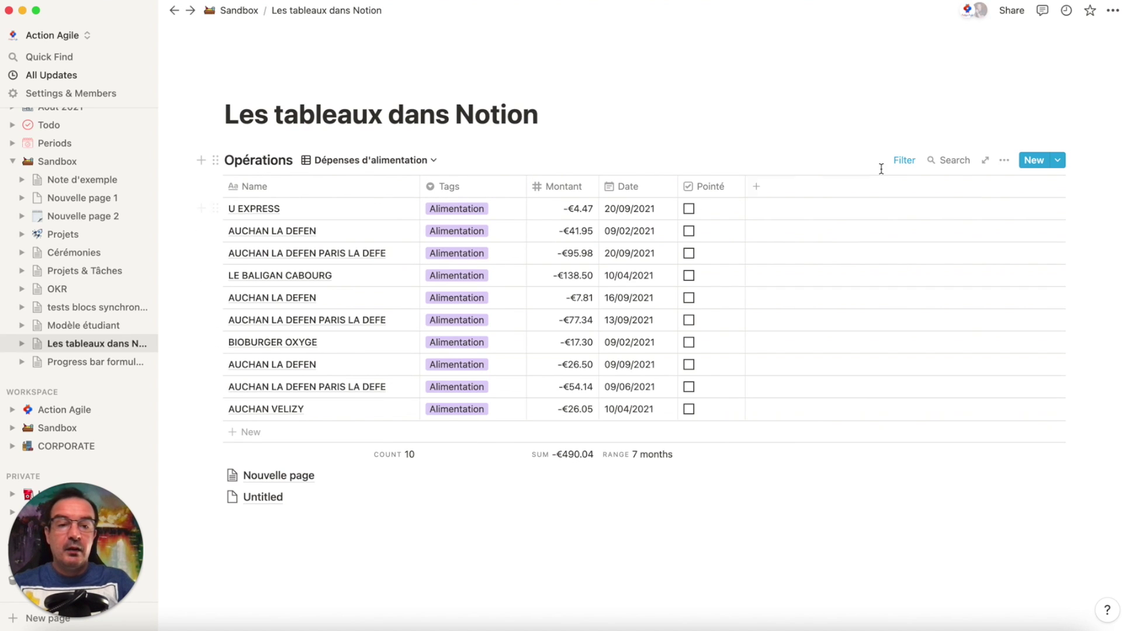
Examine the filter on the Dépenses d'alimentation view and the tag options available for its value
{"action": "left_click", "coordinate": [903, 162]}
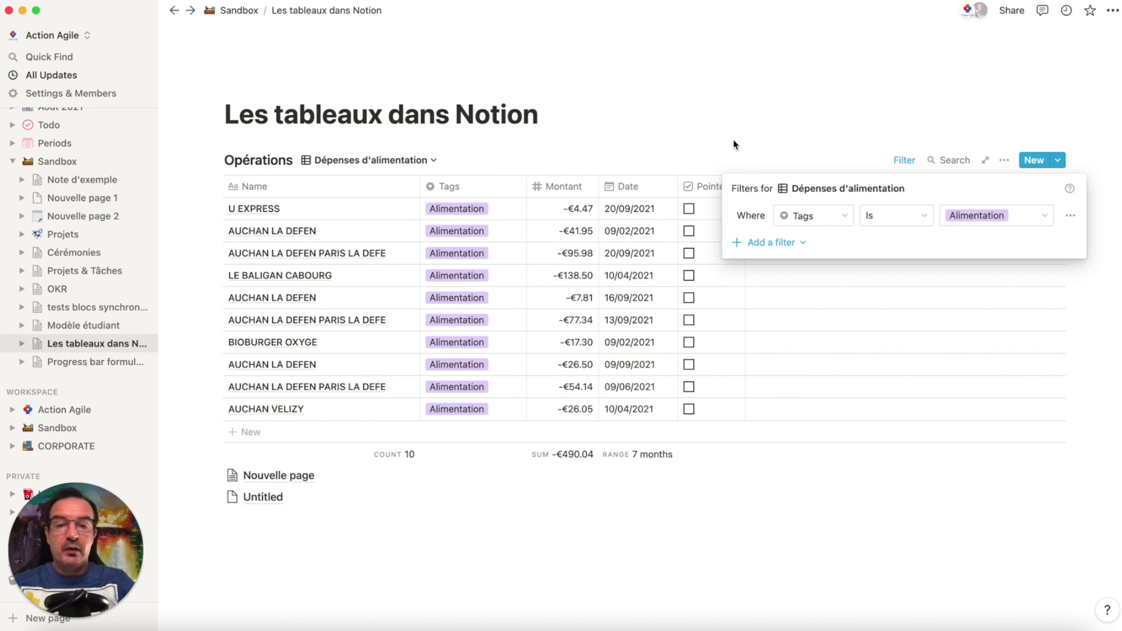
{"action": "left_click", "coordinate": [691, 136]}
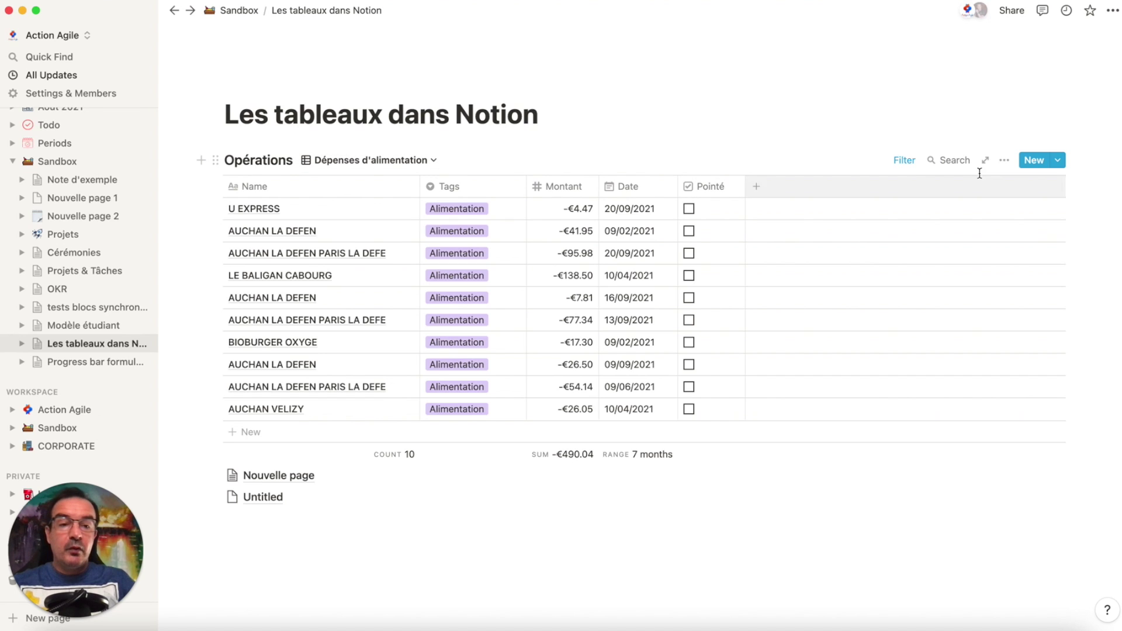
{"action": "left_click", "coordinate": [905, 162]}
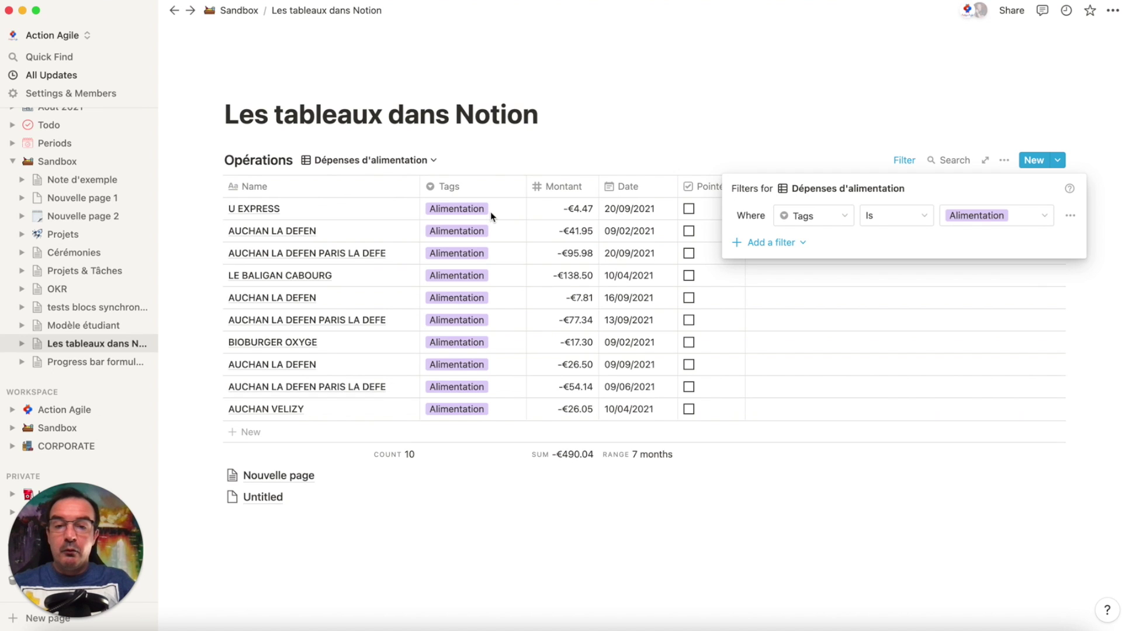
{"action": "left_click", "coordinate": [1023, 213]}
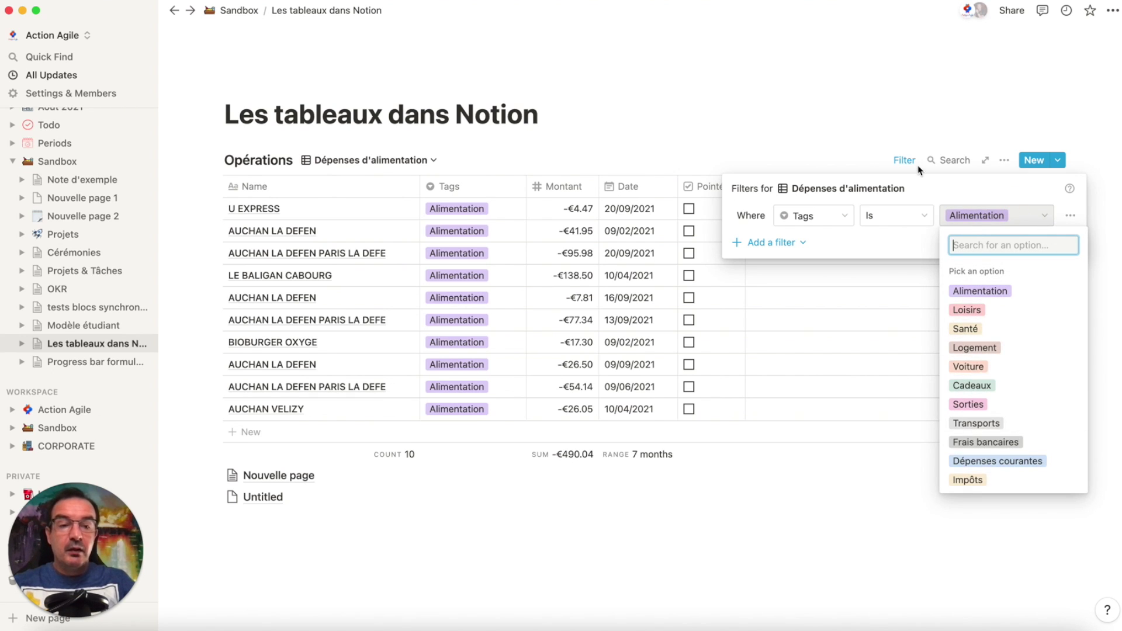
{"action": "left_click", "coordinate": [921, 187]}
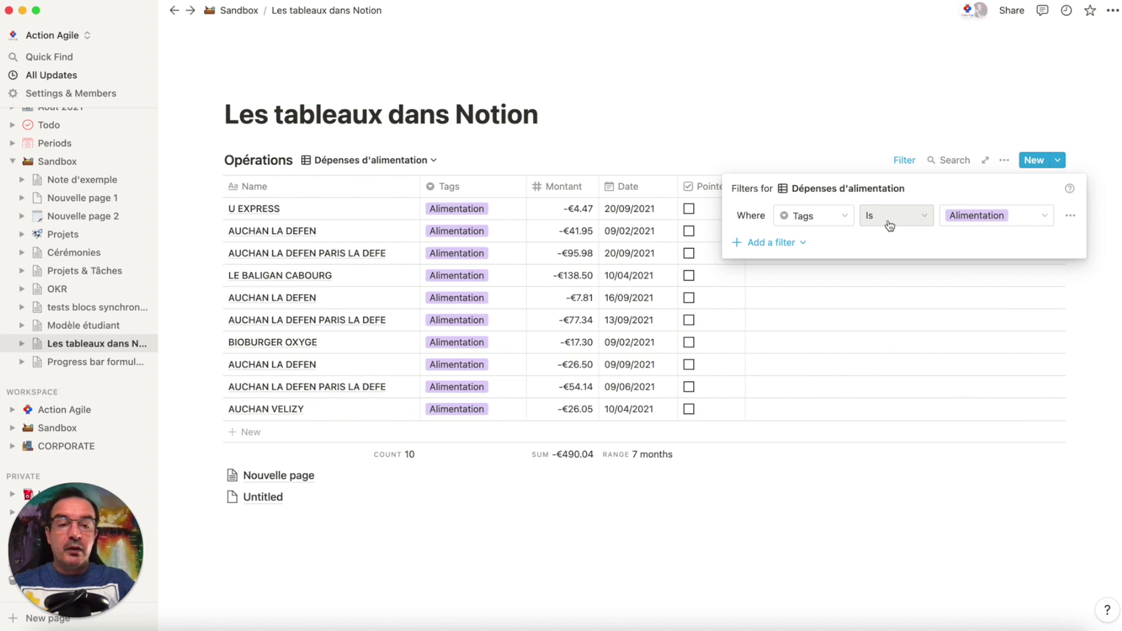
Try Loisirs as the Tags filter value of the Dépenses d'alimentation view and restore it to Alimentation
{"action": "left_click", "coordinate": [982, 218]}
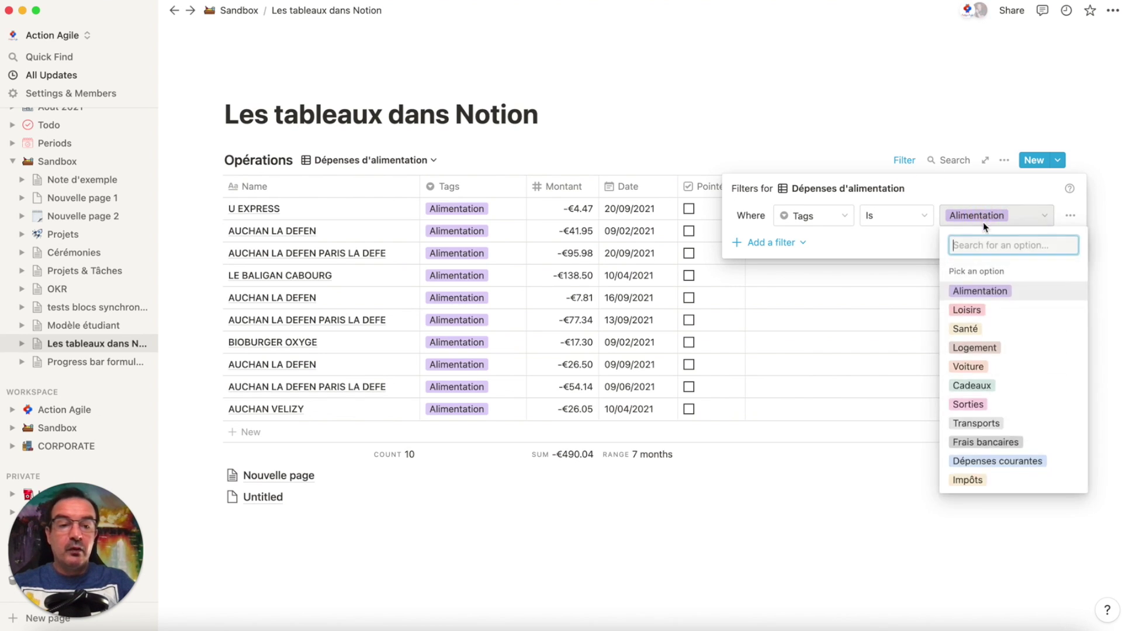
{"action": "left_click", "coordinate": [983, 319]}
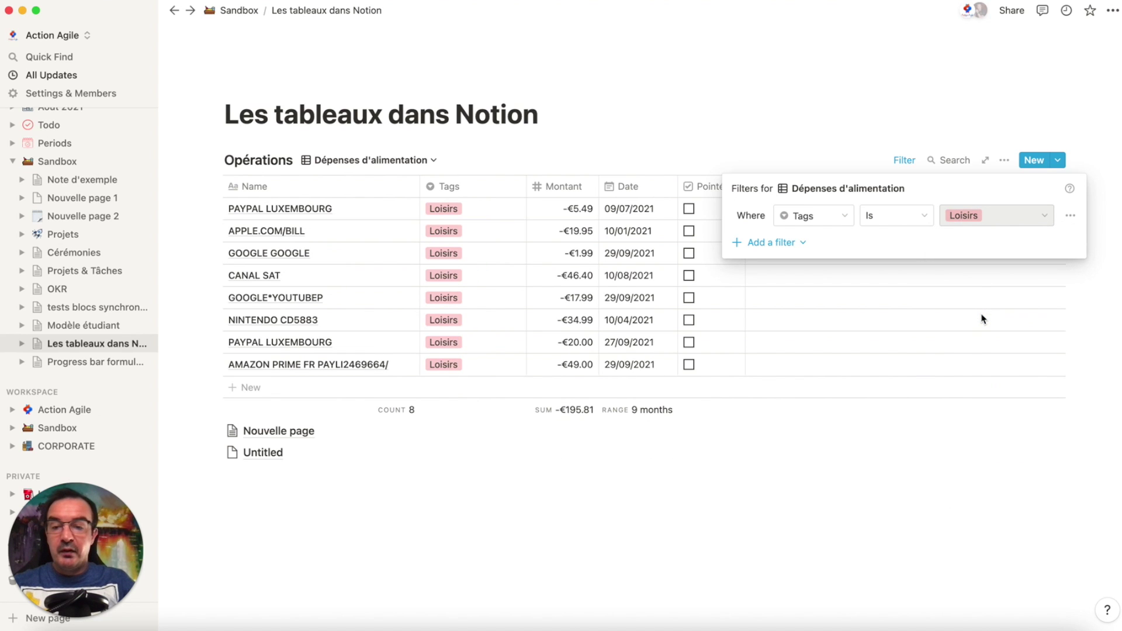
{"action": "left_click", "coordinate": [1011, 223]}
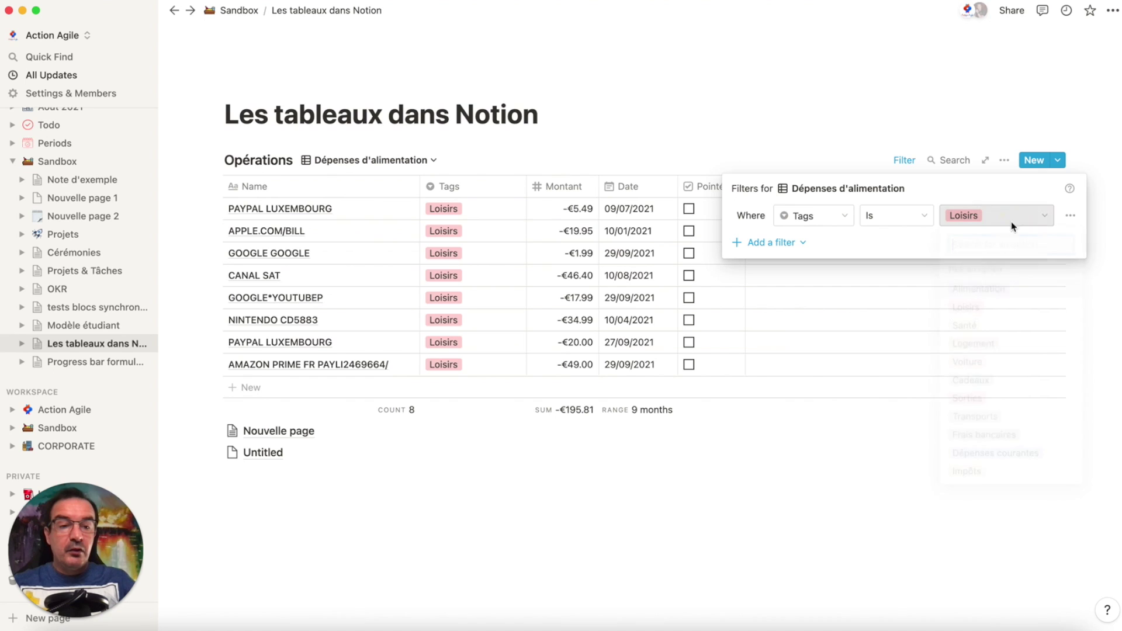
{"action": "left_click", "coordinate": [992, 295]}
{"action": "left_click", "coordinate": [816, 123]}
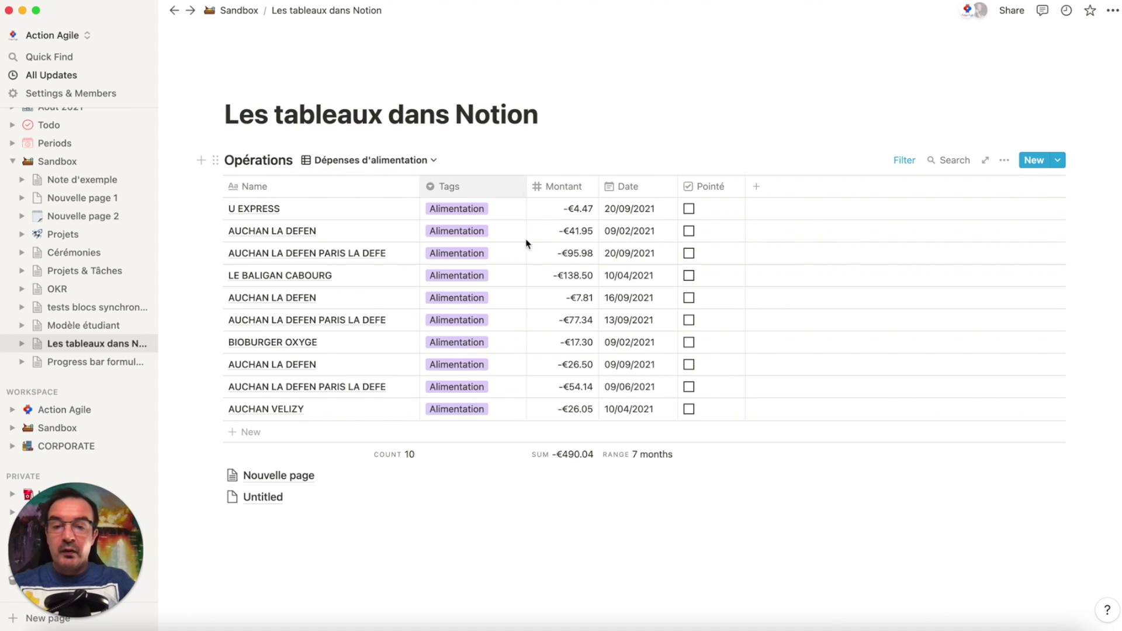
Show the Toutes les dépenses view of the Opérations table and check its filters and row count
{"action": "left_click", "coordinate": [431, 162]}
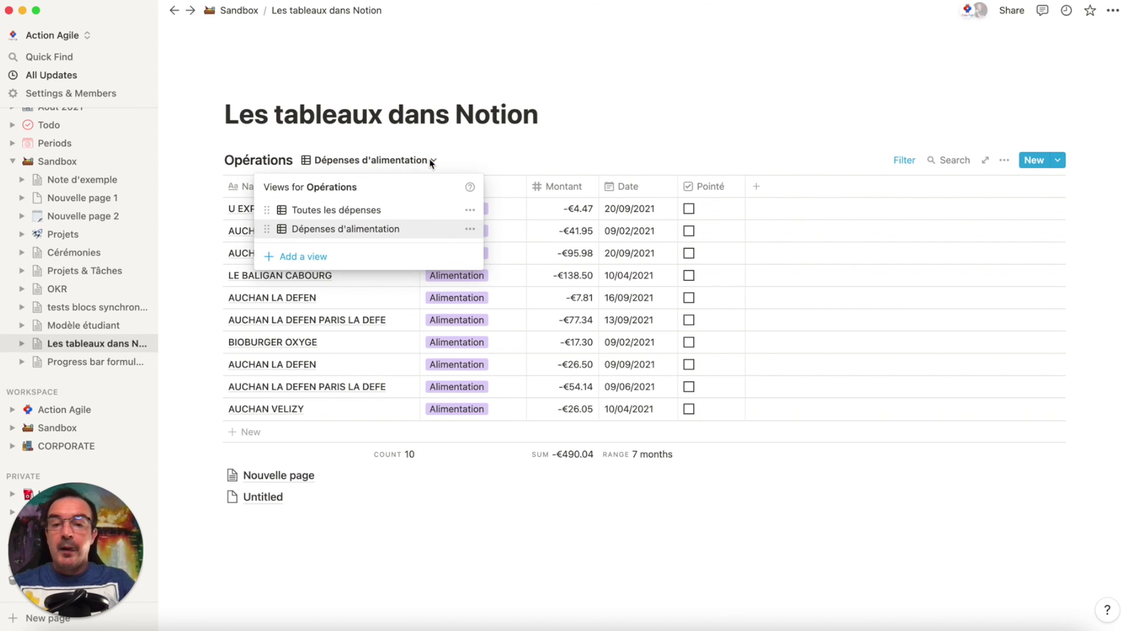
{"action": "left_click", "coordinate": [373, 212]}
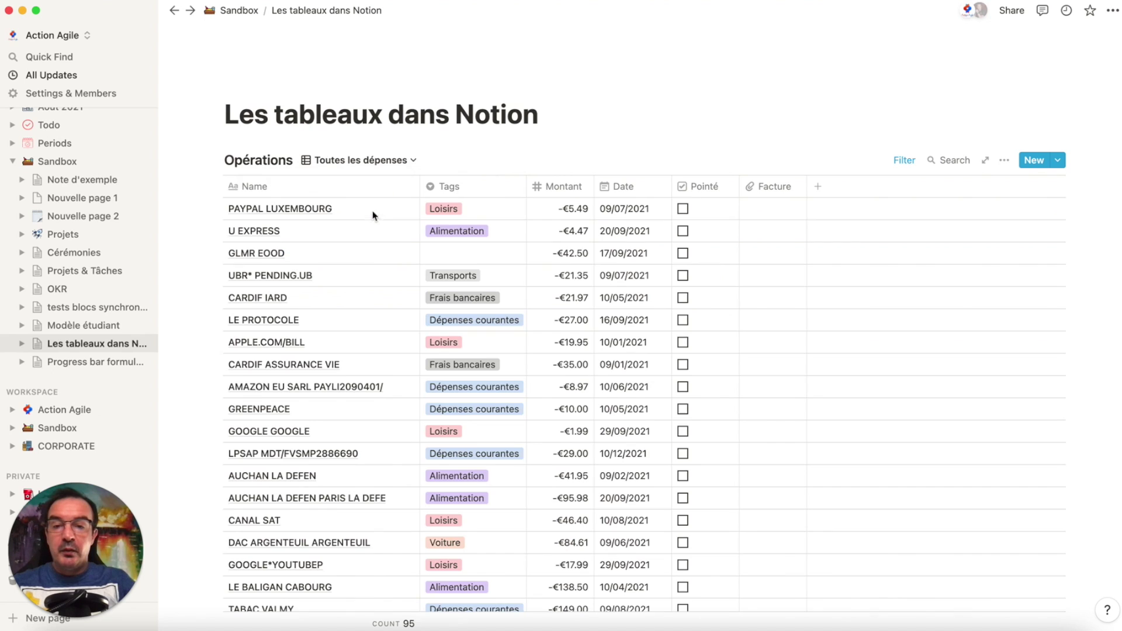
{"action": "left_click", "coordinate": [900, 161]}
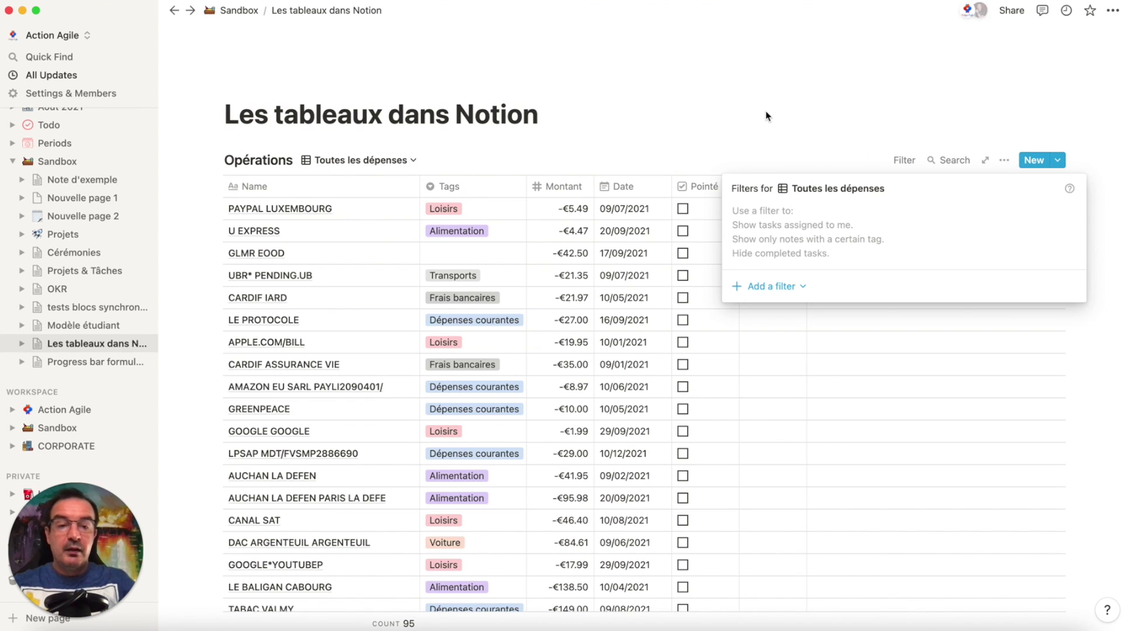
{"action": "left_click", "coordinate": [745, 119]}
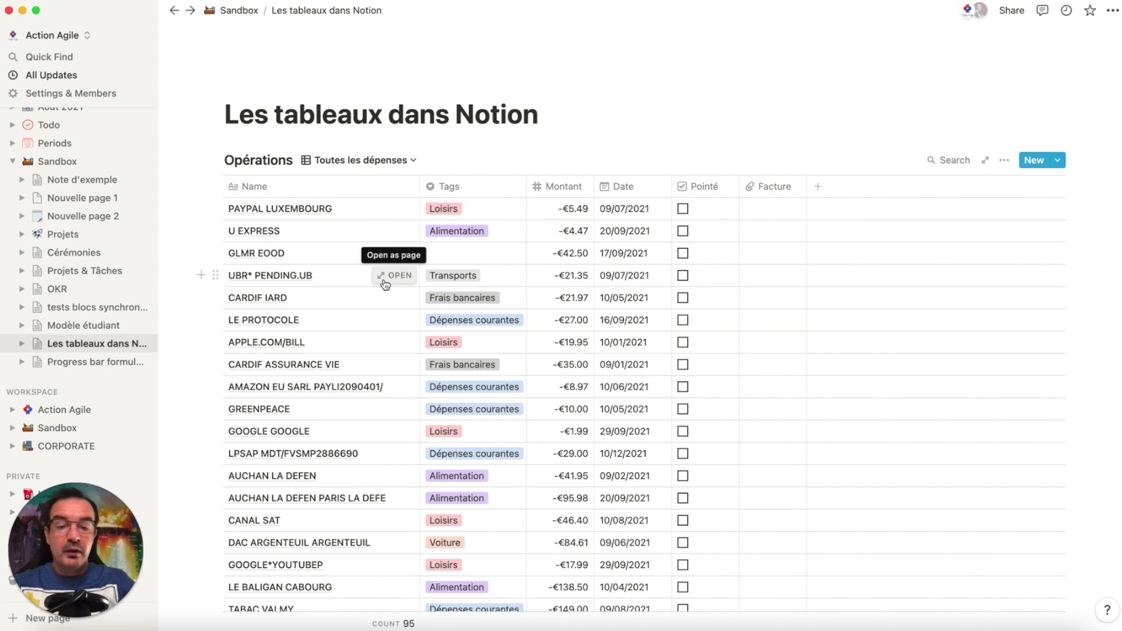
{"action": "mouse_move", "coordinate": [404, 626]}
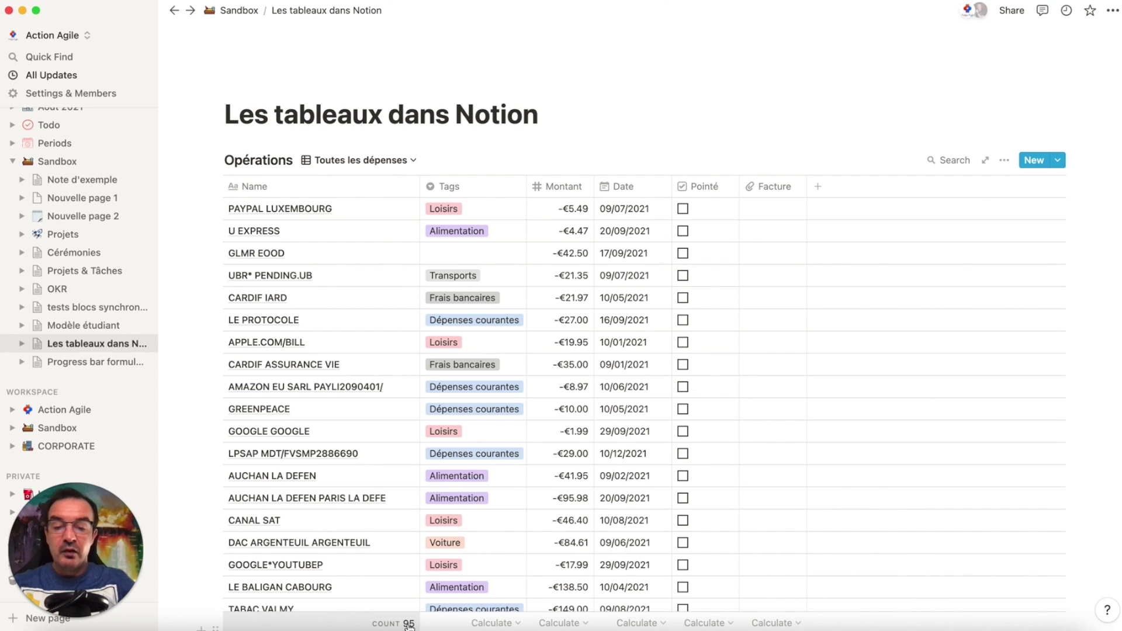
Return to the Dépenses d'alimentation view of the Opérations table and duplicate it
{"action": "left_click", "coordinate": [413, 161]}
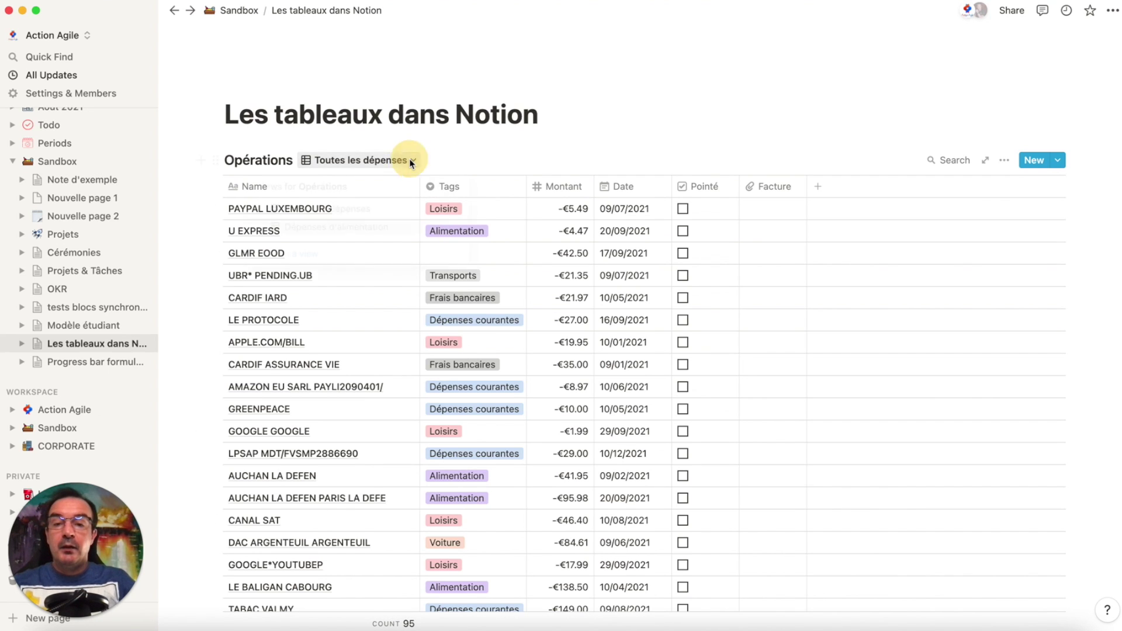
{"action": "left_click", "coordinate": [342, 234]}
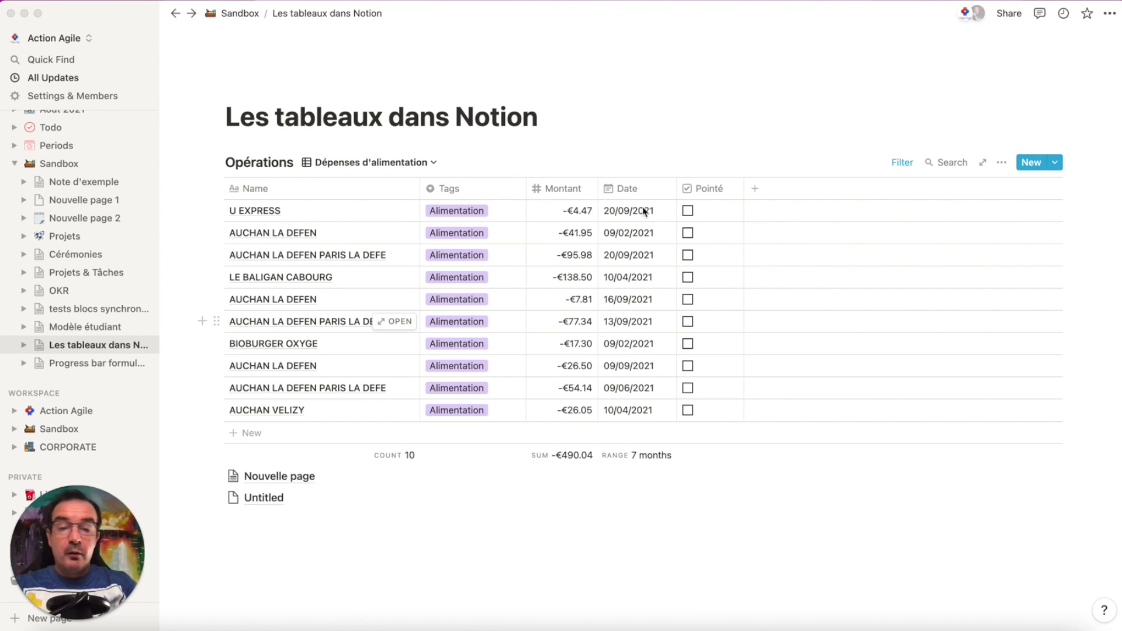
{"action": "left_click", "coordinate": [432, 163]}
{"action": "left_click", "coordinate": [470, 234]}
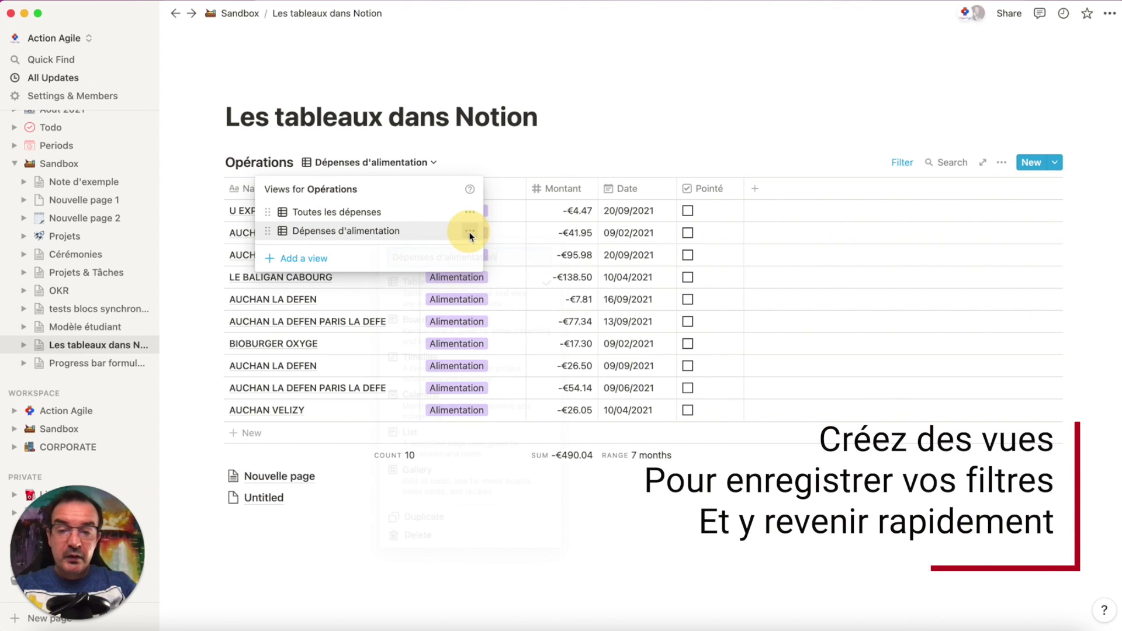
{"action": "left_click", "coordinate": [433, 527]}
Rename the duplicated Dépenses d'alimentation view as Auchan
{"action": "left_click", "coordinate": [468, 163]}
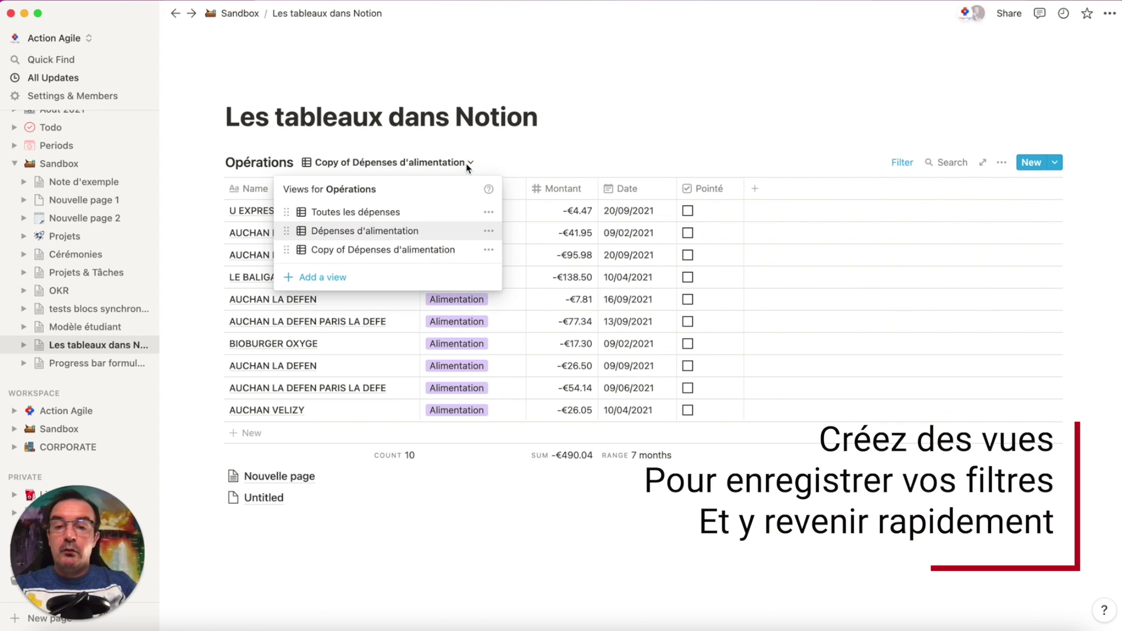
{"action": "left_click", "coordinate": [489, 250]}
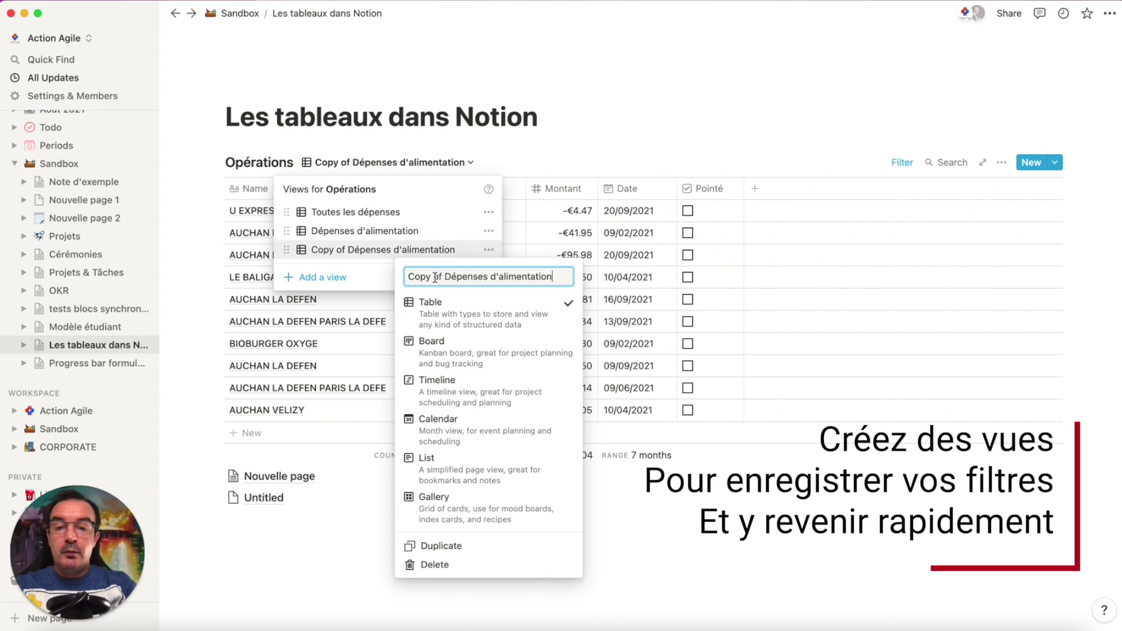
{"action": "left_click_drag", "start_coordinate": [427, 277], "coordinate": [512, 277]}
{"action": "type", "text": "Auchan"}
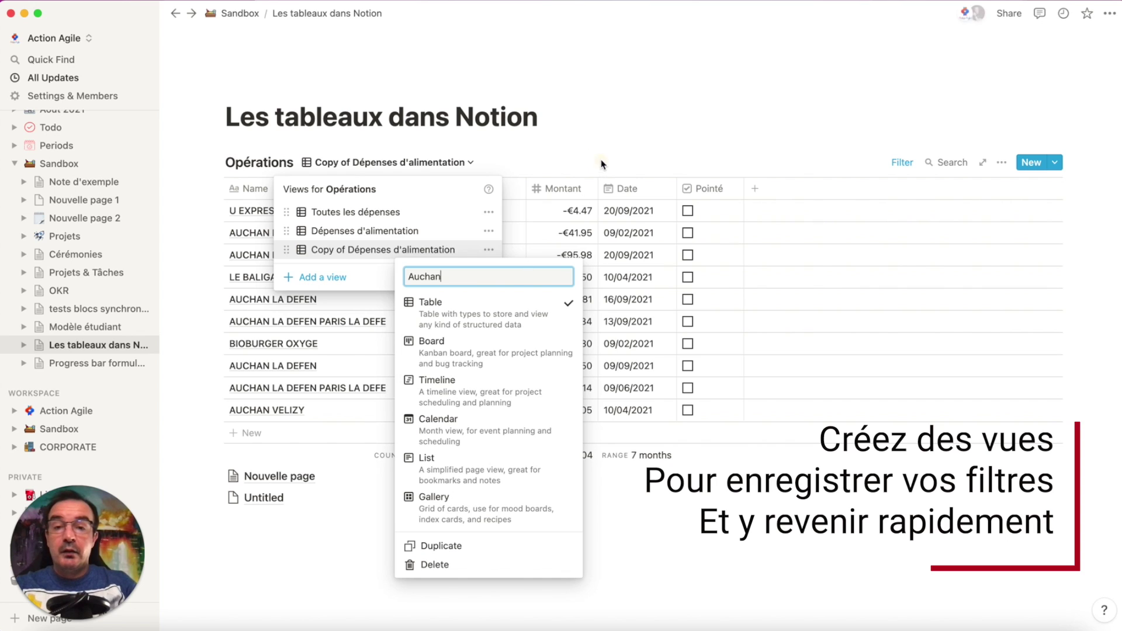
{"action": "key", "text": "Return"}
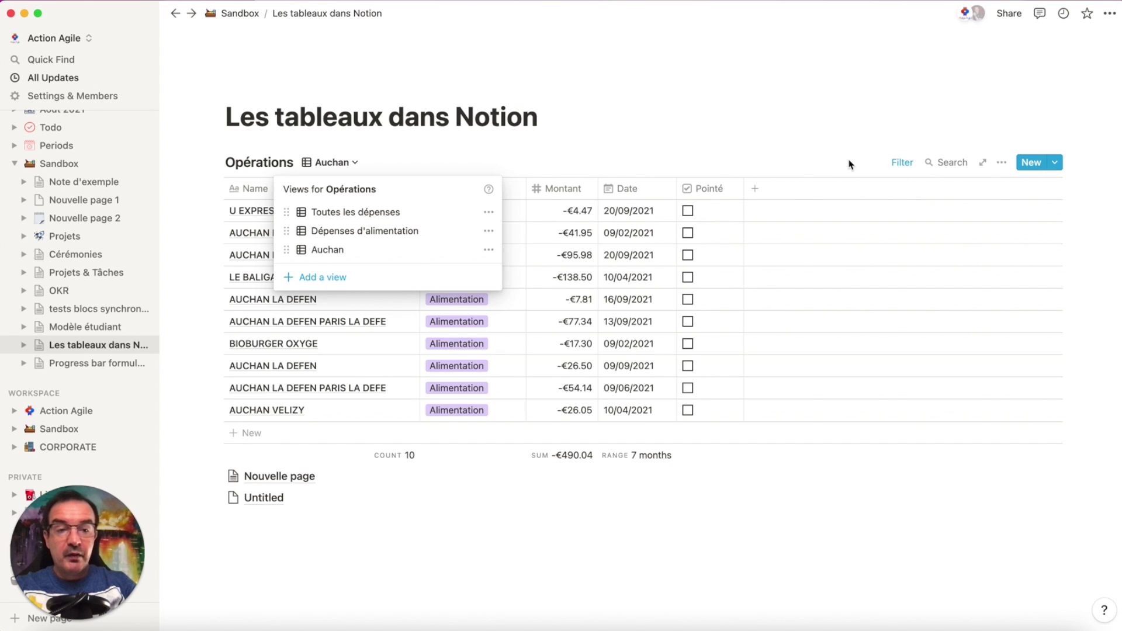
{"action": "left_click", "coordinate": [429, 165]}
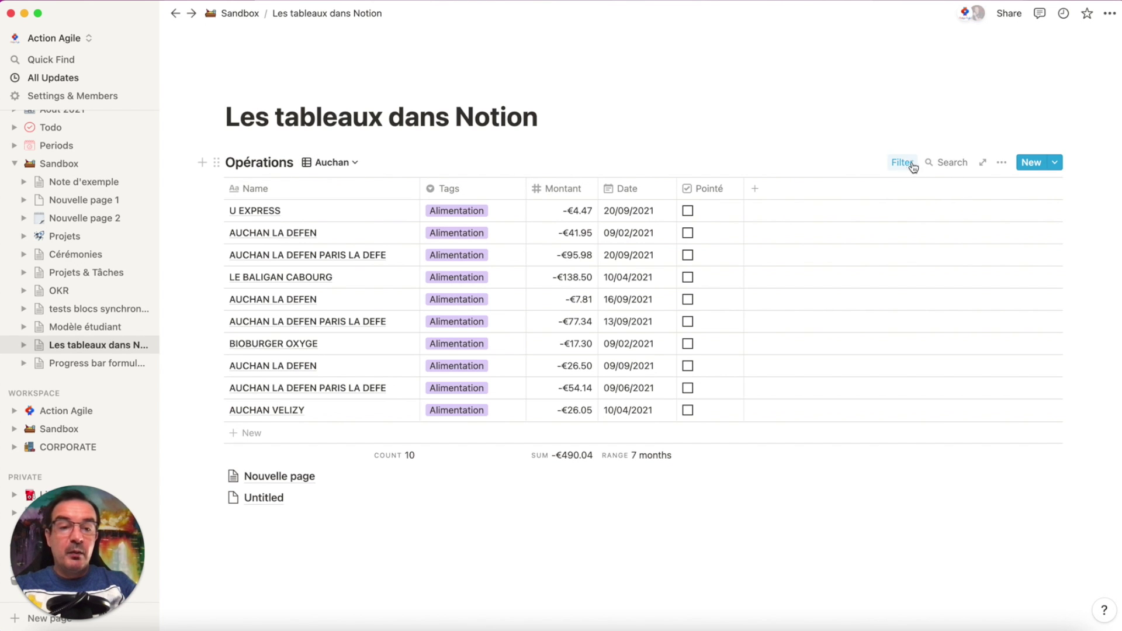
Change the Auchan view's filter so that Name contains AUCHAN
{"action": "left_click", "coordinate": [863, 126]}
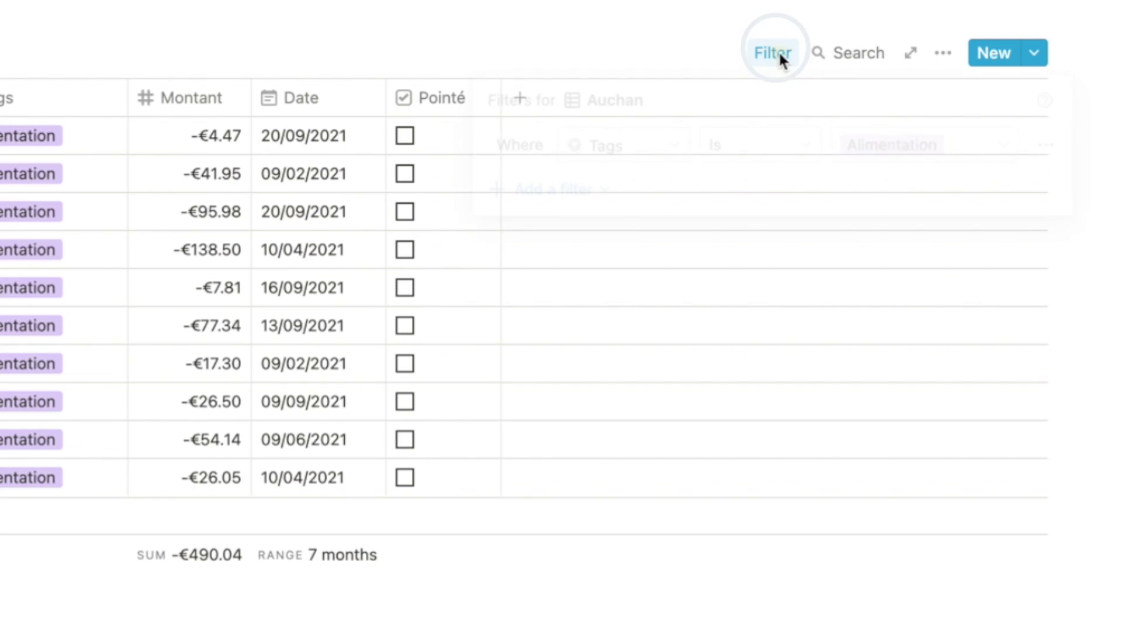
{"action": "left_click", "coordinate": [668, 153]}
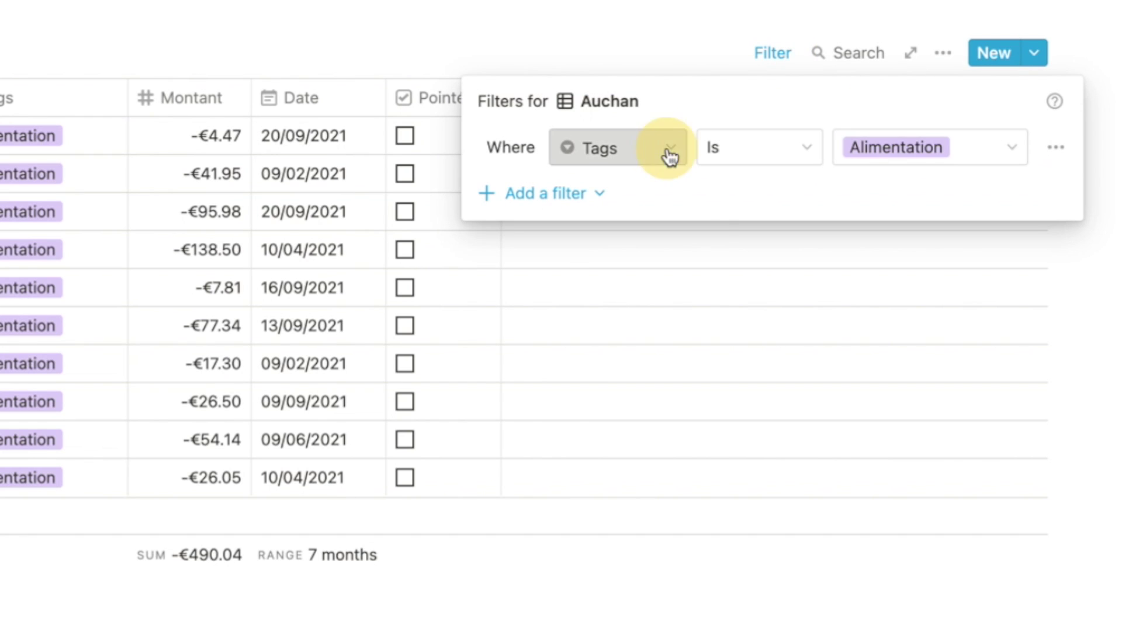
{"action": "left_click", "coordinate": [575, 252]}
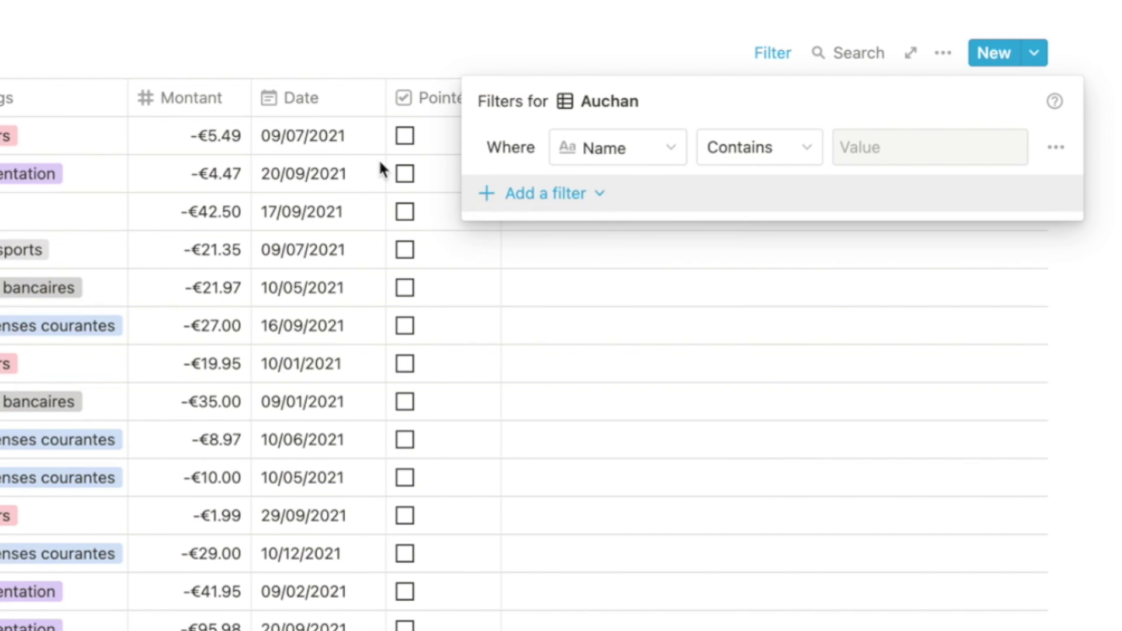
{"action": "left_click", "coordinate": [904, 147]}
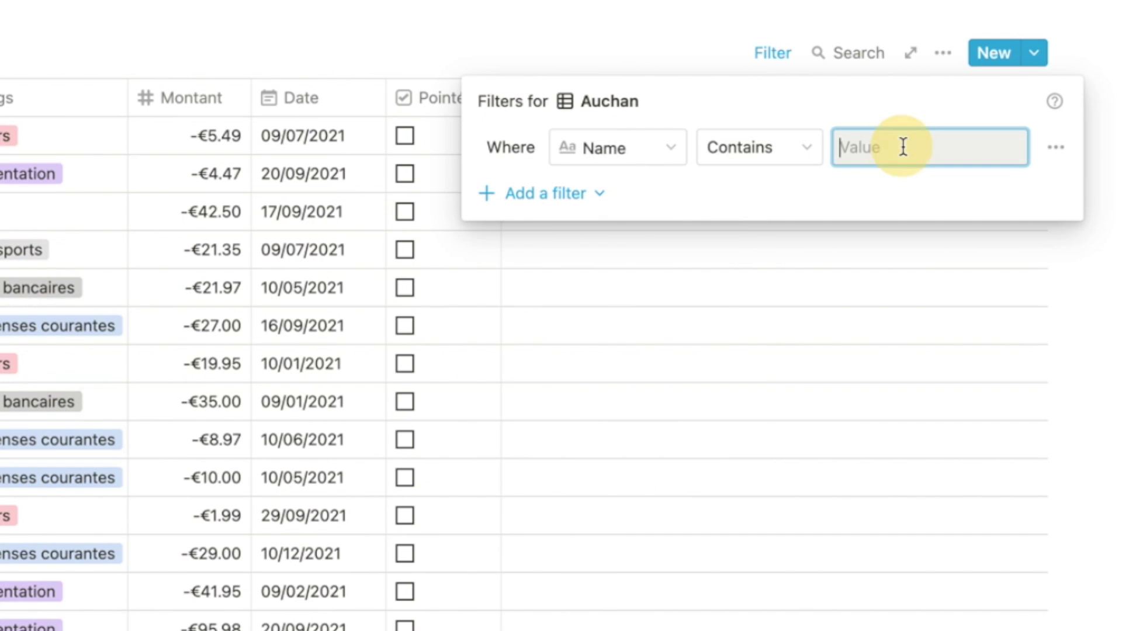
{"action": "type", "text": "AUCHAN"}
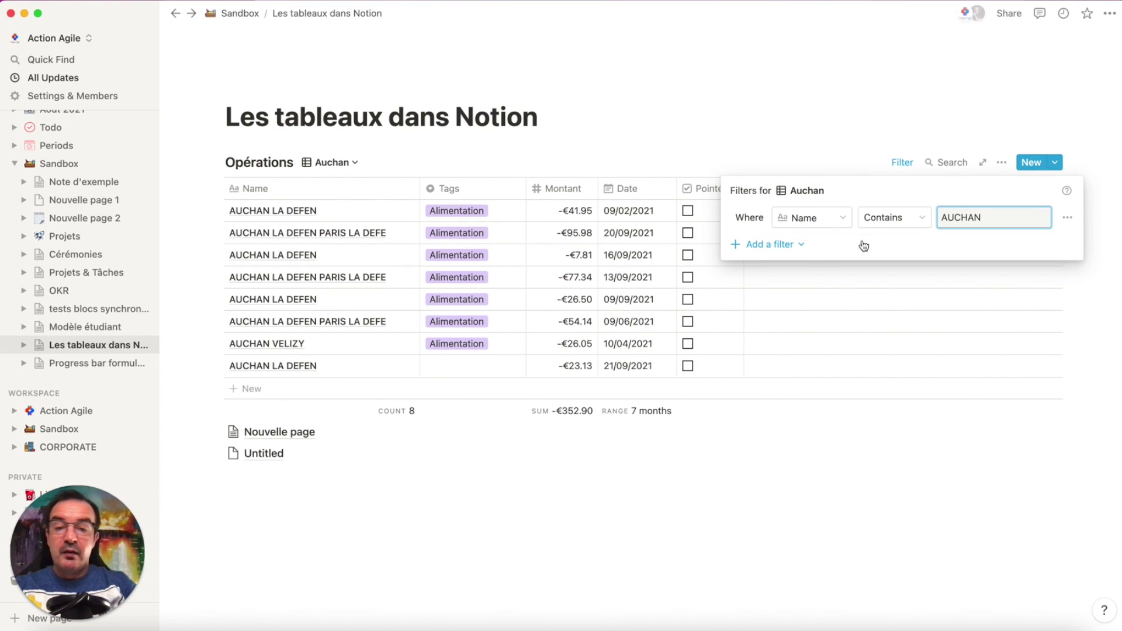
{"action": "left_click", "coordinate": [769, 113]}
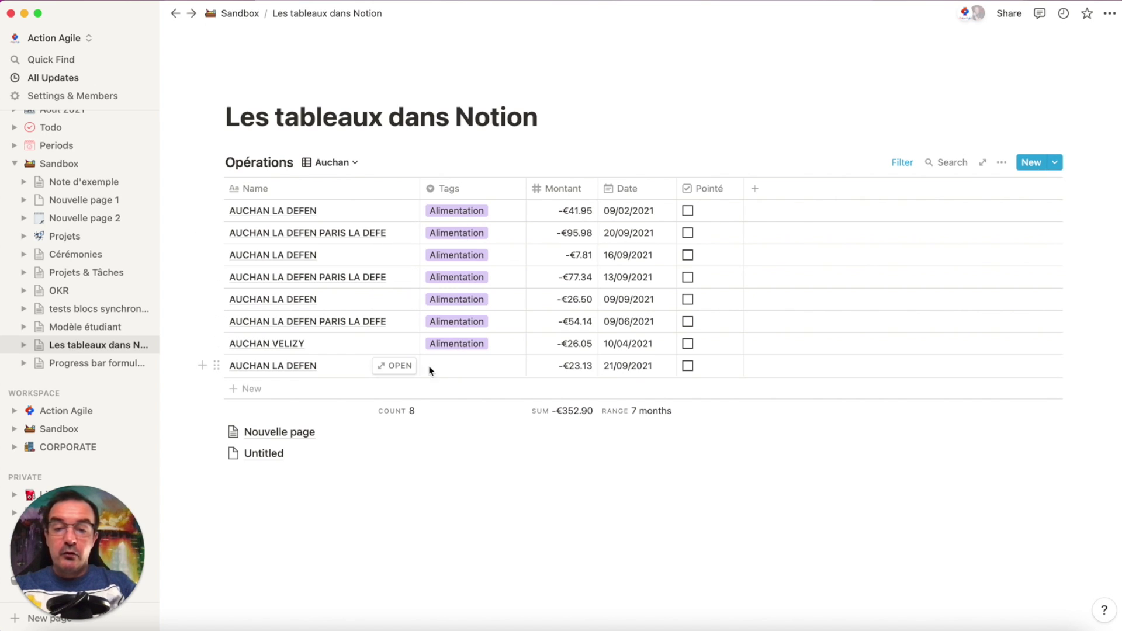
Tag the untagged AUCHAN LA DEFEN operation in the last row as Alimentation
{"action": "left_click", "coordinate": [462, 371]}
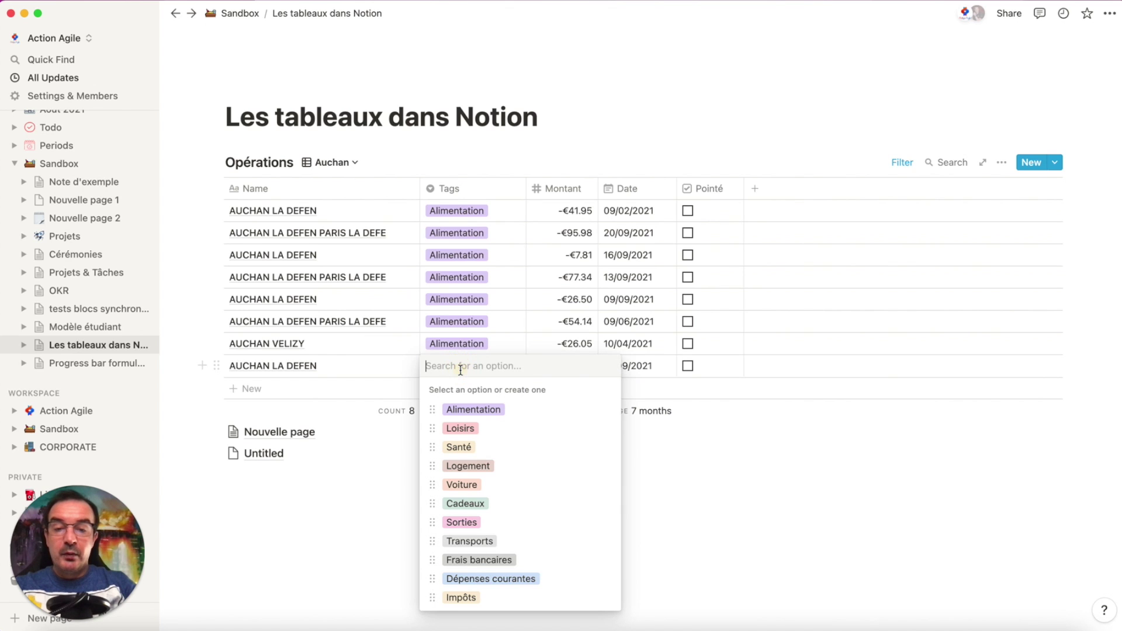
{"action": "left_click", "coordinate": [474, 409]}
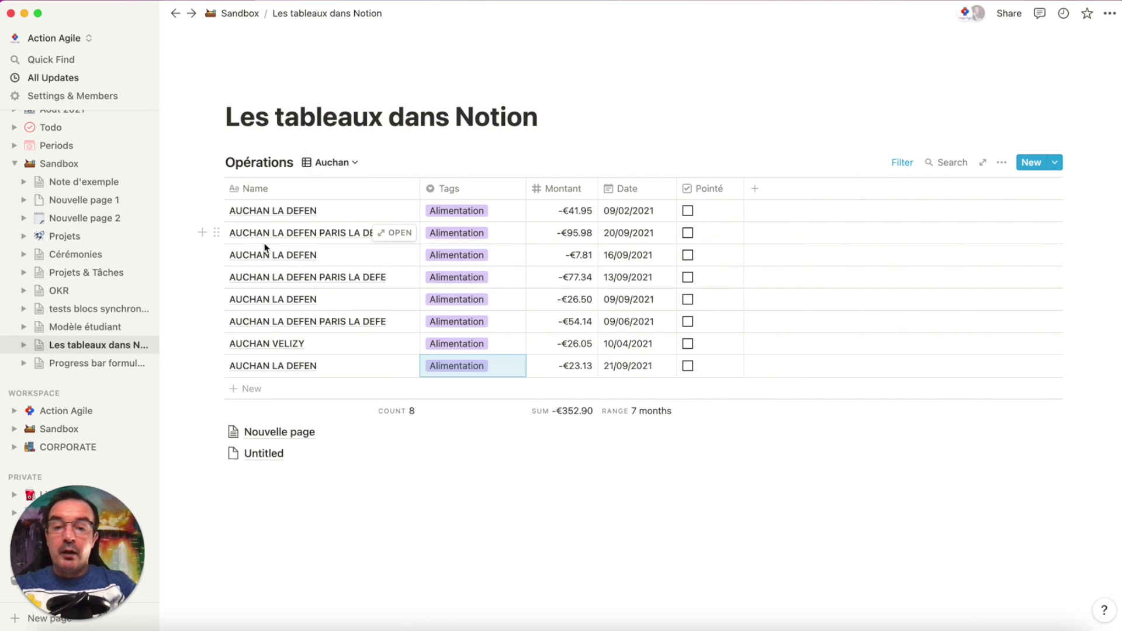
Switch the property of the Auchan view's filter to Notes
{"action": "left_click", "coordinate": [909, 166]}
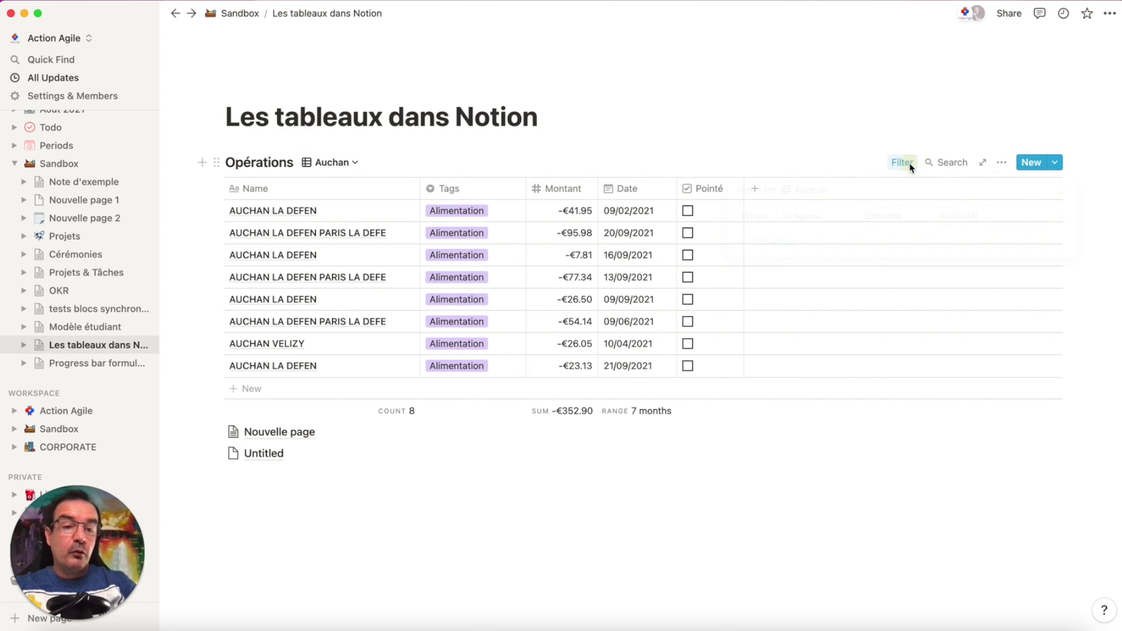
{"action": "left_click", "coordinate": [815, 220]}
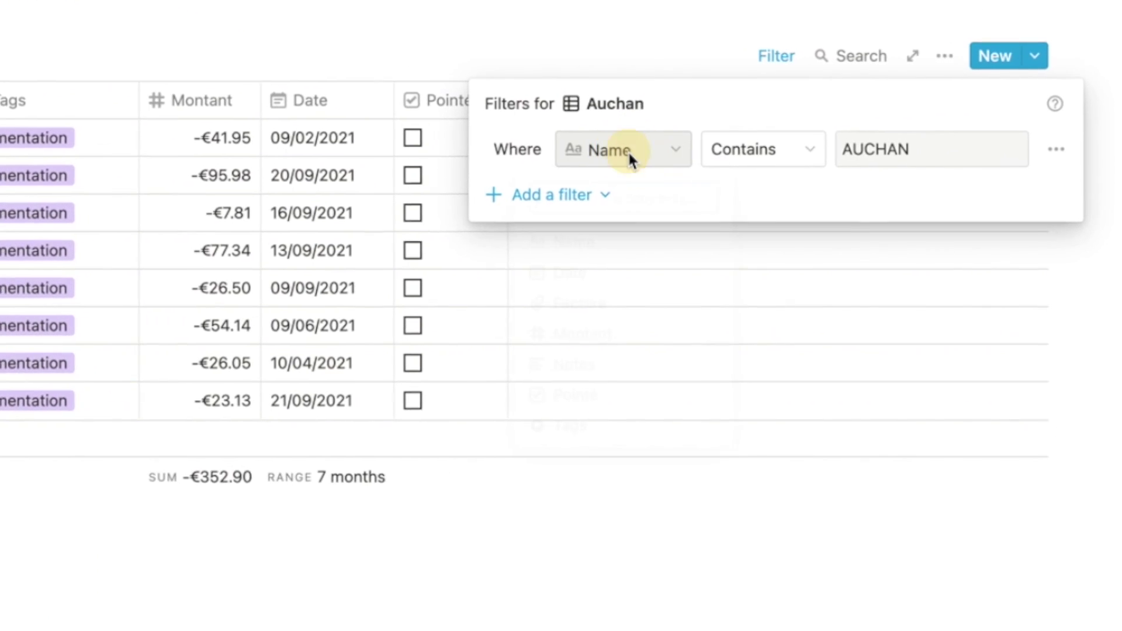
{"action": "left_click", "coordinate": [581, 372]}
Try the Is condition on the Notes filter with the value AUCHAN and set it back to Contains
{"action": "left_click", "coordinate": [801, 148]}
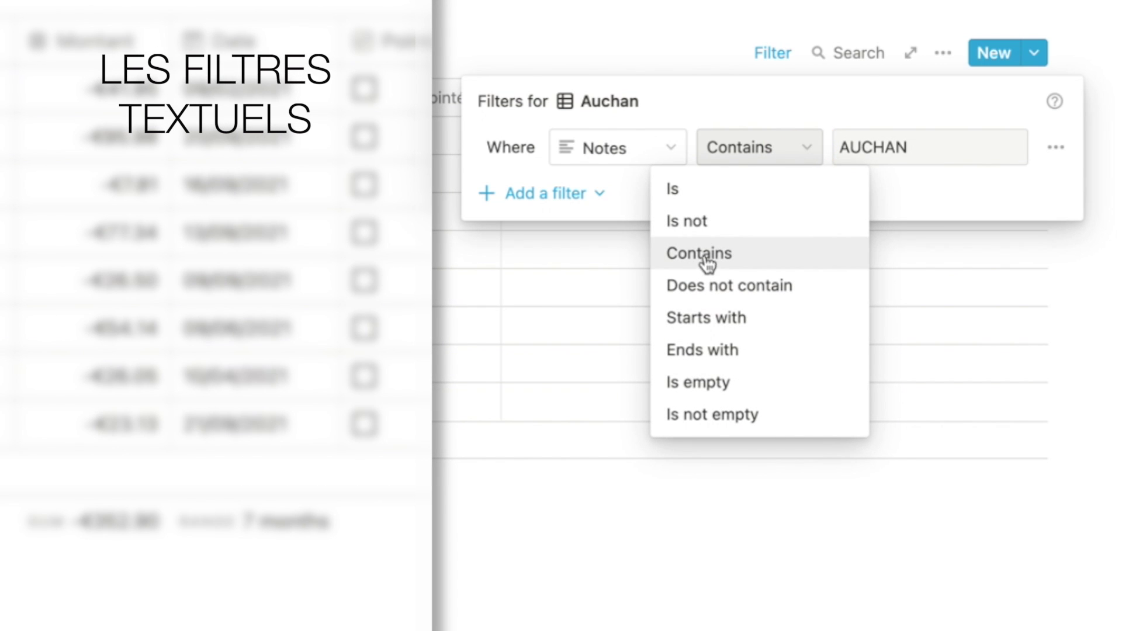
{"action": "left_click", "coordinate": [678, 191]}
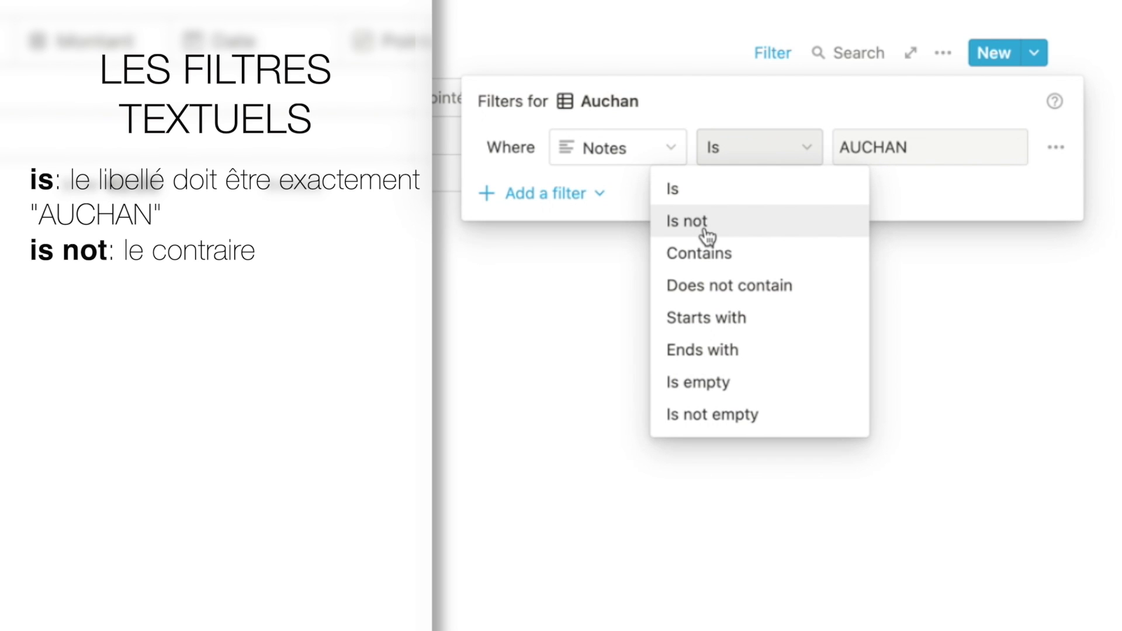
{"action": "left_click", "coordinate": [710, 255]}
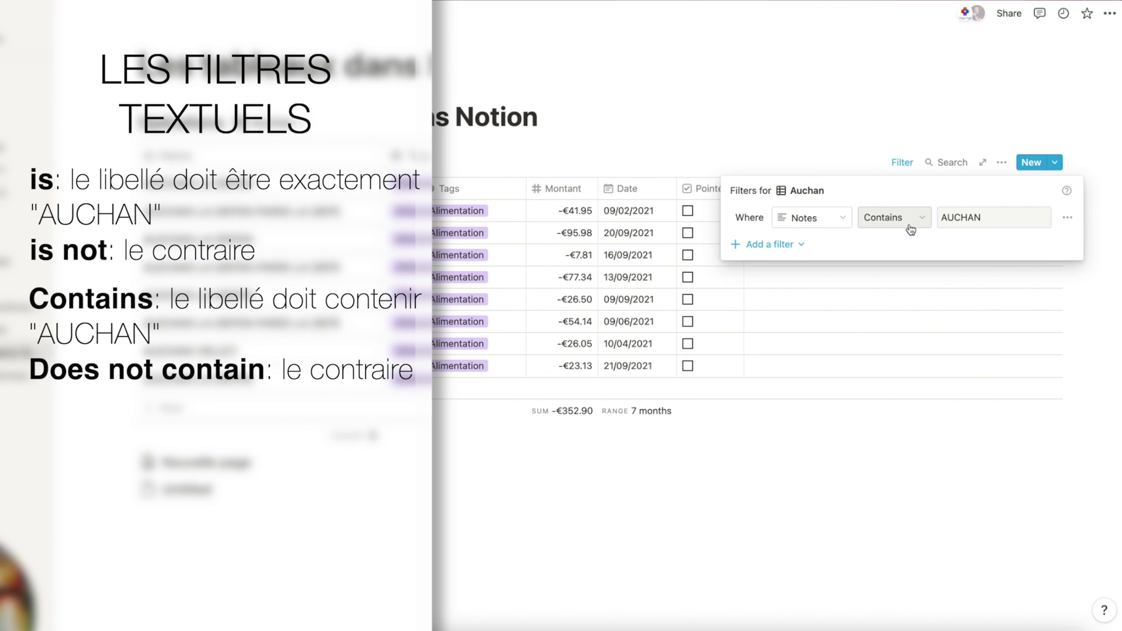
Try the Does not contain condition and the Starts with condition with the value AUCHAN on the Auchan view's filter
{"action": "left_click", "coordinate": [910, 226]}
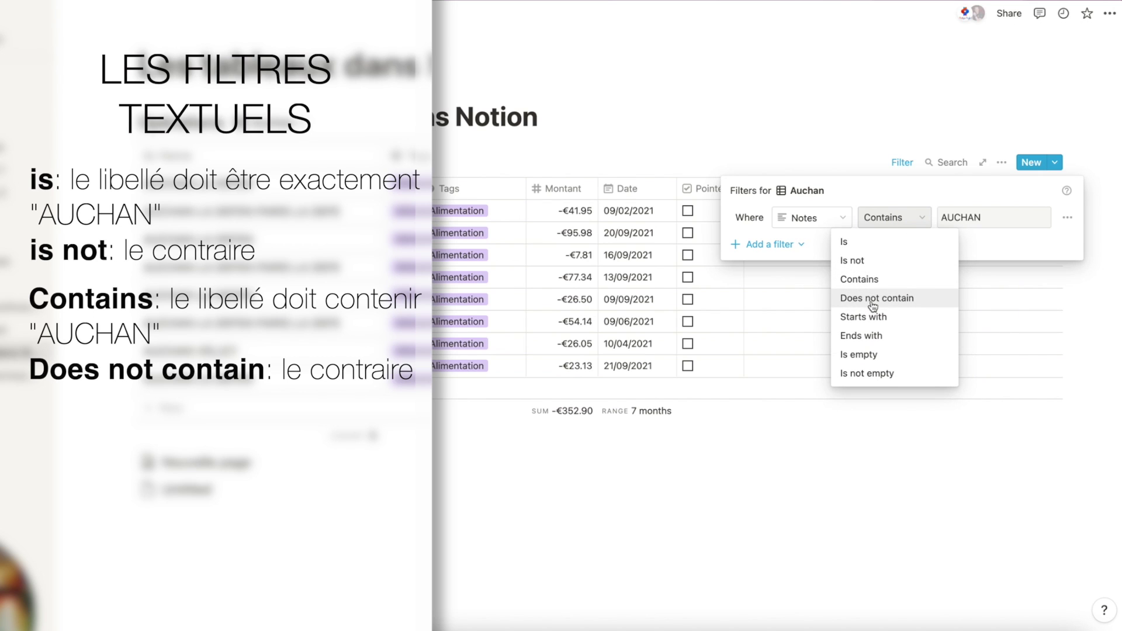
{"action": "left_click", "coordinate": [855, 300]}
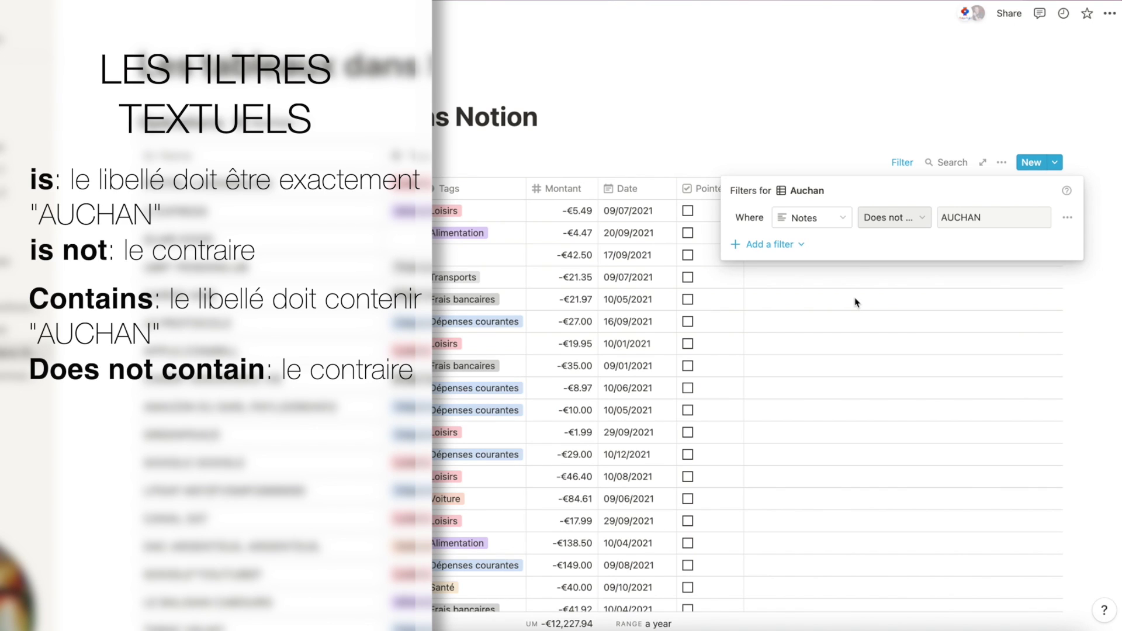
{"action": "left_click", "coordinate": [900, 225]}
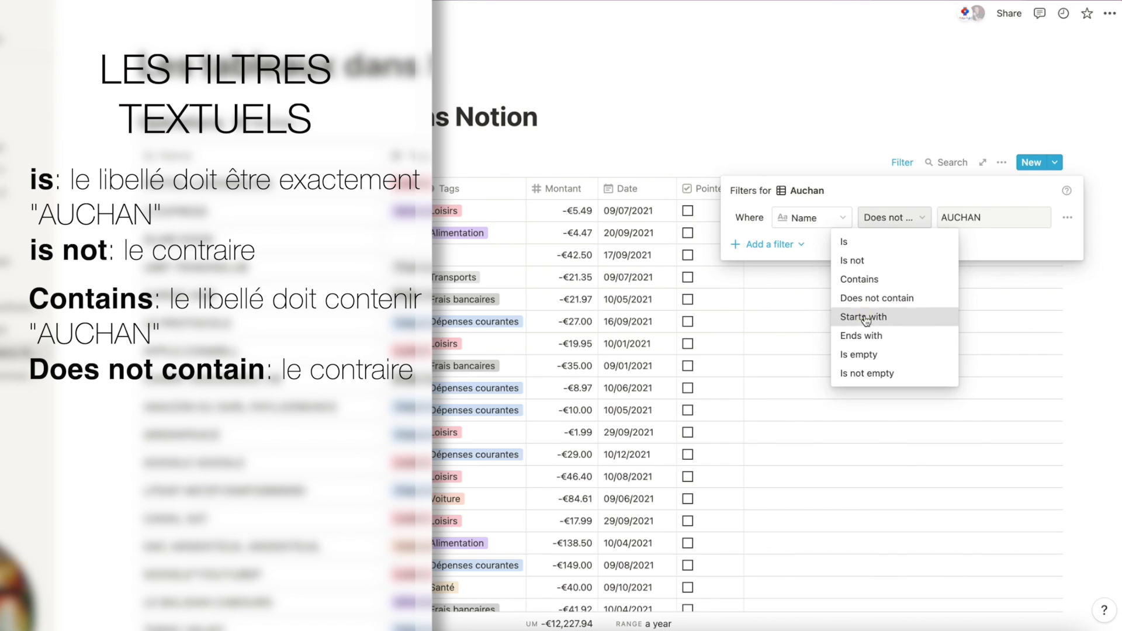
{"action": "left_click", "coordinate": [864, 317]}
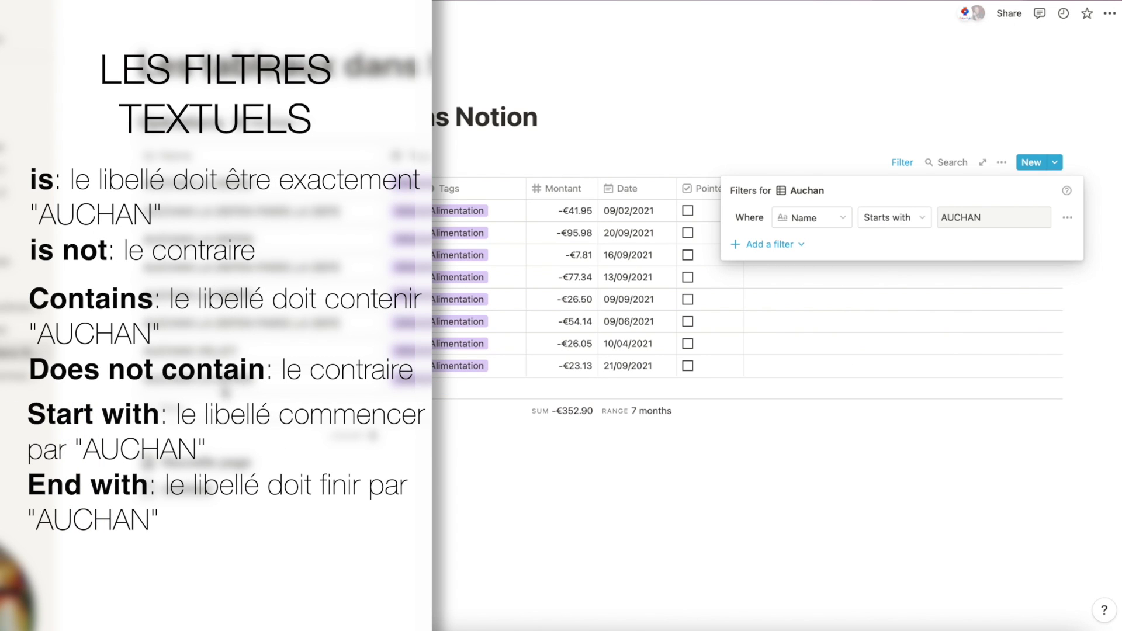
{"action": "left_click", "coordinate": [917, 218]}
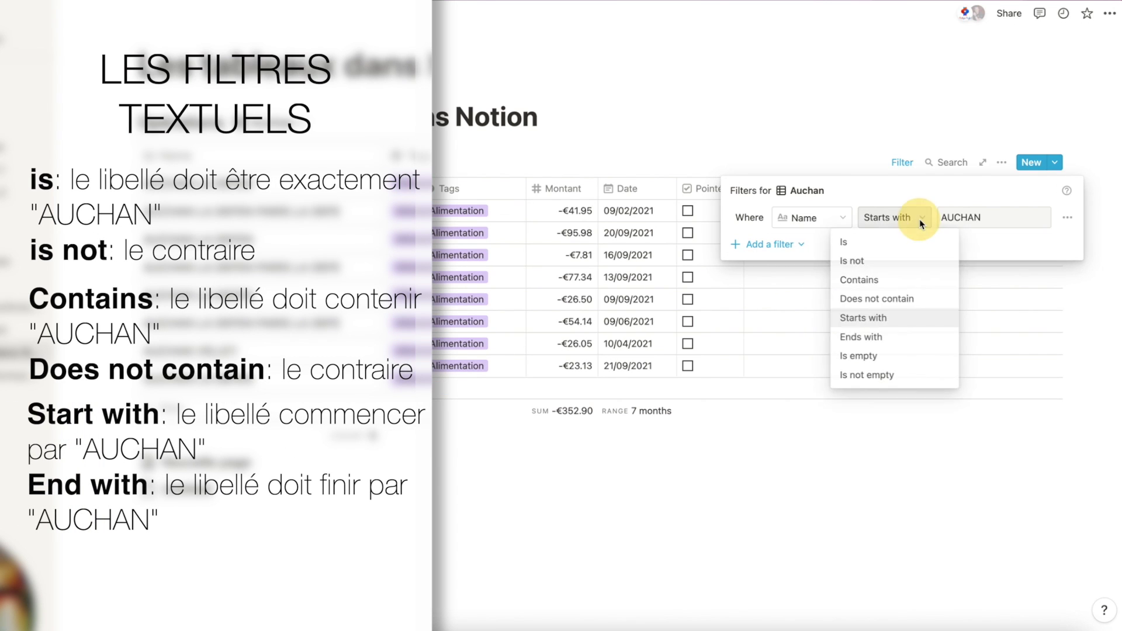
{"action": "left_click", "coordinate": [859, 280]}
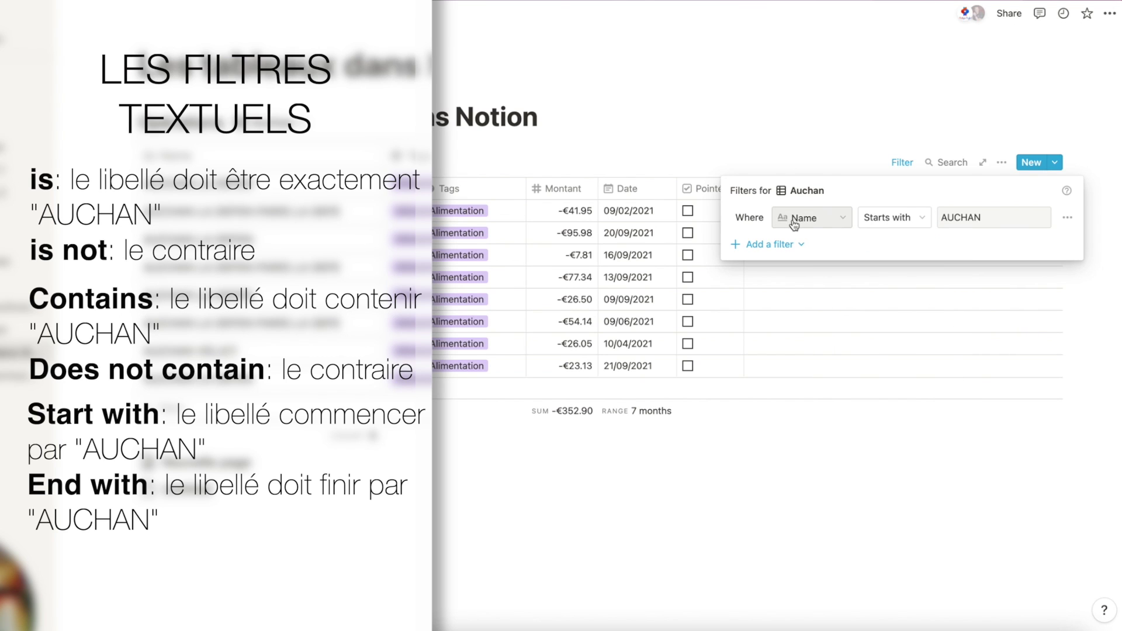
Try the Is empty and Is not empty conditions on the Auchan view's Name filter and set it back to Contains AUCHAN
{"action": "left_click", "coordinate": [896, 224]}
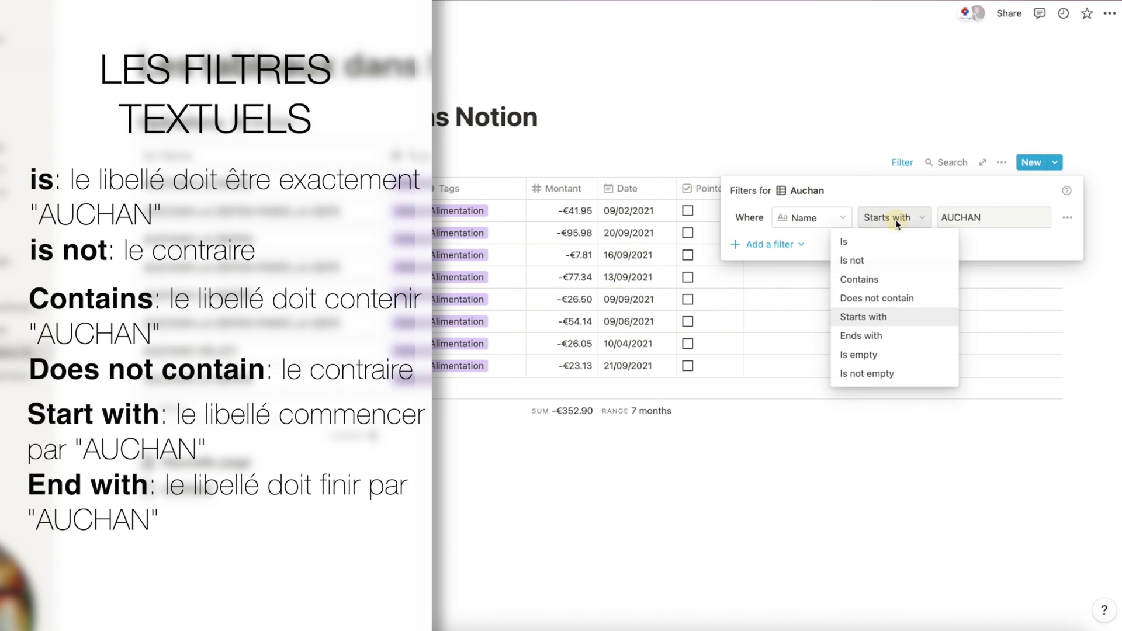
{"action": "left_click", "coordinate": [871, 356]}
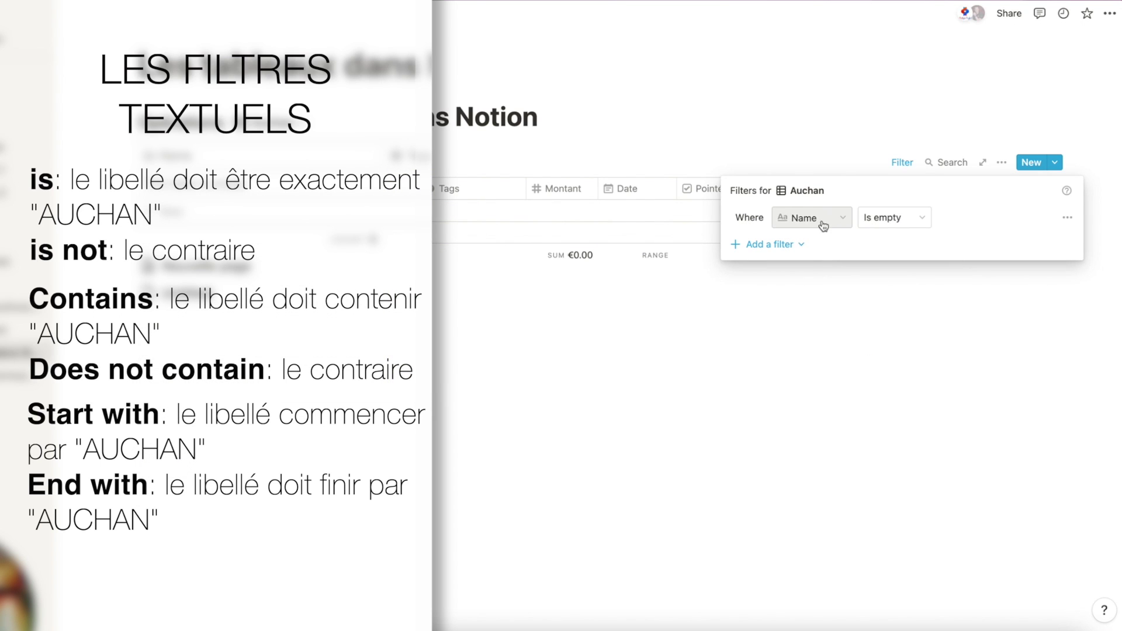
{"action": "left_click", "coordinate": [819, 222]}
{"action": "left_click", "coordinate": [894, 221]}
{"action": "left_click", "coordinate": [895, 218]}
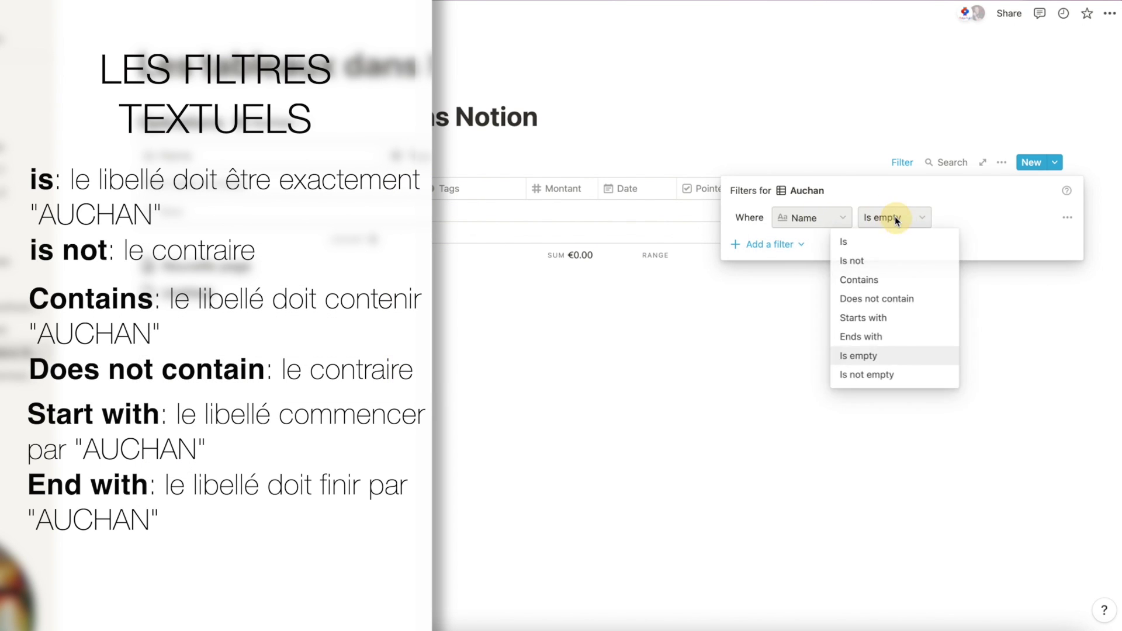
{"action": "left_click", "coordinate": [885, 373]}
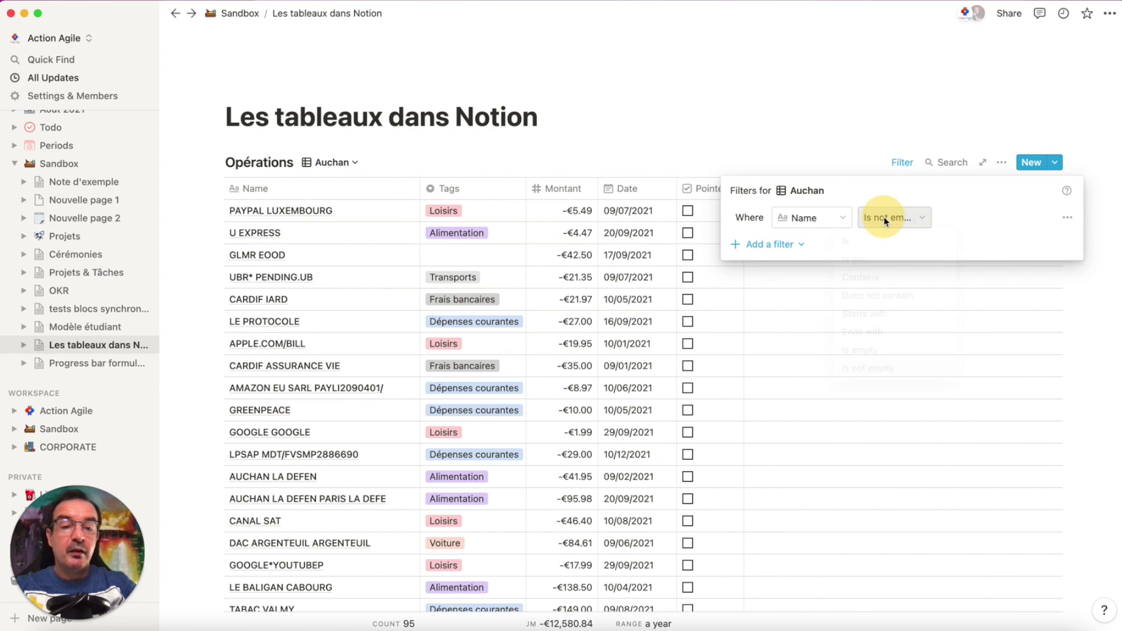
{"action": "left_click", "coordinate": [884, 219]}
{"action": "left_click", "coordinate": [864, 278]}
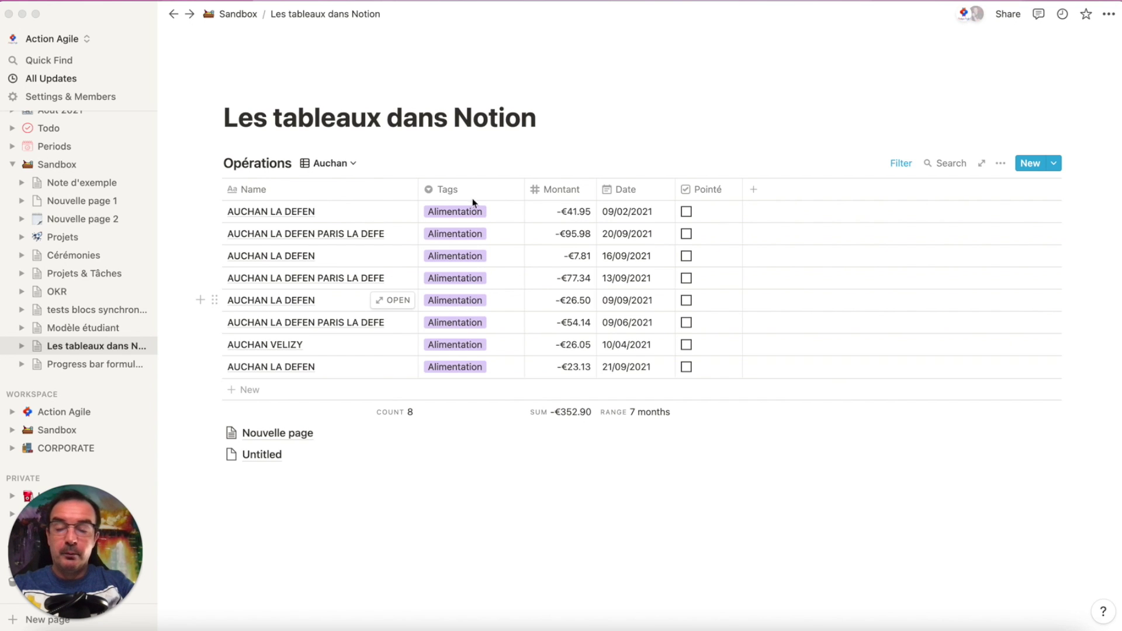
Switch to the Dépenses d'alimentation view and open its filter, keeping Tags as the filtered property
{"action": "left_click", "coordinate": [335, 164]}
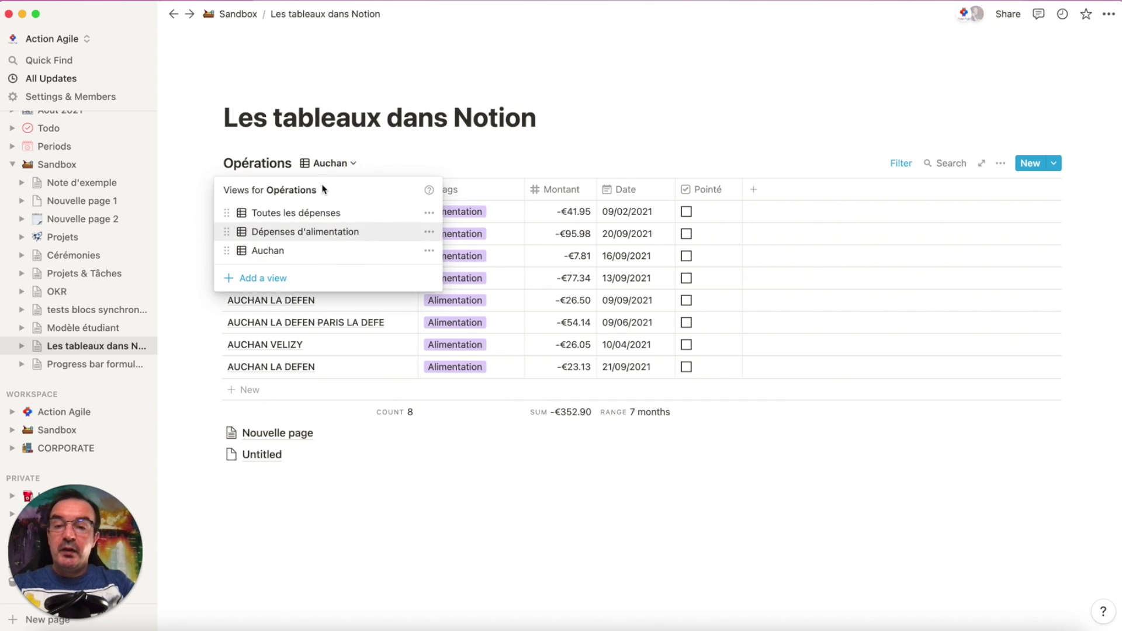
{"action": "left_click", "coordinate": [297, 233]}
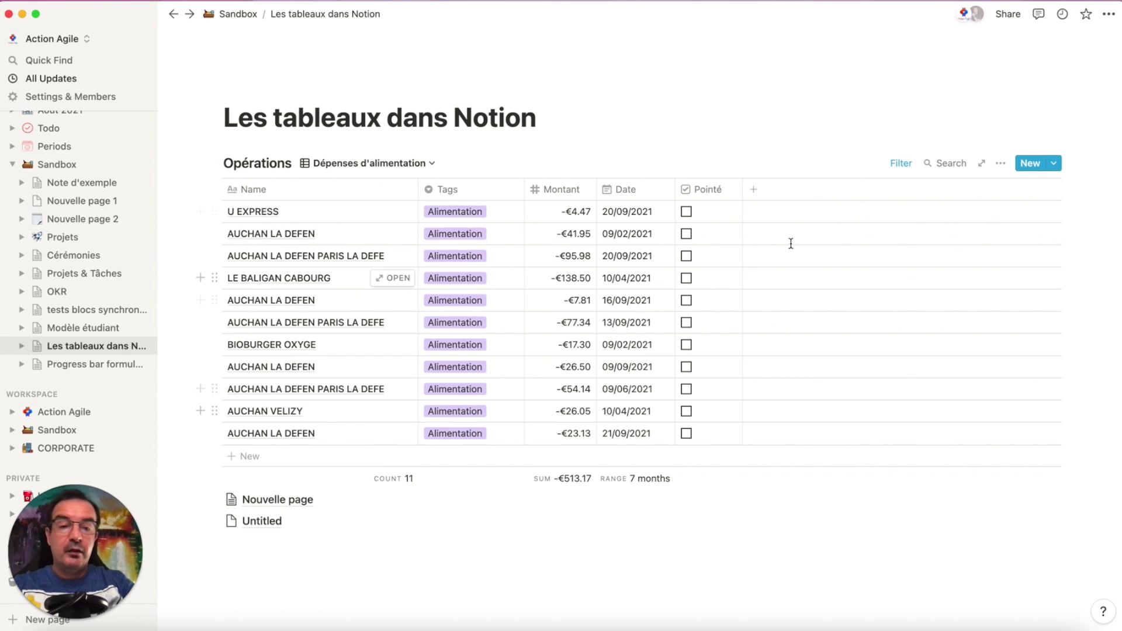
{"action": "left_click", "coordinate": [901, 164]}
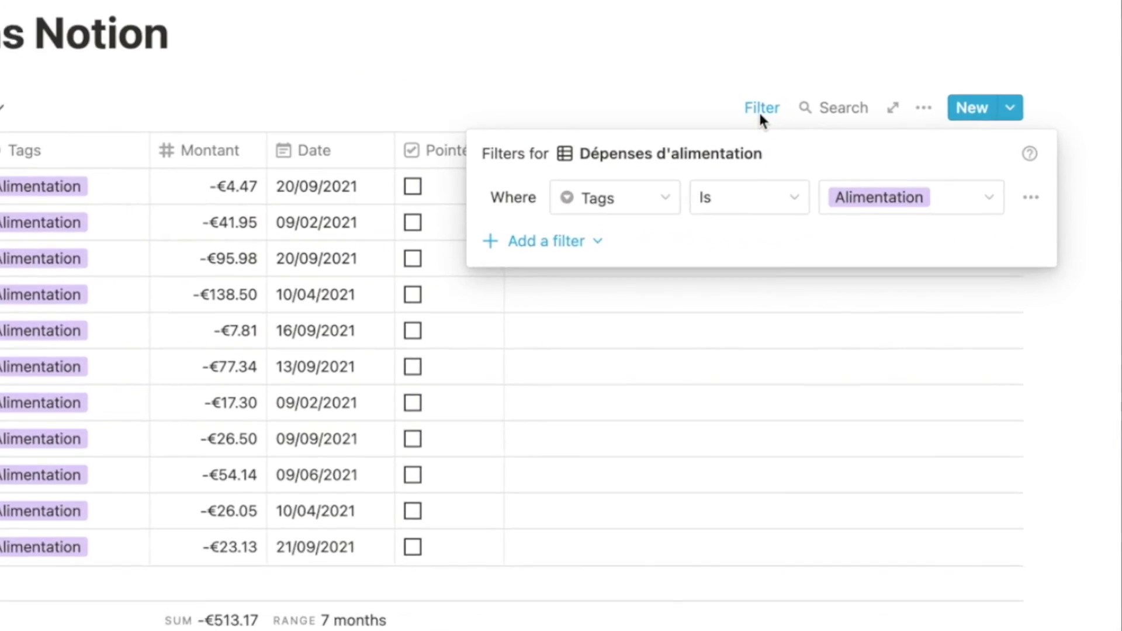
{"action": "left_click", "coordinate": [621, 197]}
{"action": "left_click", "coordinate": [534, 487]}
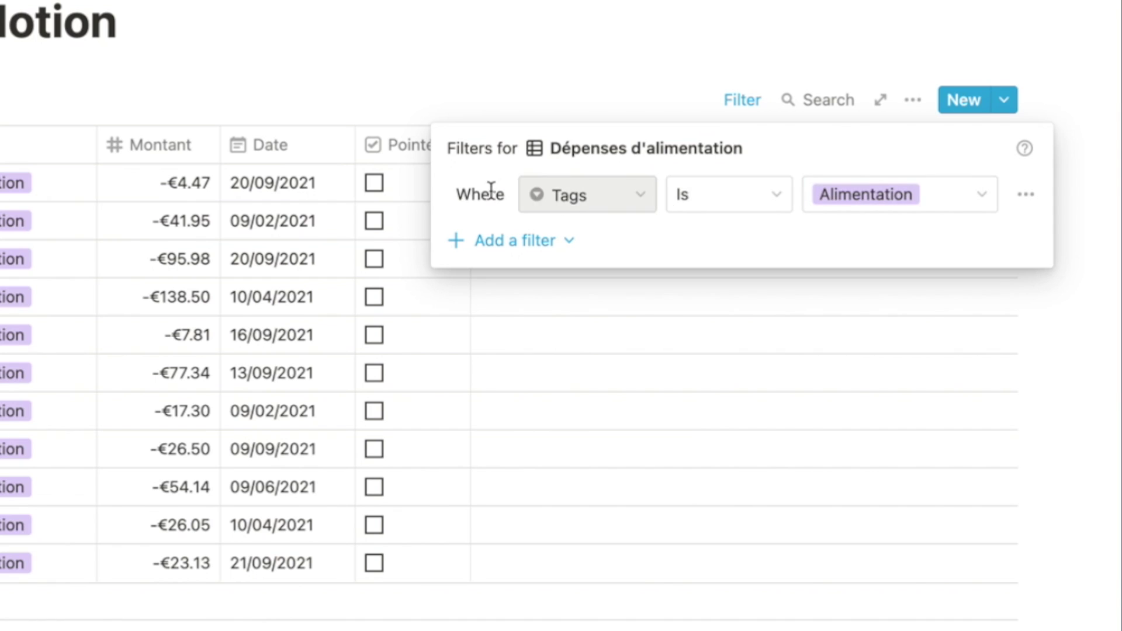
Try the Tags filter with the value Logement, restore Alimentation, and look through the conditions available for Tags
{"action": "left_click", "coordinate": [918, 199]}
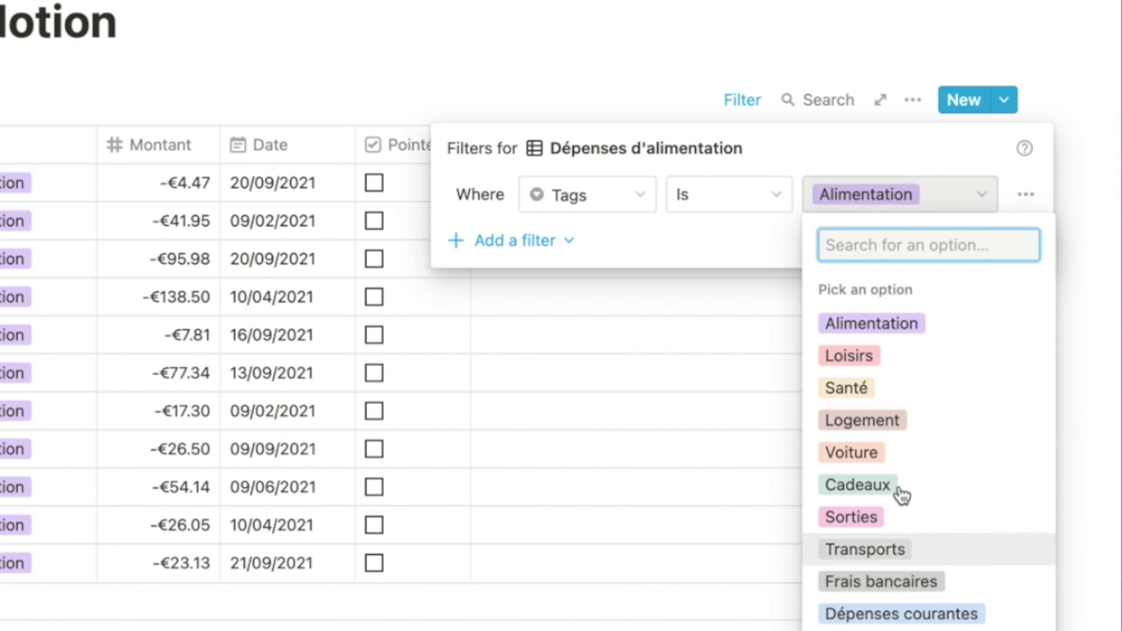
{"action": "left_click", "coordinate": [885, 420]}
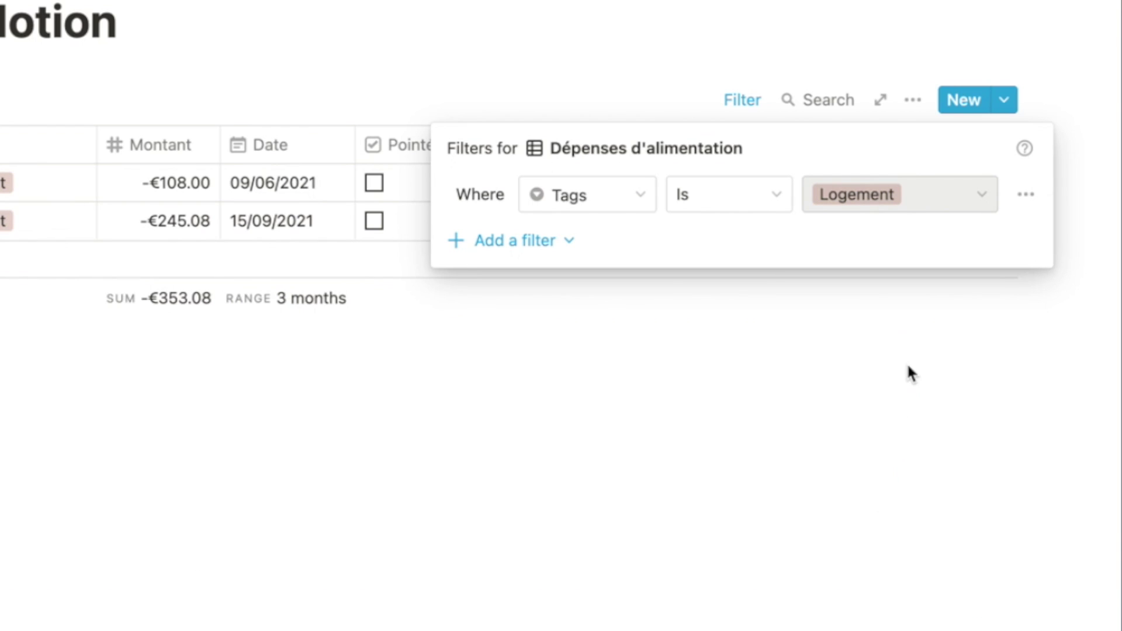
{"action": "left_click", "coordinate": [888, 193]}
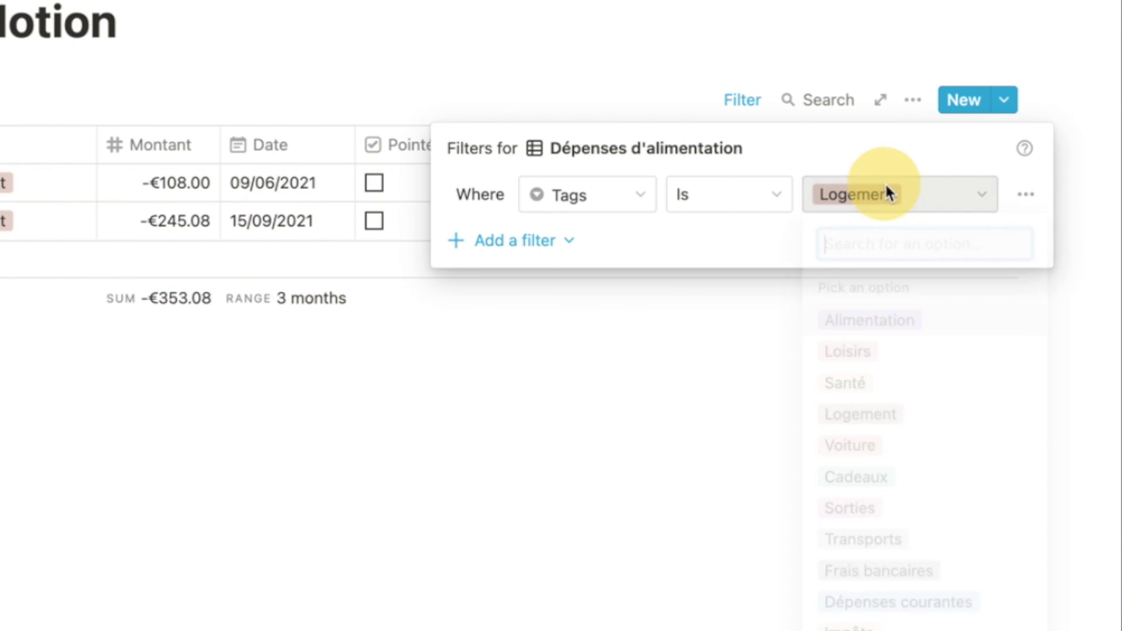
{"action": "left_click", "coordinate": [899, 328]}
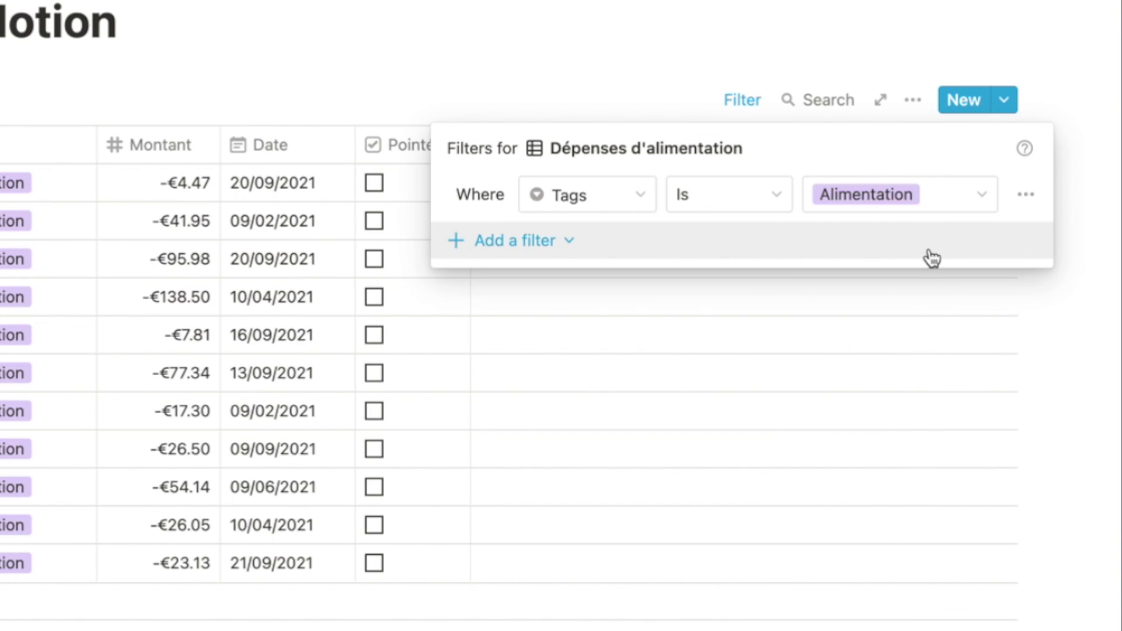
{"action": "left_click", "coordinate": [759, 205]}
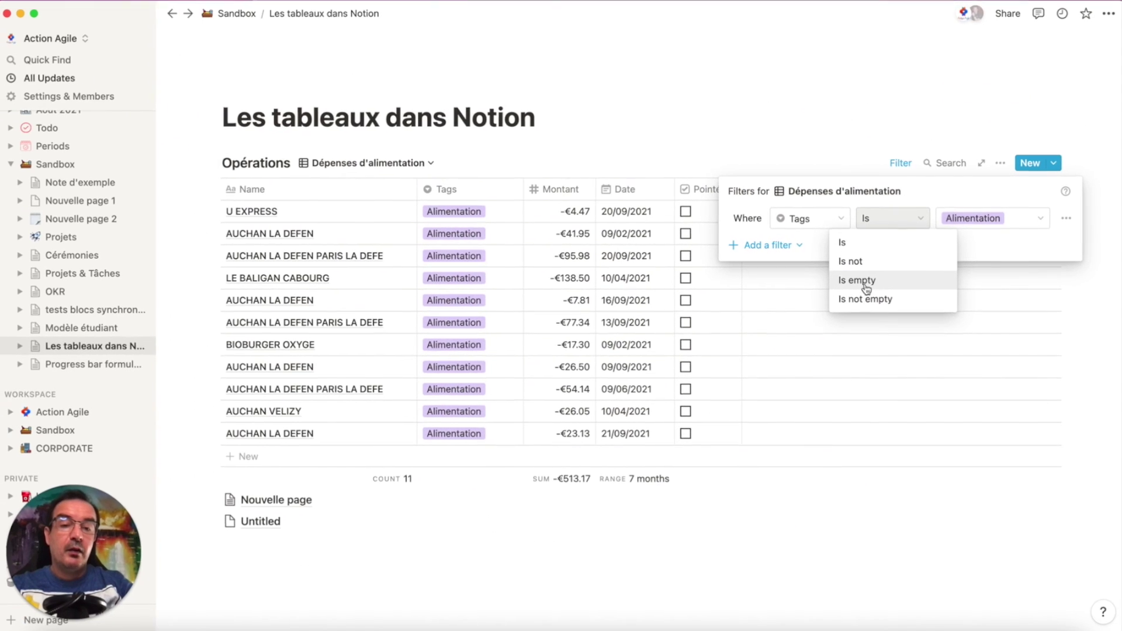
{"action": "left_click", "coordinate": [832, 159]}
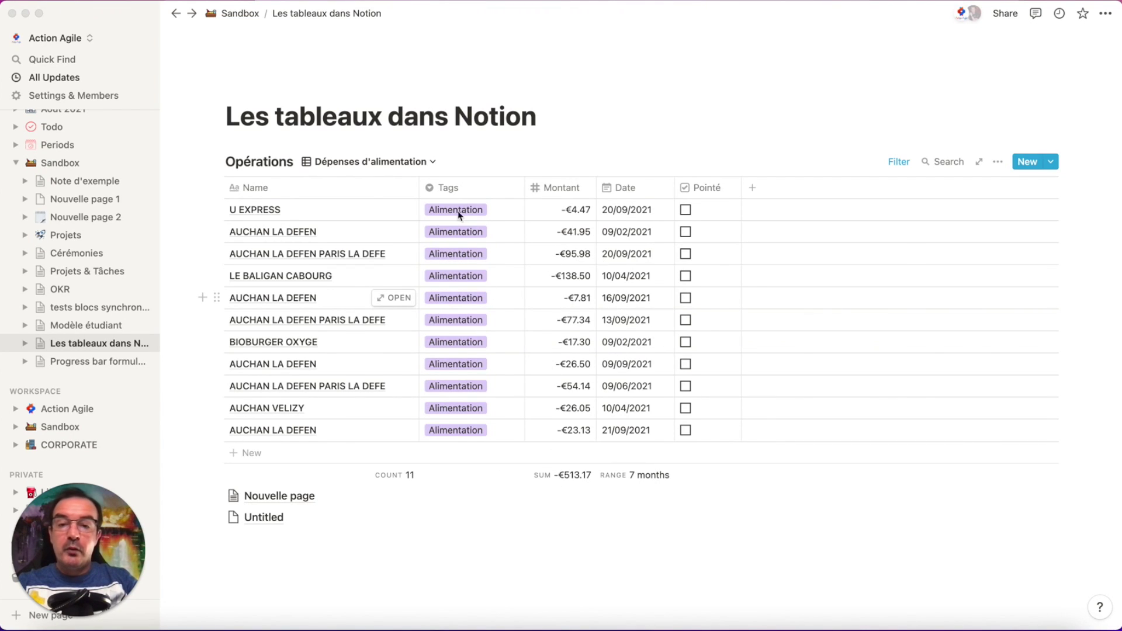
Duplicate the Auchan view of the Opérations table
{"action": "left_click", "coordinate": [433, 162]}
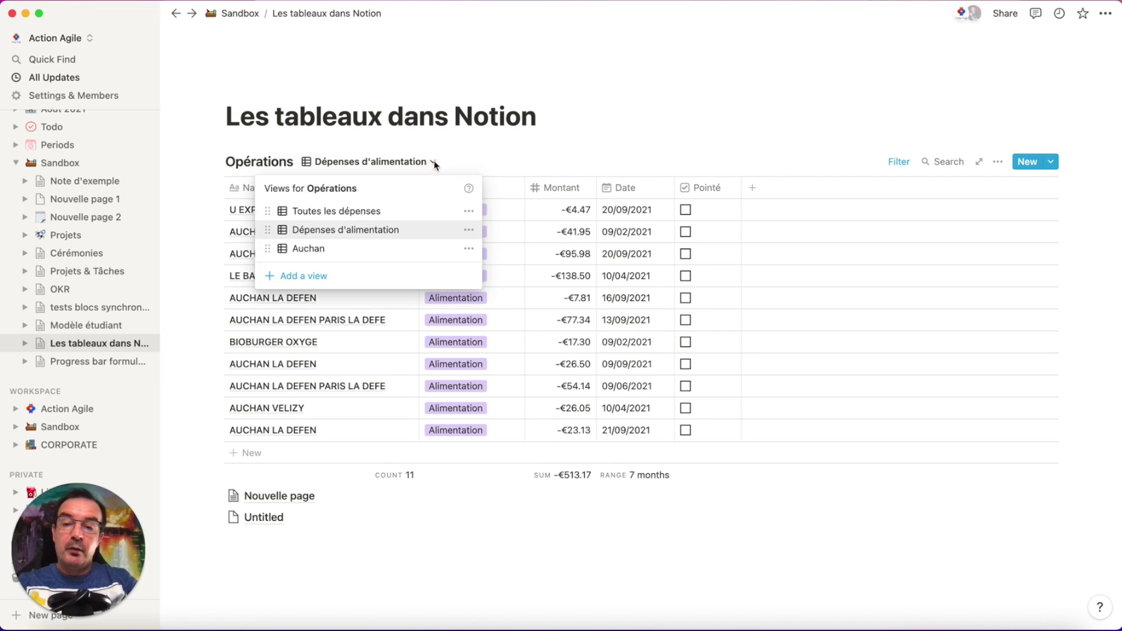
{"action": "left_click", "coordinate": [469, 248]}
{"action": "left_click", "coordinate": [455, 545]}
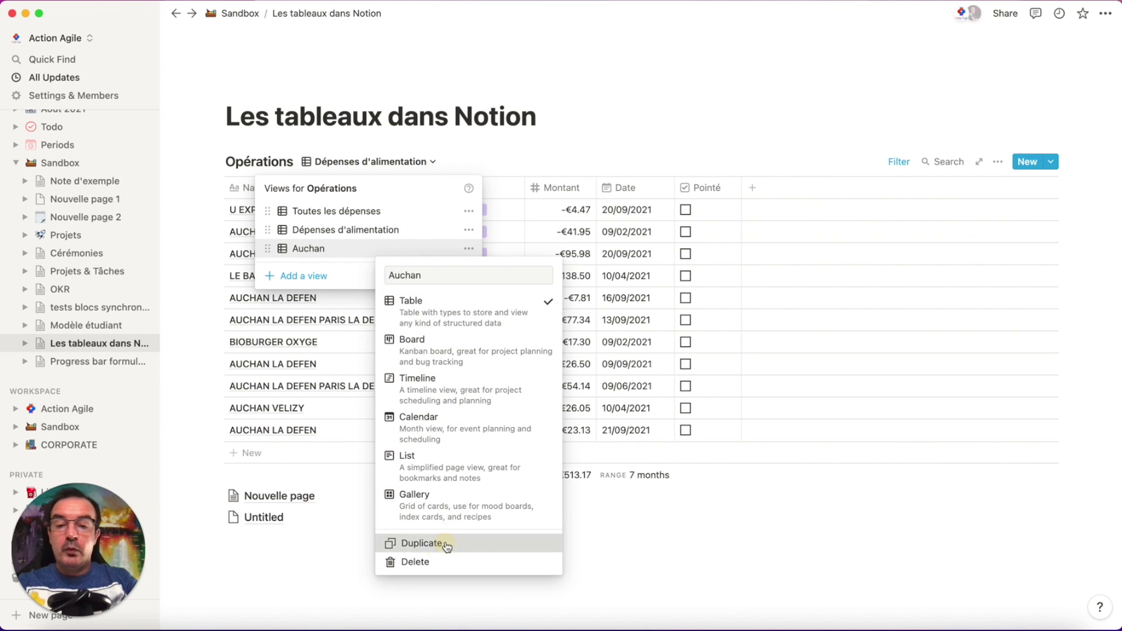
Rename the duplicated Auchan view as Dépenses > 100€
{"action": "left_click", "coordinate": [390, 163]}
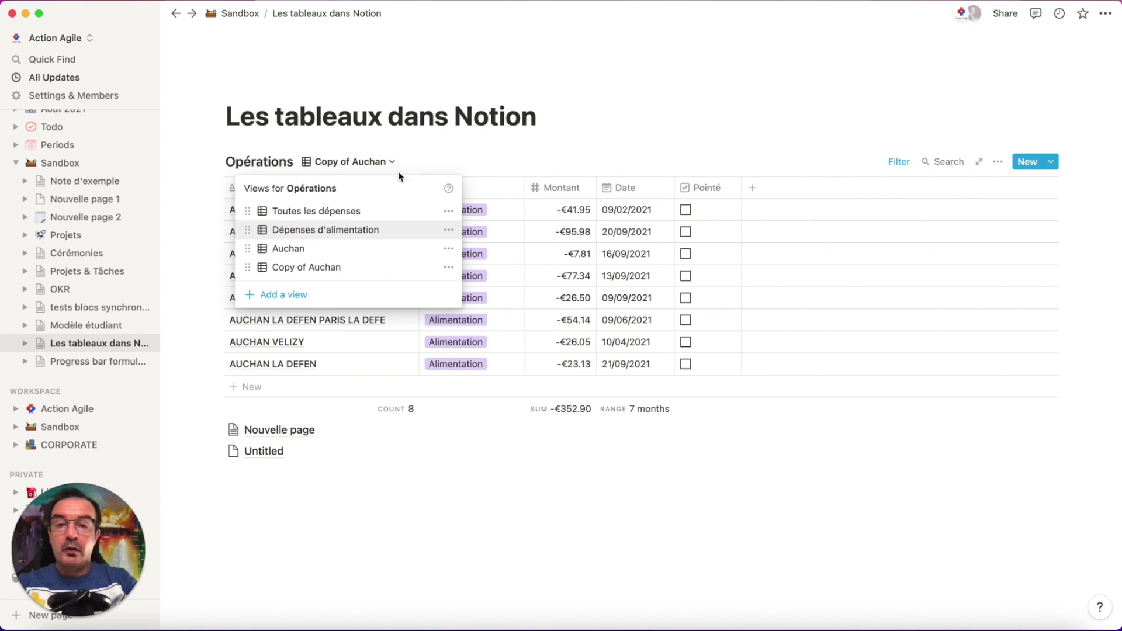
{"action": "left_click", "coordinate": [456, 274]}
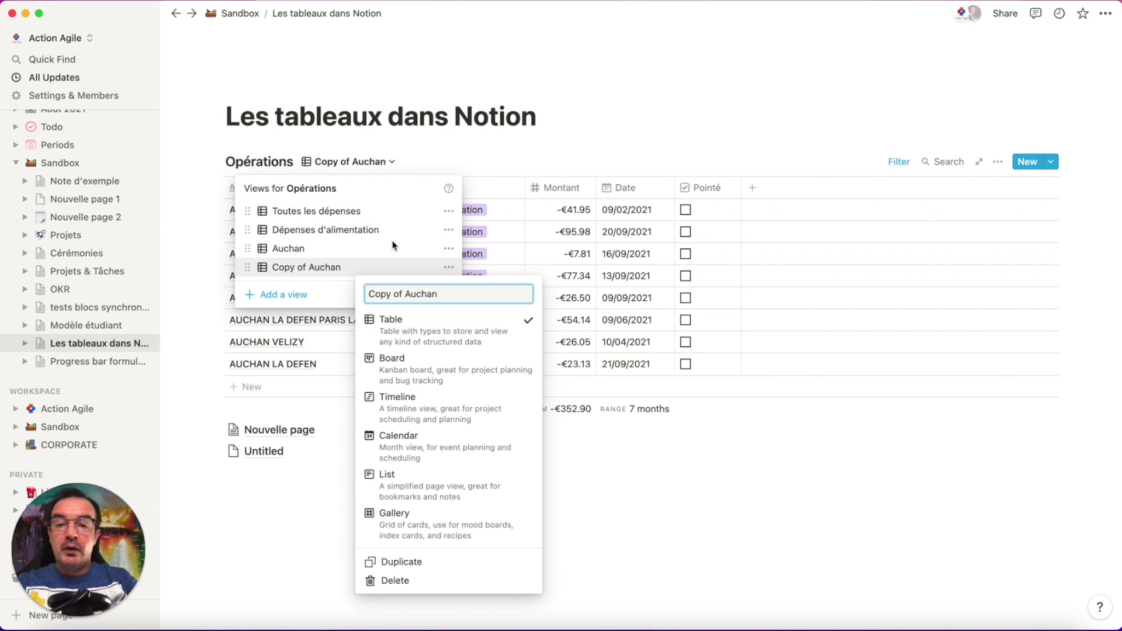
{"action": "left_click_drag", "start_coordinate": [384, 293], "coordinate": [435, 294]}
{"action": "type", "text": "Dépenses > 100€"}
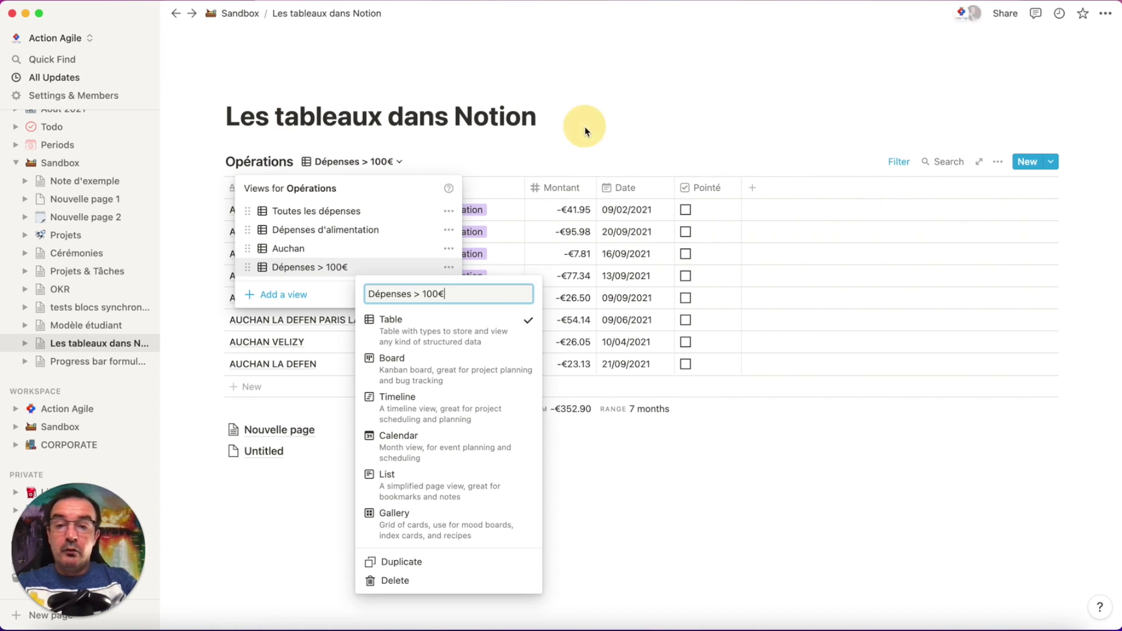
{"action": "key", "text": "Return"}
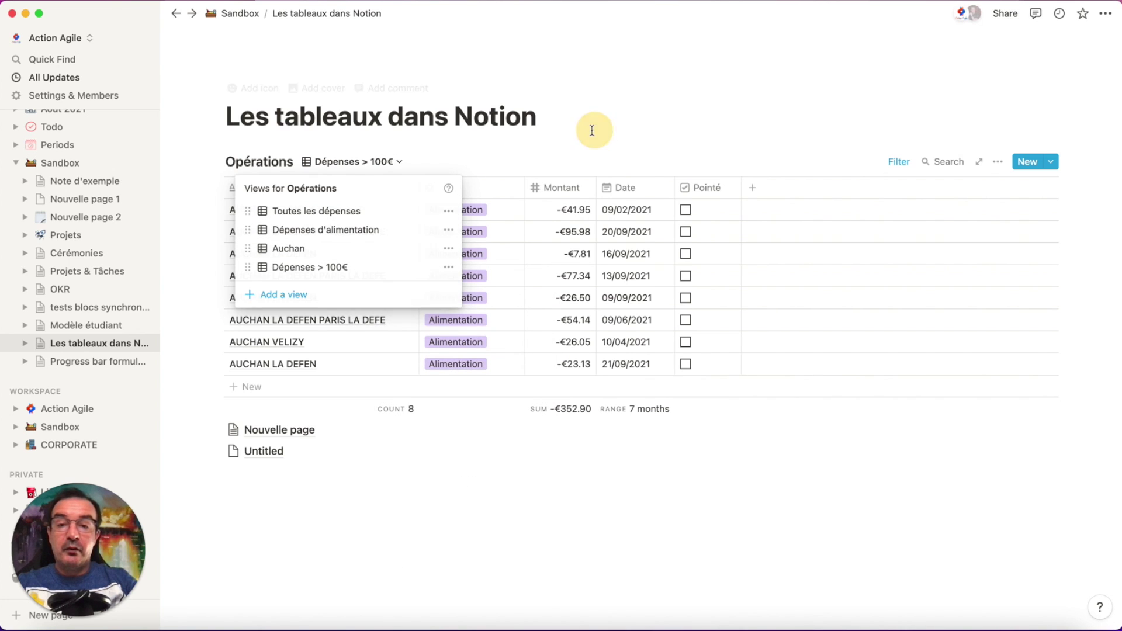
{"action": "left_click", "coordinate": [594, 125]}
Change the filter of the Dépenses > 100€ view so that Montant is ≥ 100
{"action": "left_click", "coordinate": [900, 162]}
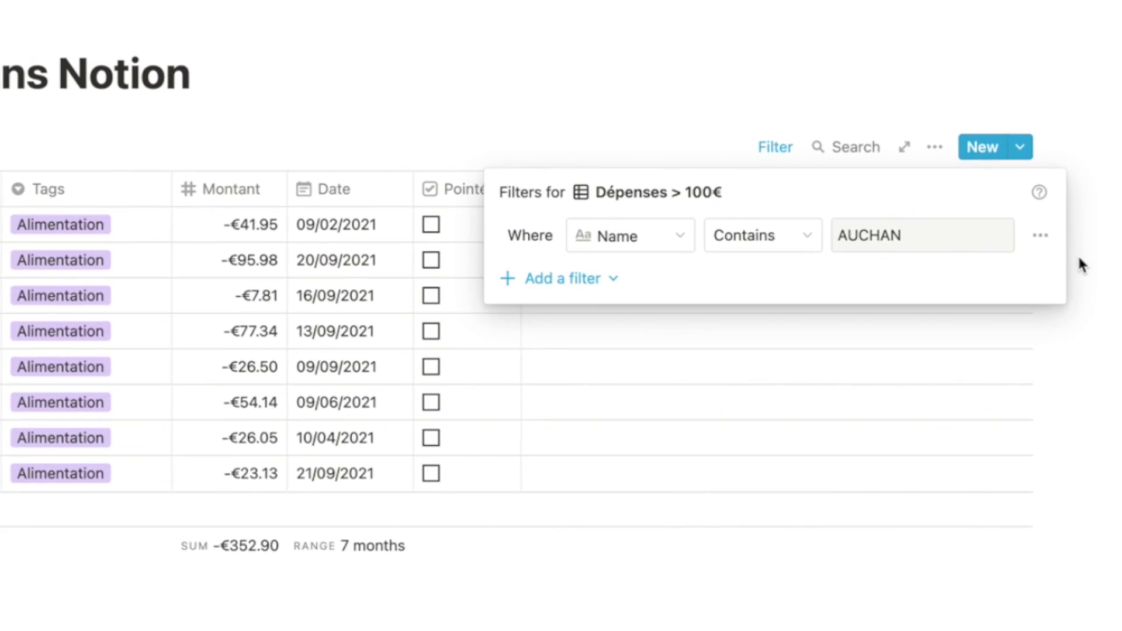
{"action": "left_click", "coordinate": [659, 237]}
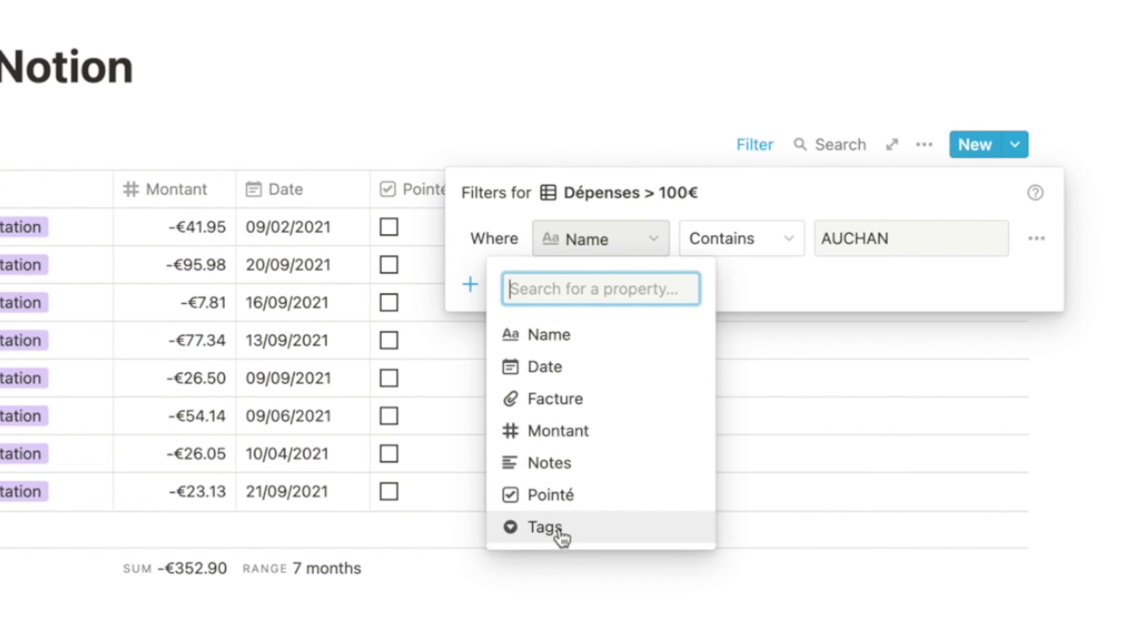
{"action": "left_click", "coordinate": [576, 445]}
{"action": "left_click", "coordinate": [737, 248]}
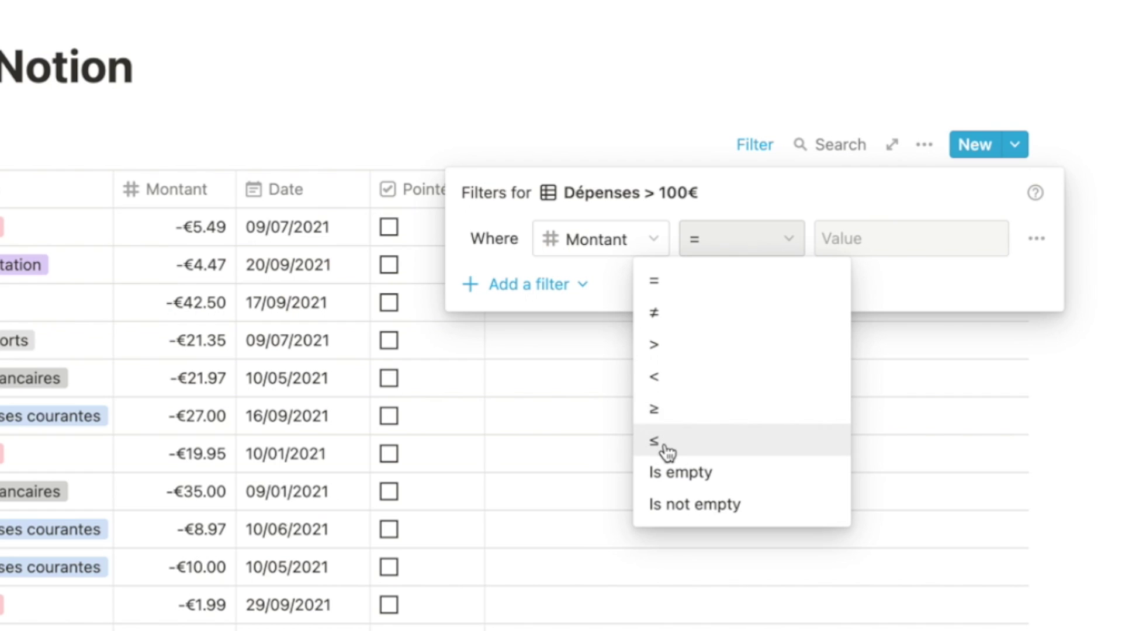
{"action": "left_click", "coordinate": [669, 409]}
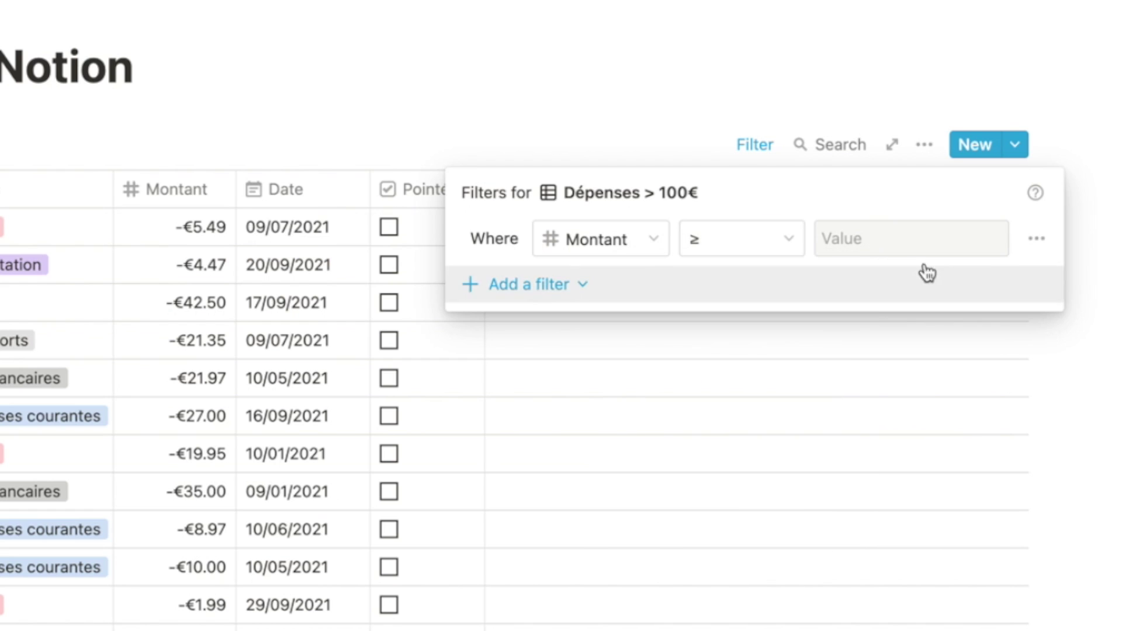
{"action": "left_click", "coordinate": [909, 243]}
{"action": "type", "text": "100"}
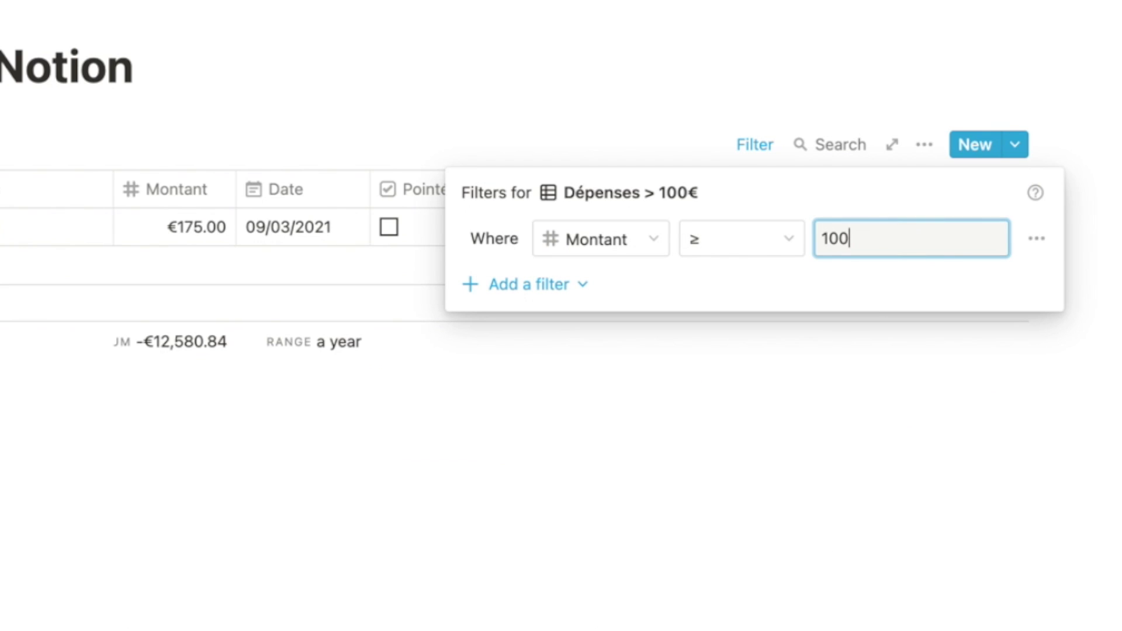
Change the Montant filter's condition to ≤ and its value to -100
{"action": "left_click", "coordinate": [766, 252]}
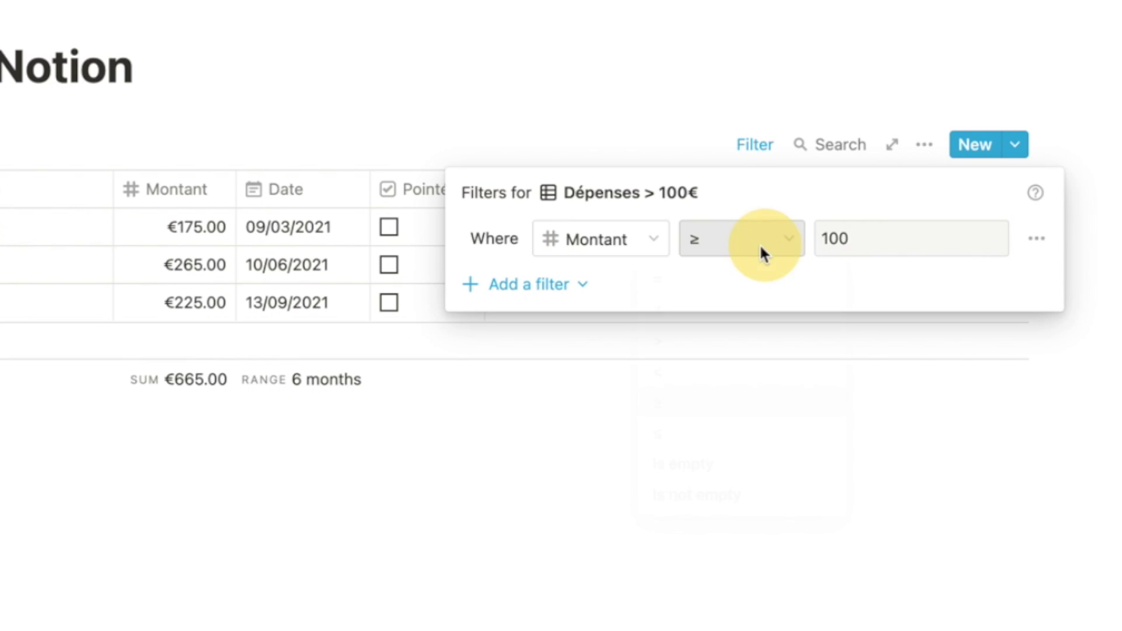
{"action": "left_click", "coordinate": [698, 446]}
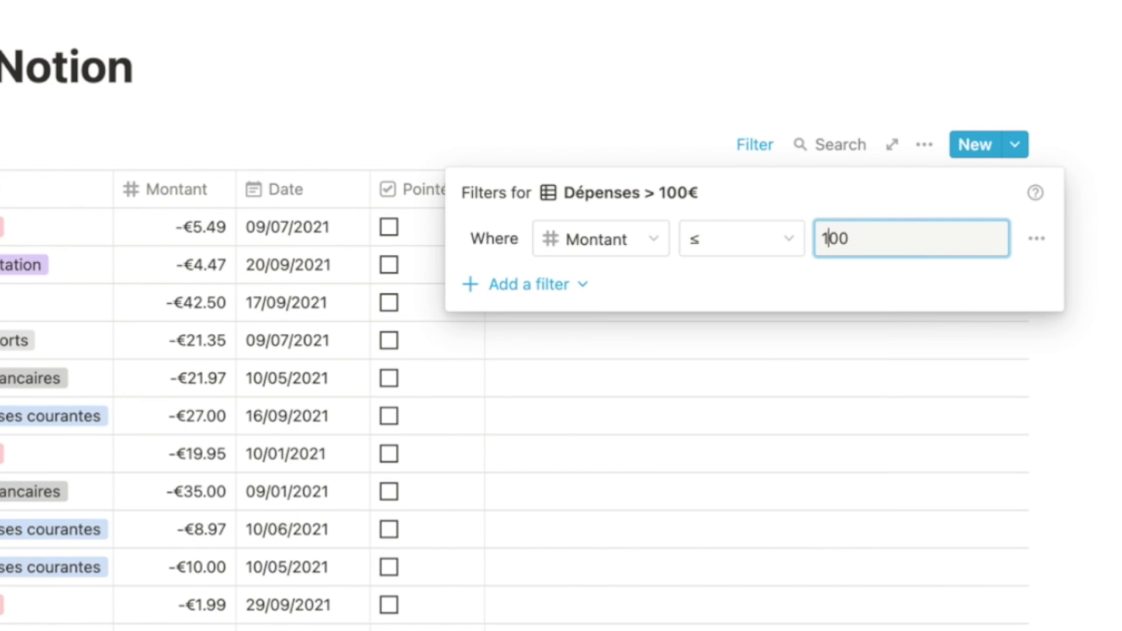
{"action": "key", "text": "Home"}
{"action": "type", "text": "-"}
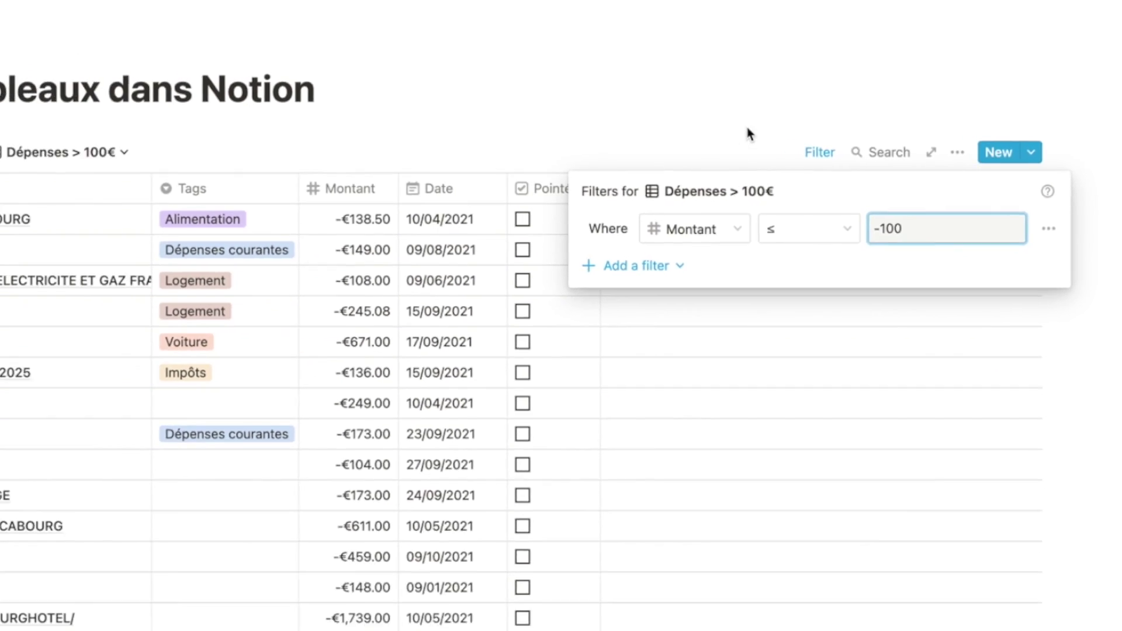
Look through the filtered operations of the Dépenses > 100€ view
{"action": "left_click", "coordinate": [662, 108]}
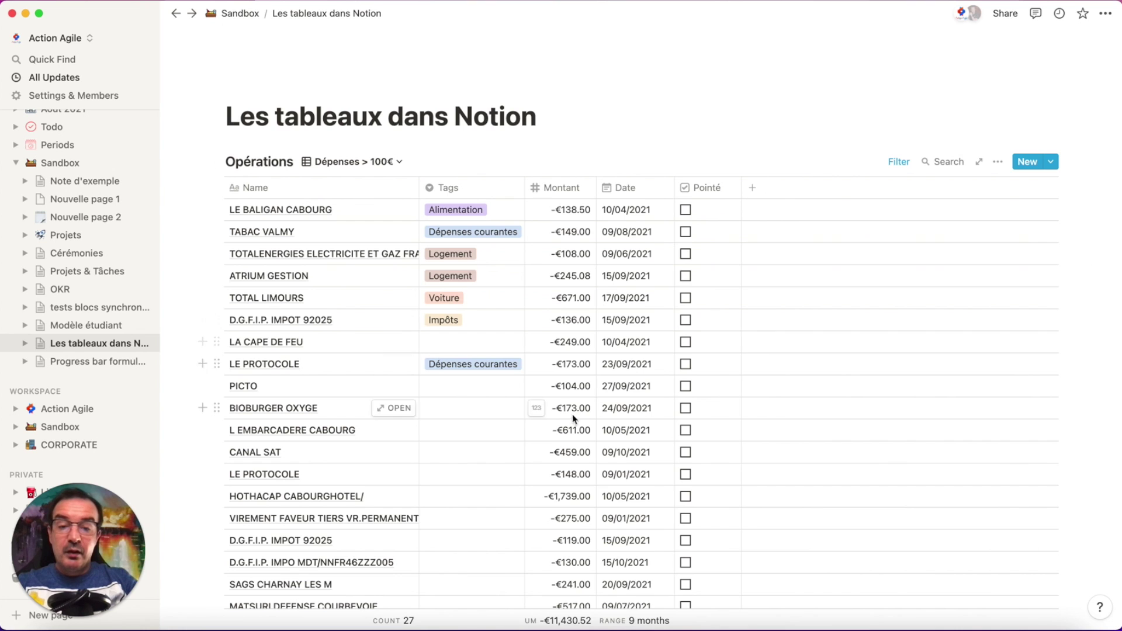
{"action": "scroll", "coordinate": [606, 364], "scroll_direction": "down", "scroll_amount": 8}
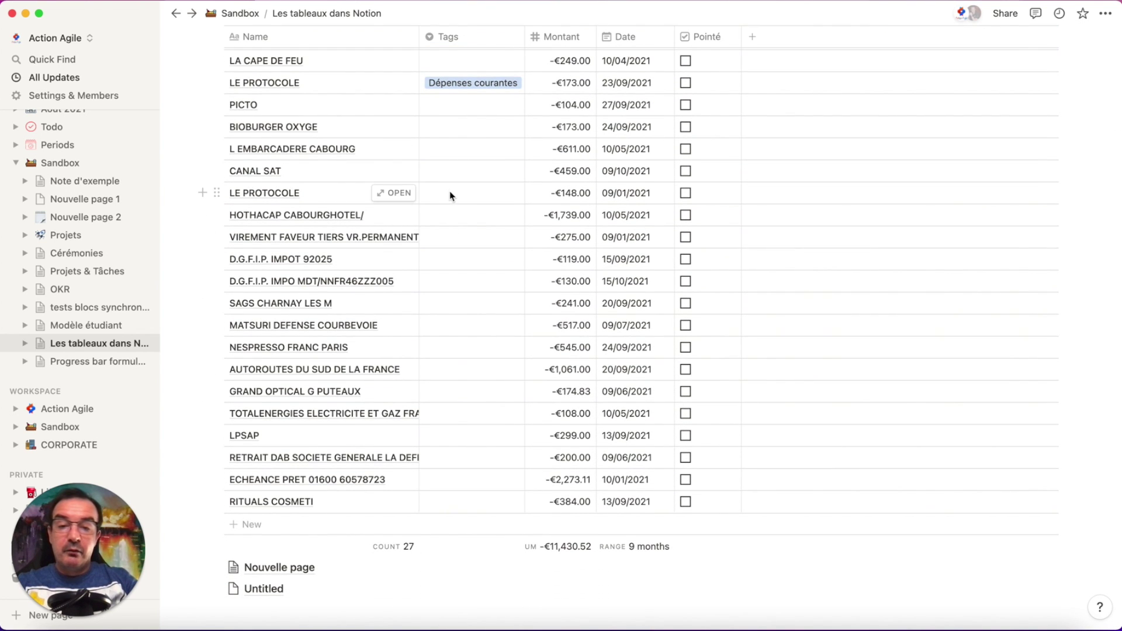
{"action": "scroll", "coordinate": [575, 367], "scroll_direction": "up", "scroll_amount": 8}
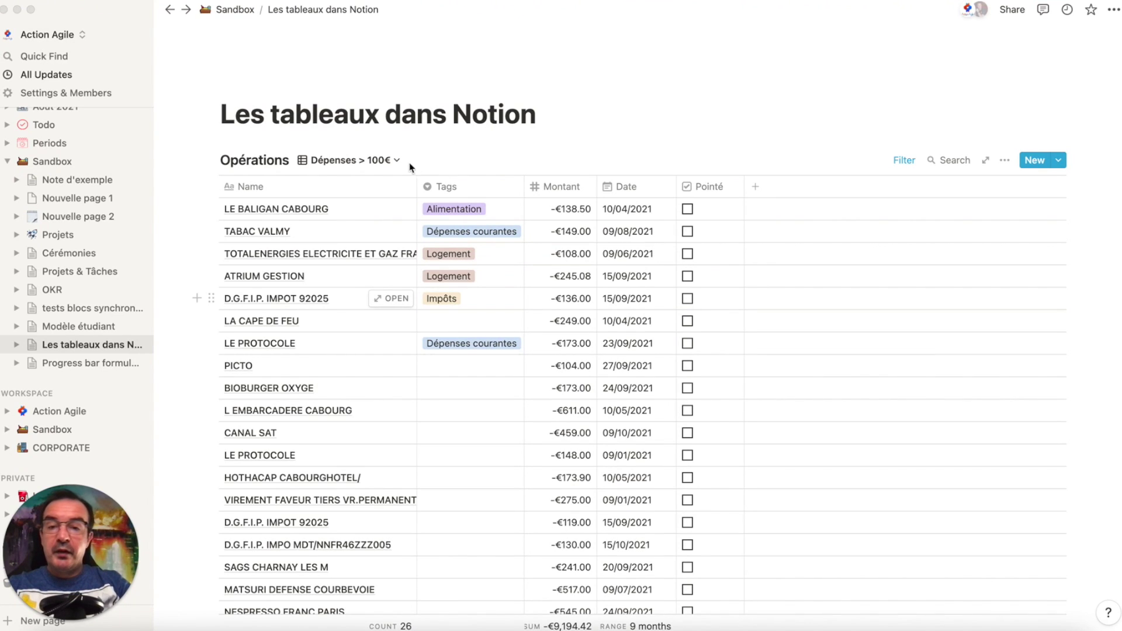
Duplicate the Dépenses > 100€ view of the Opérations table
{"action": "left_click", "coordinate": [395, 160]}
{"action": "left_click", "coordinate": [397, 159]}
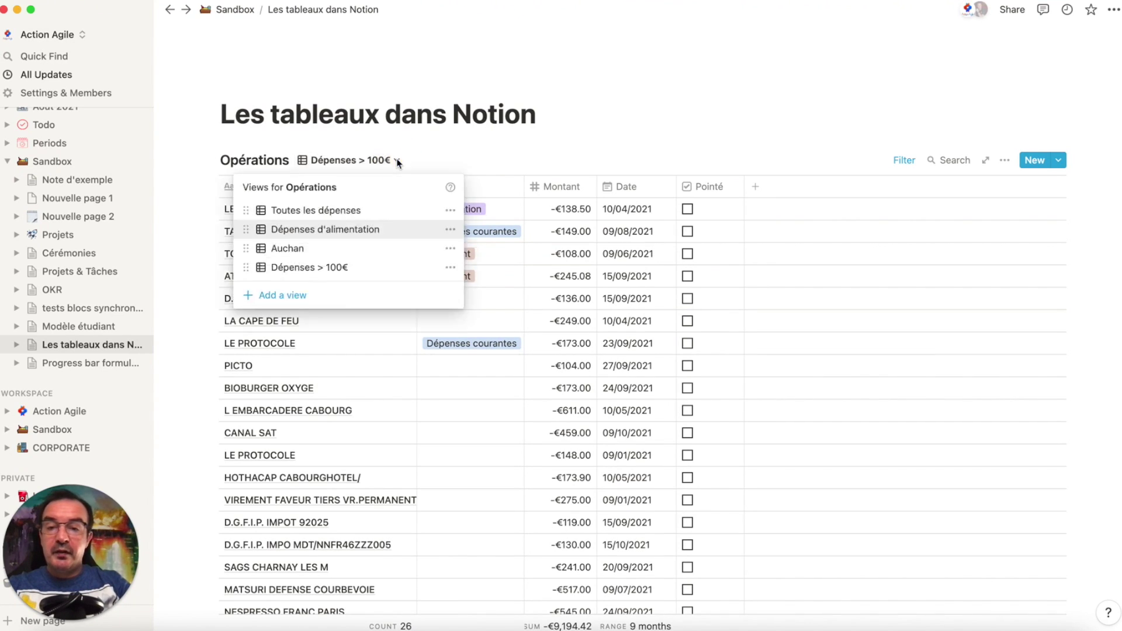
{"action": "left_click", "coordinate": [451, 267]}
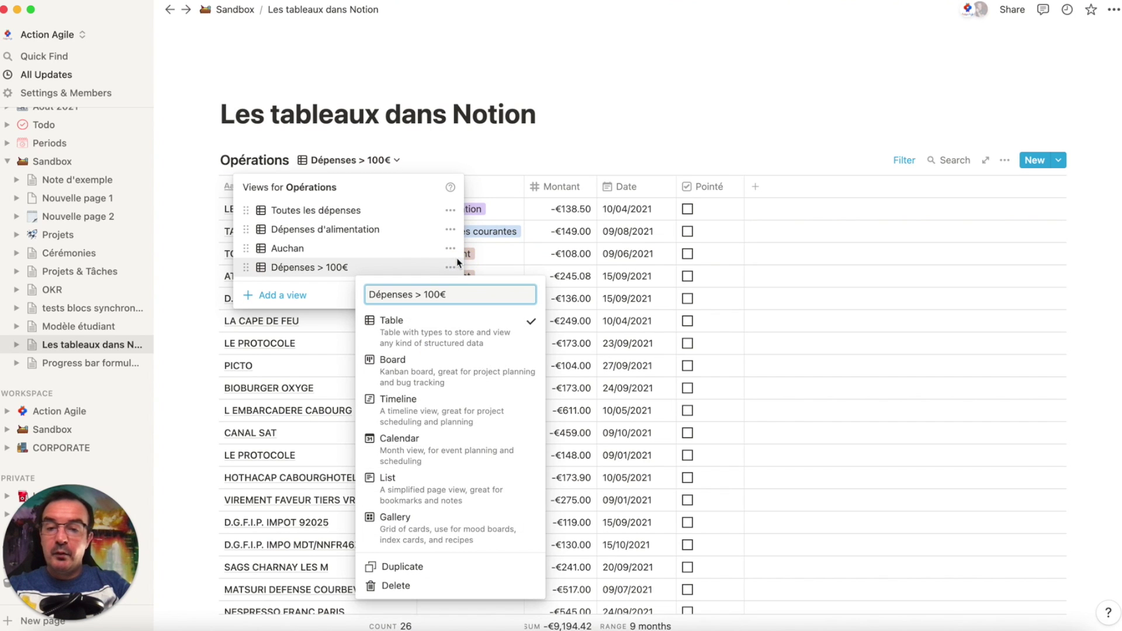
{"action": "left_click", "coordinate": [431, 567]}
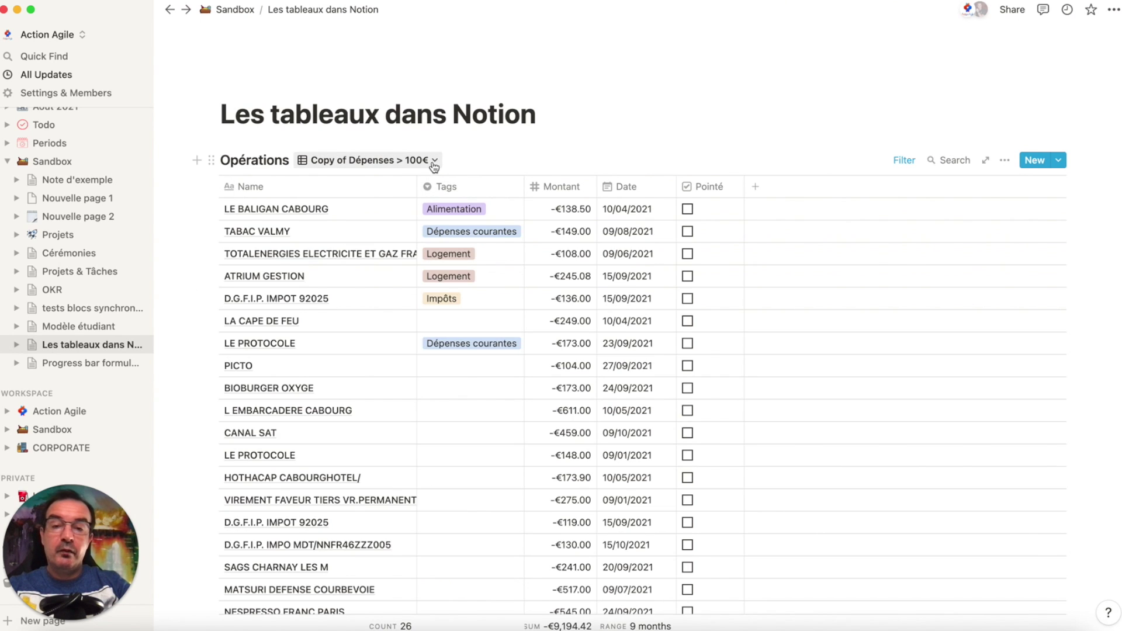
Rename the duplicated Dépenses > 100€ view as Mois en cours
{"action": "left_click", "coordinate": [436, 169]}
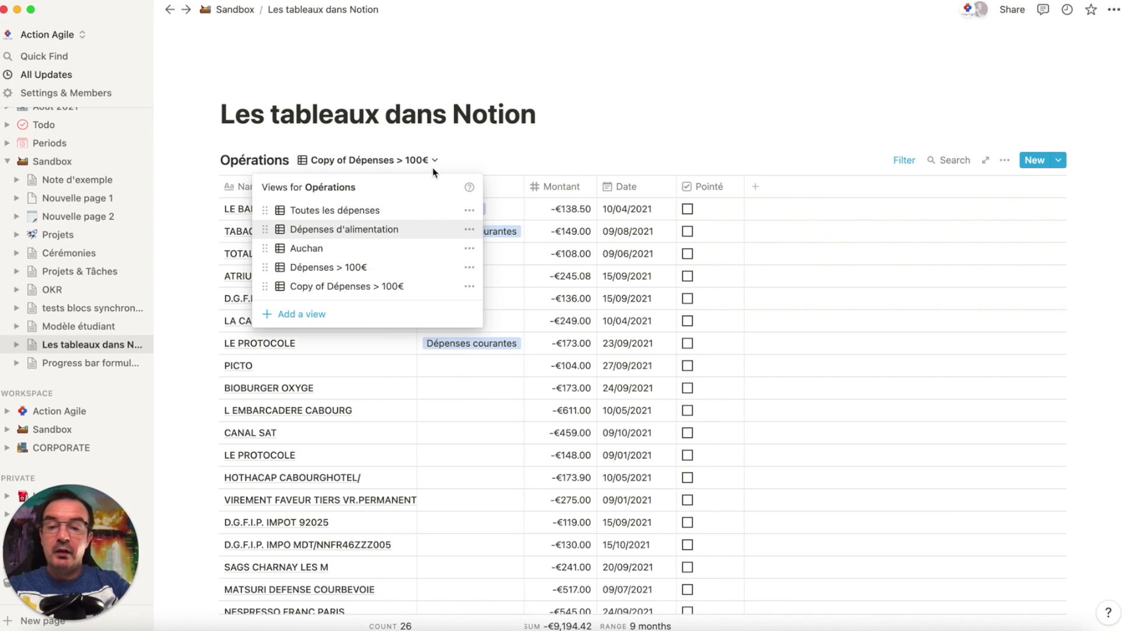
{"action": "left_click", "coordinate": [469, 286]}
{"action": "left_click_drag", "start_coordinate": [388, 313], "coordinate": [519, 311]}
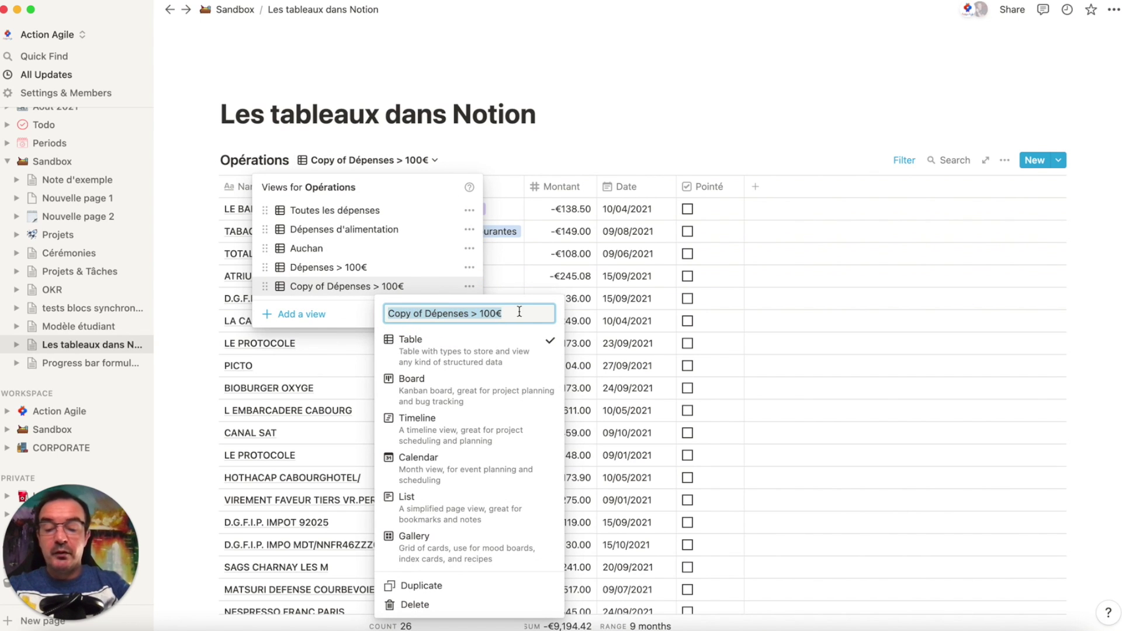
{"action": "type", "text": "Mois en cours"}
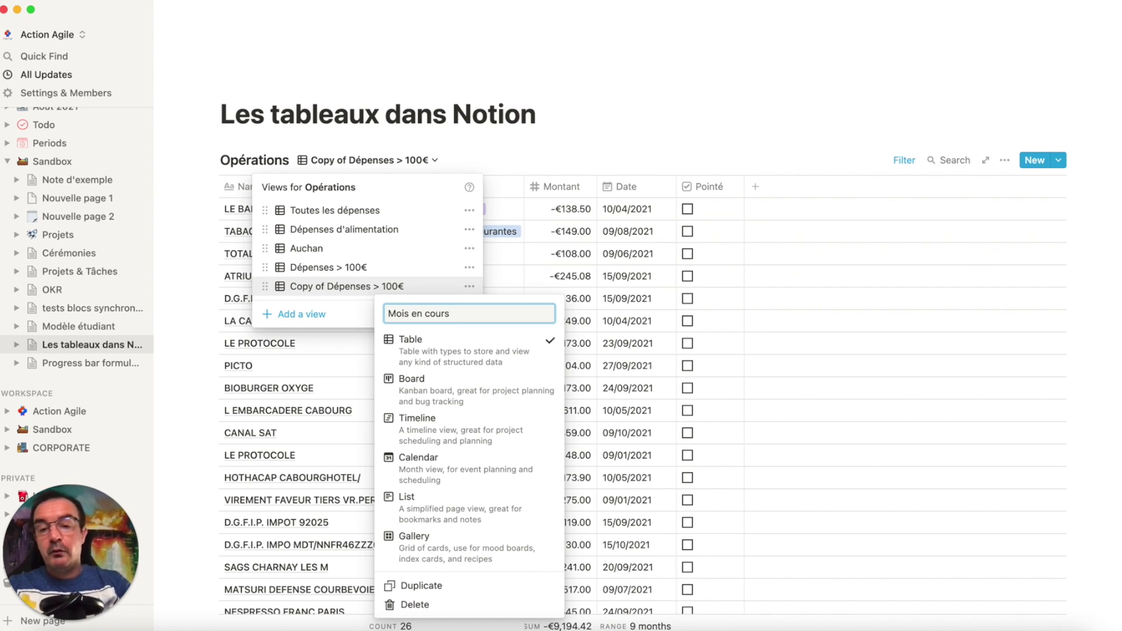
{"action": "left_click", "coordinate": [571, 125]}
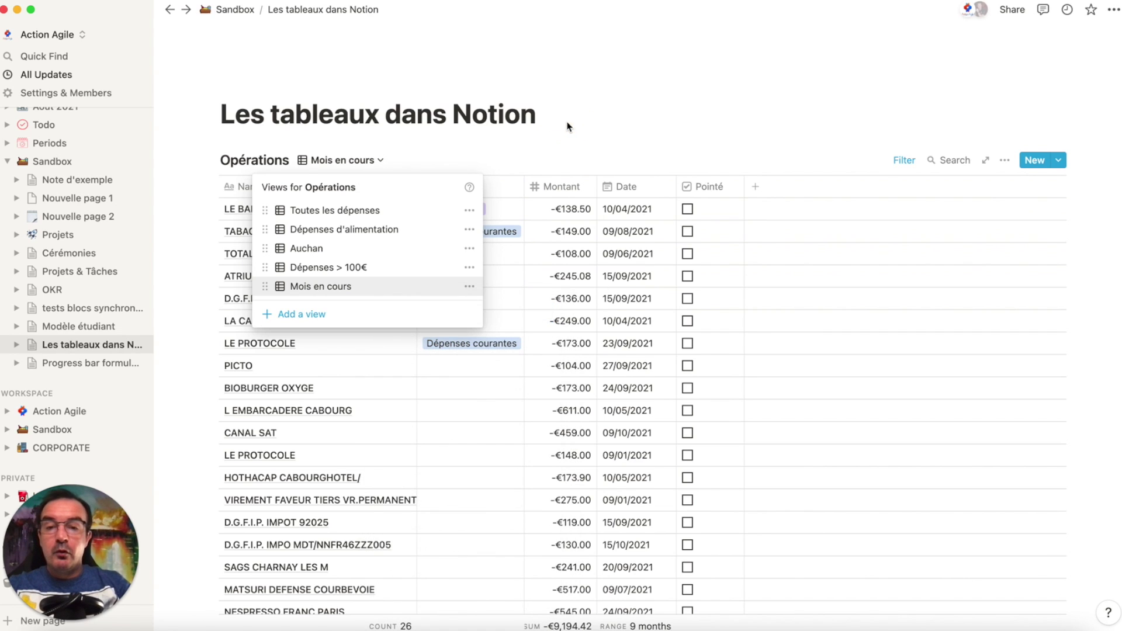
{"action": "left_click", "coordinate": [400, 159]}
{"action": "left_click", "coordinate": [379, 161]}
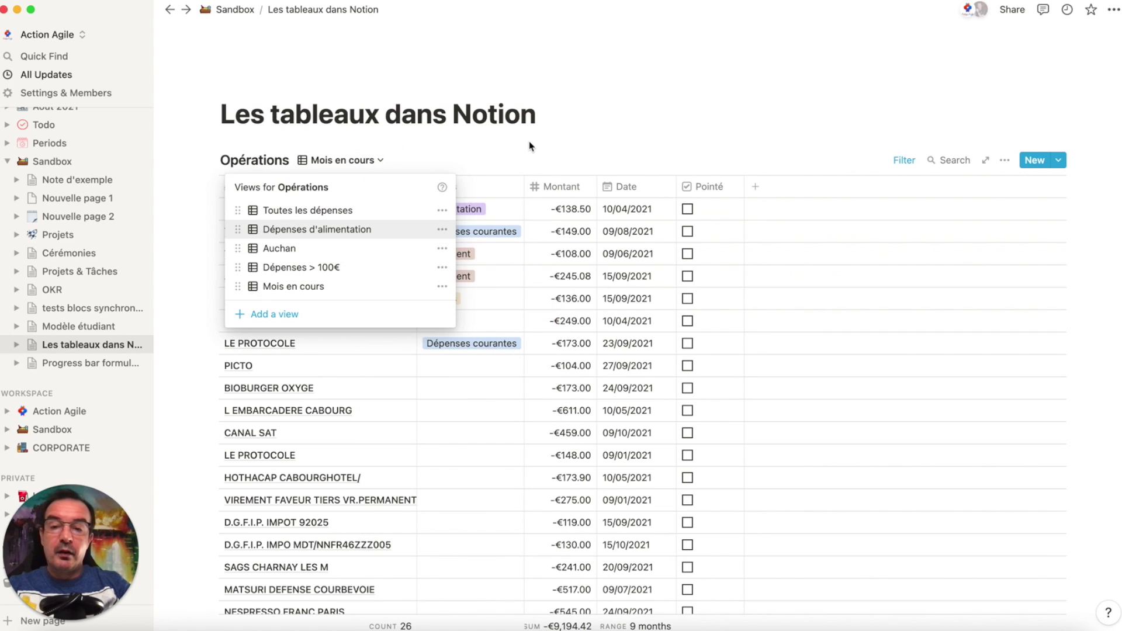
{"action": "left_click", "coordinate": [799, 131]}
Change the filter of the Mois en cours view so that Date is the exact date 17/09/2021
{"action": "left_click", "coordinate": [905, 160]}
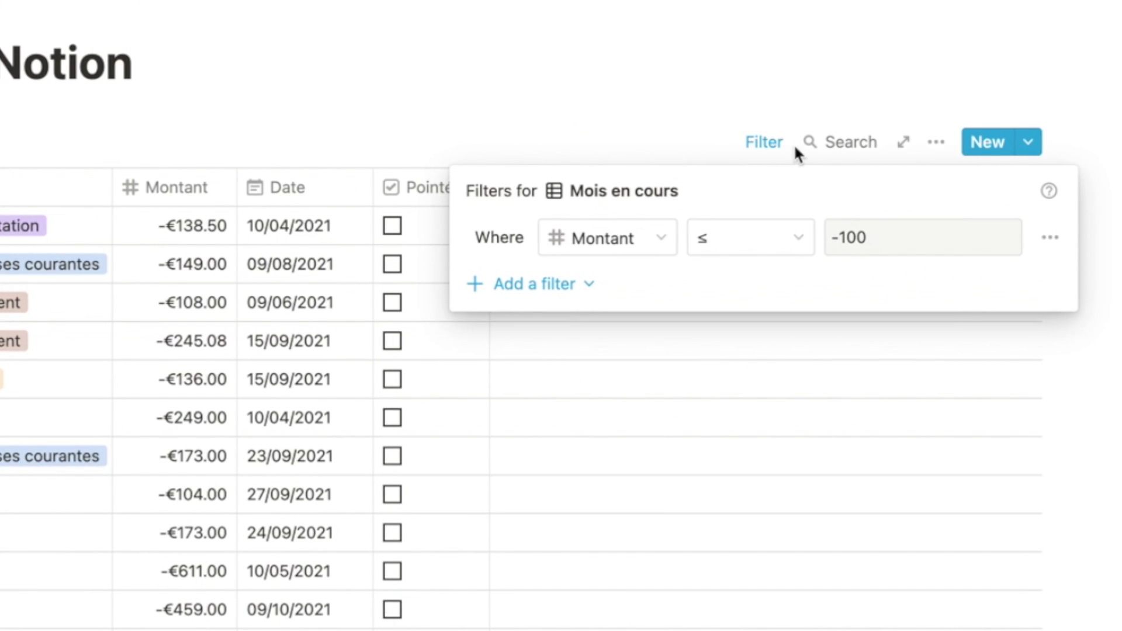
{"action": "left_click", "coordinate": [666, 243]}
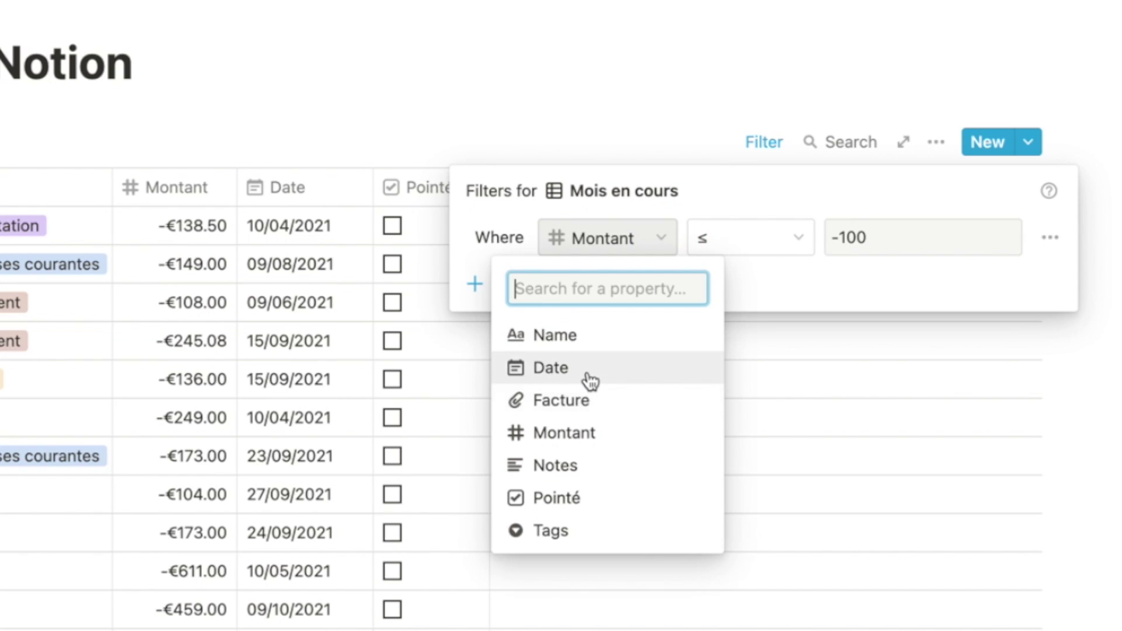
{"action": "left_click", "coordinate": [526, 374]}
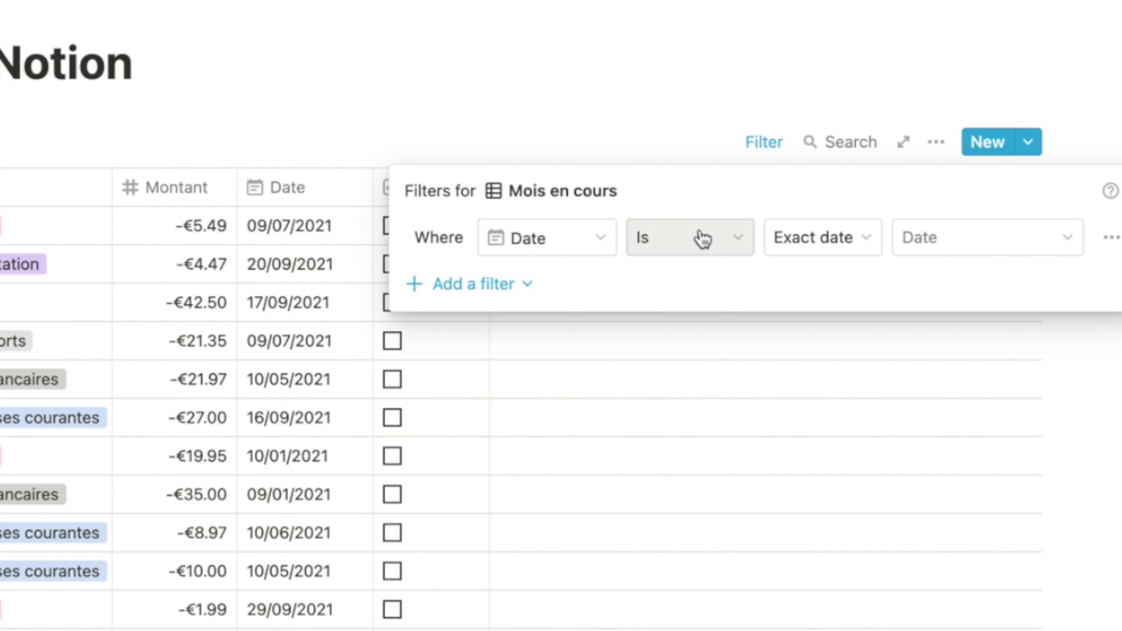
{"action": "left_click", "coordinate": [1061, 246]}
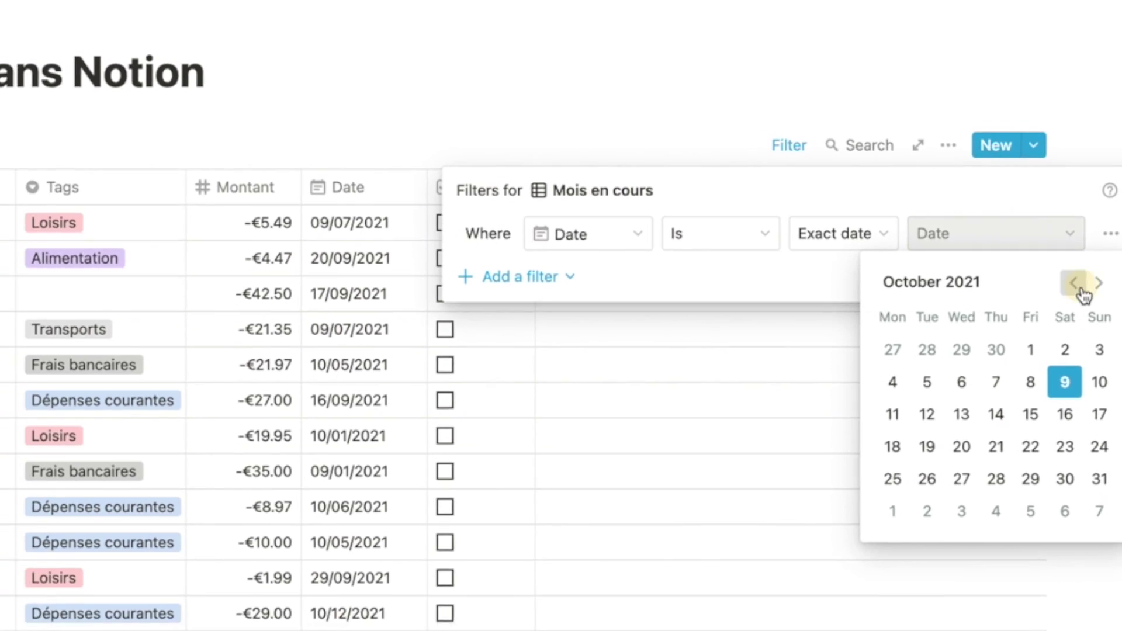
{"action": "left_click", "coordinate": [1080, 289]}
{"action": "left_click", "coordinate": [1034, 417]}
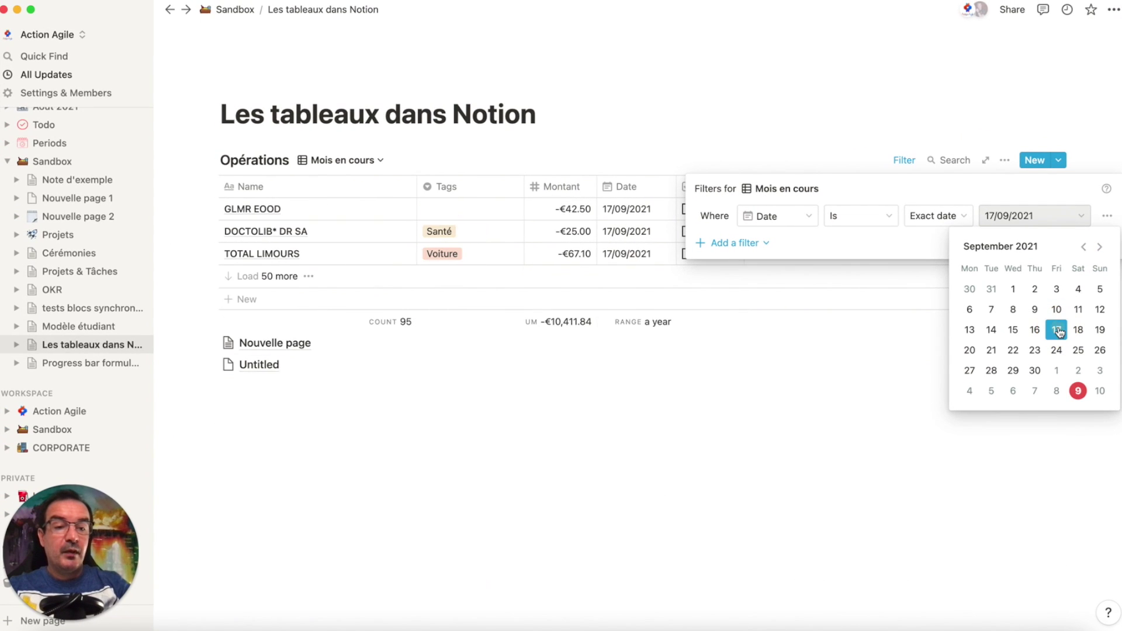
{"action": "left_click", "coordinate": [857, 129]}
{"action": "left_click", "coordinate": [856, 123]}
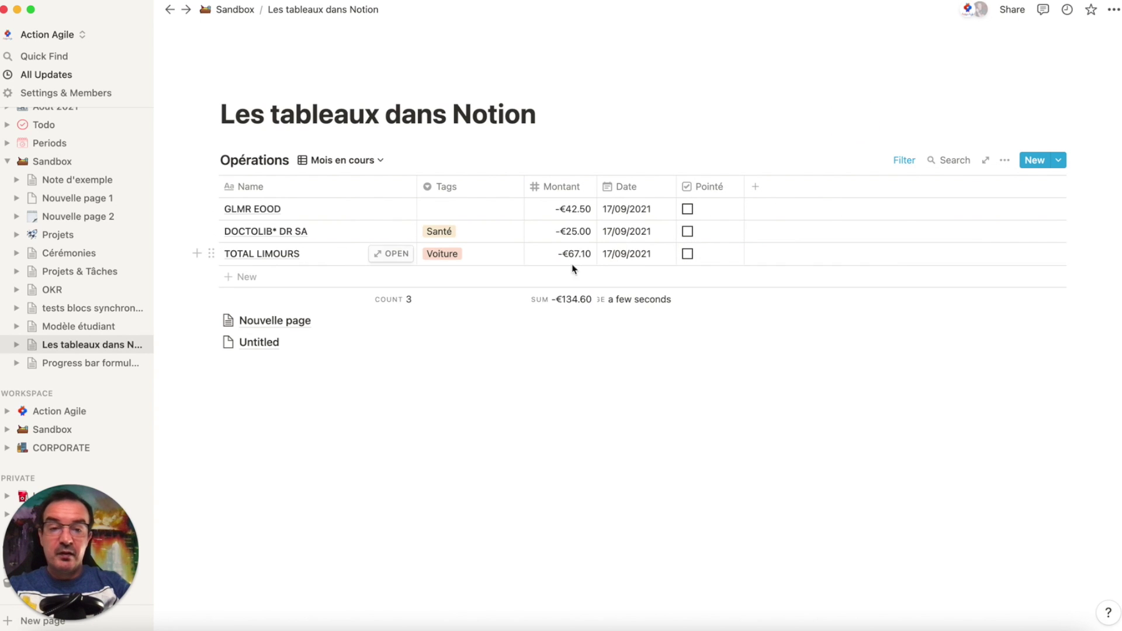
Try the Is after and Is before conditions on the Date filter of the Mois en cours view
{"action": "left_click", "coordinate": [906, 161]}
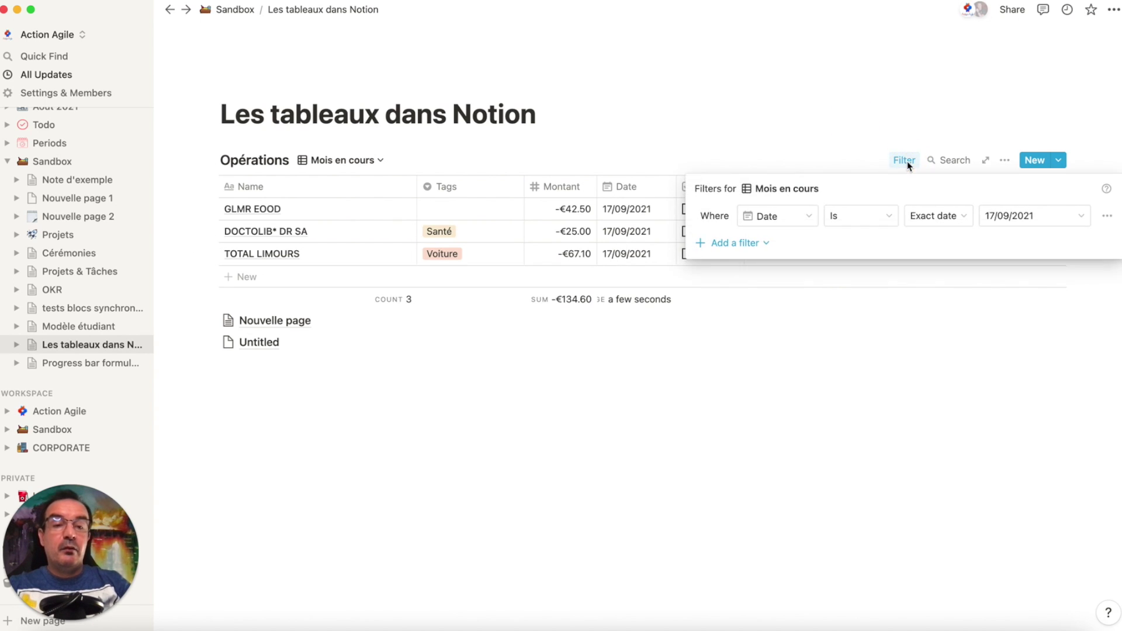
{"action": "left_click", "coordinate": [894, 216]}
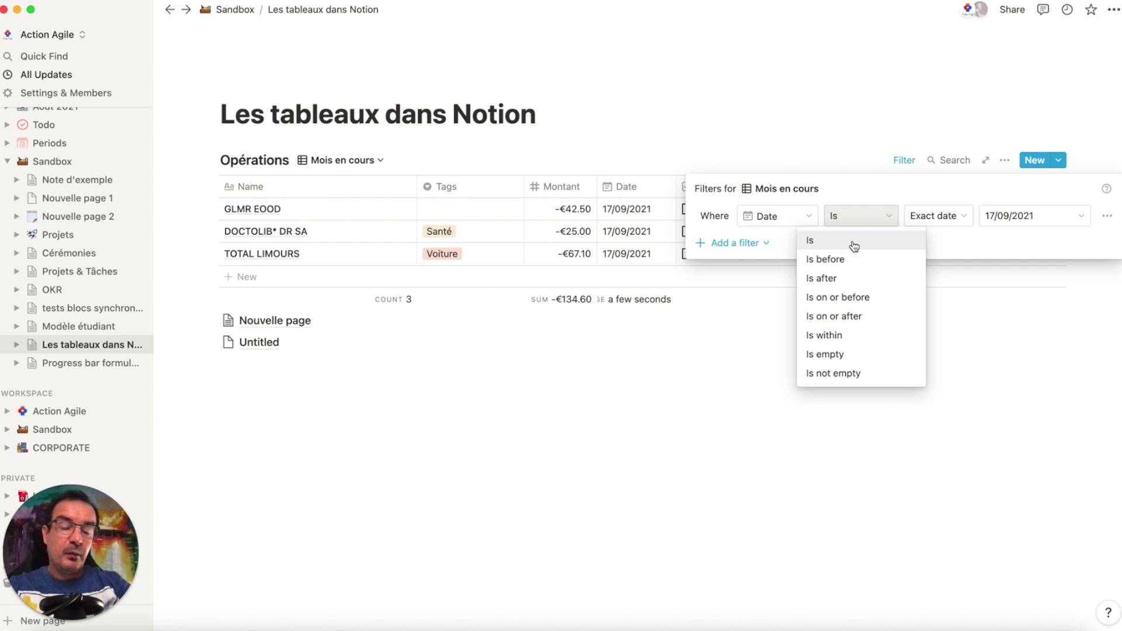
{"action": "left_click", "coordinate": [837, 279]}
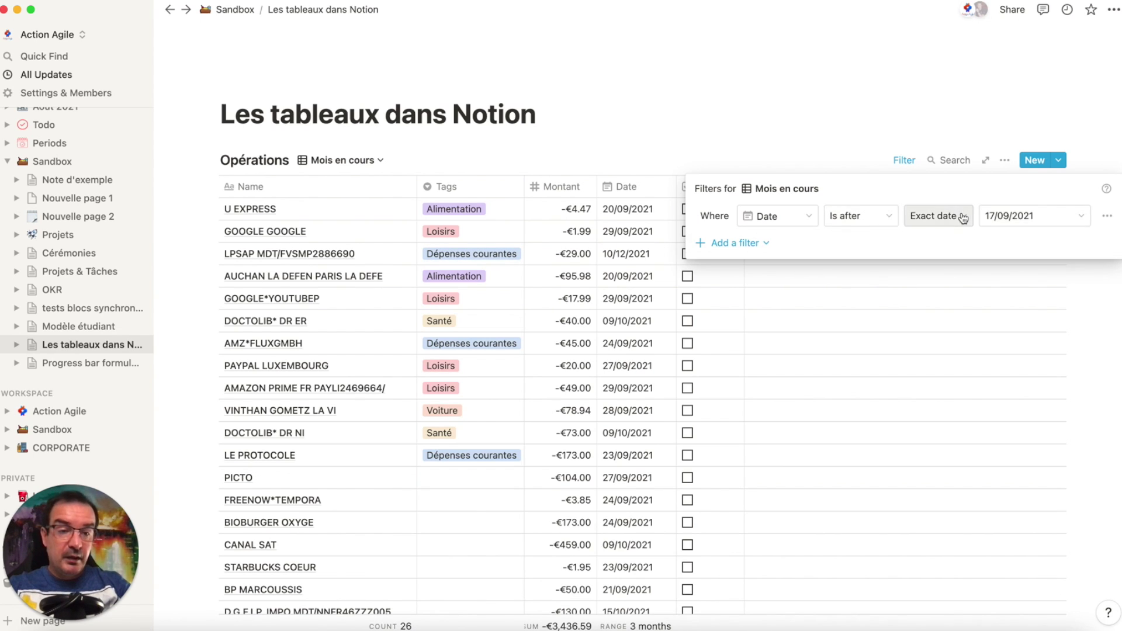
{"action": "left_click", "coordinate": [880, 218]}
{"action": "left_click", "coordinate": [673, 304]}
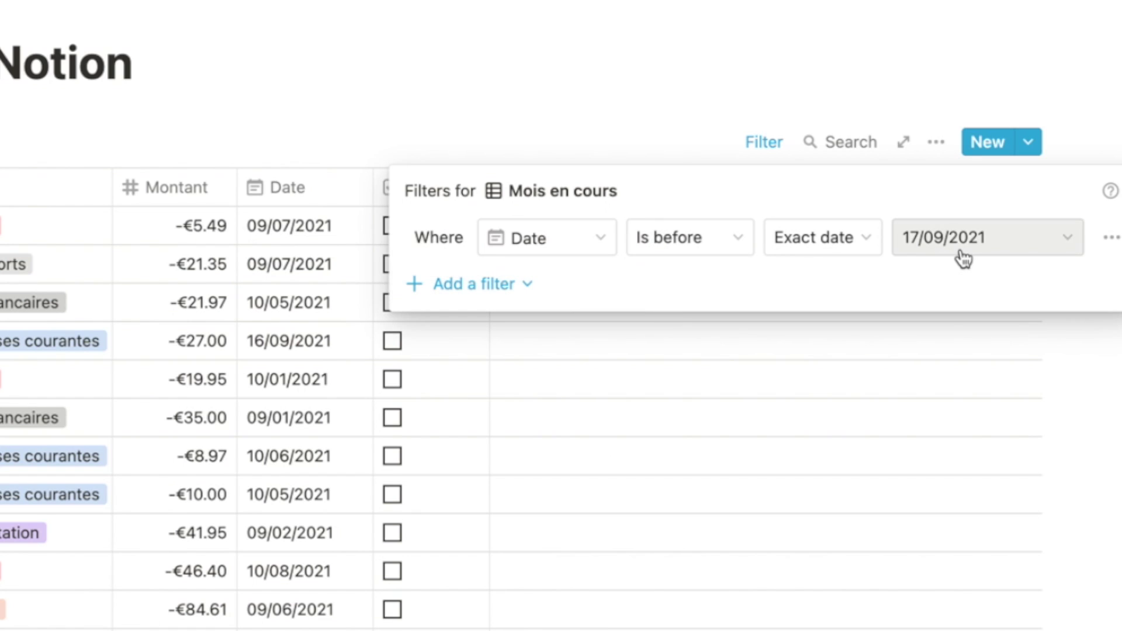
Change the Date filter's condition to Is within and its period to The past month
{"action": "left_click", "coordinate": [738, 247]}
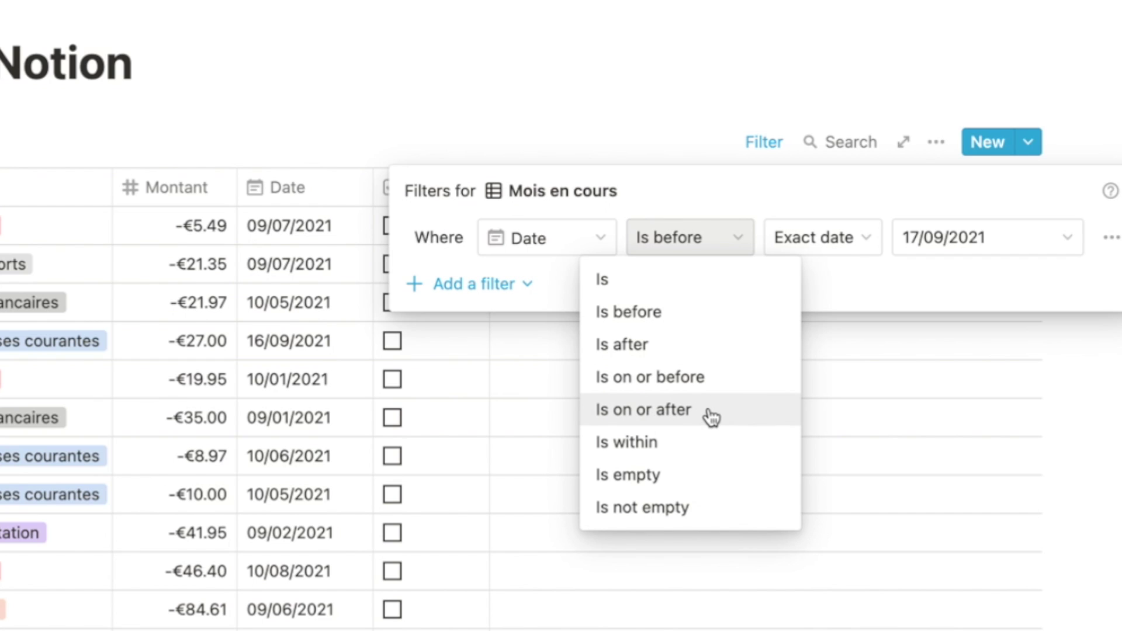
{"action": "left_click", "coordinate": [641, 442]}
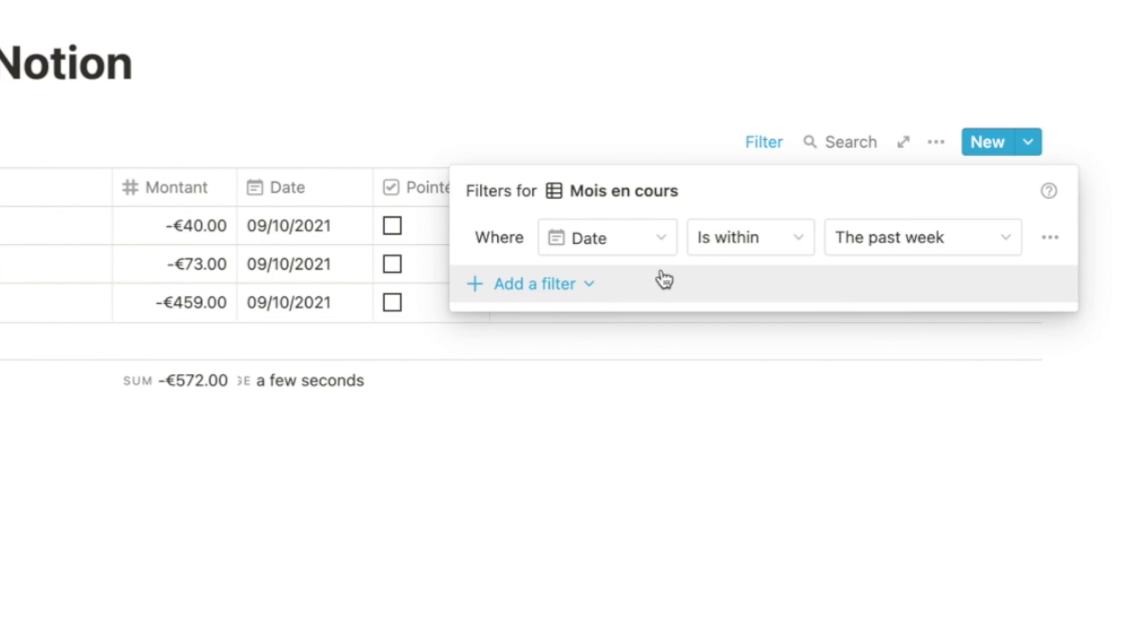
{"action": "left_click", "coordinate": [939, 252]}
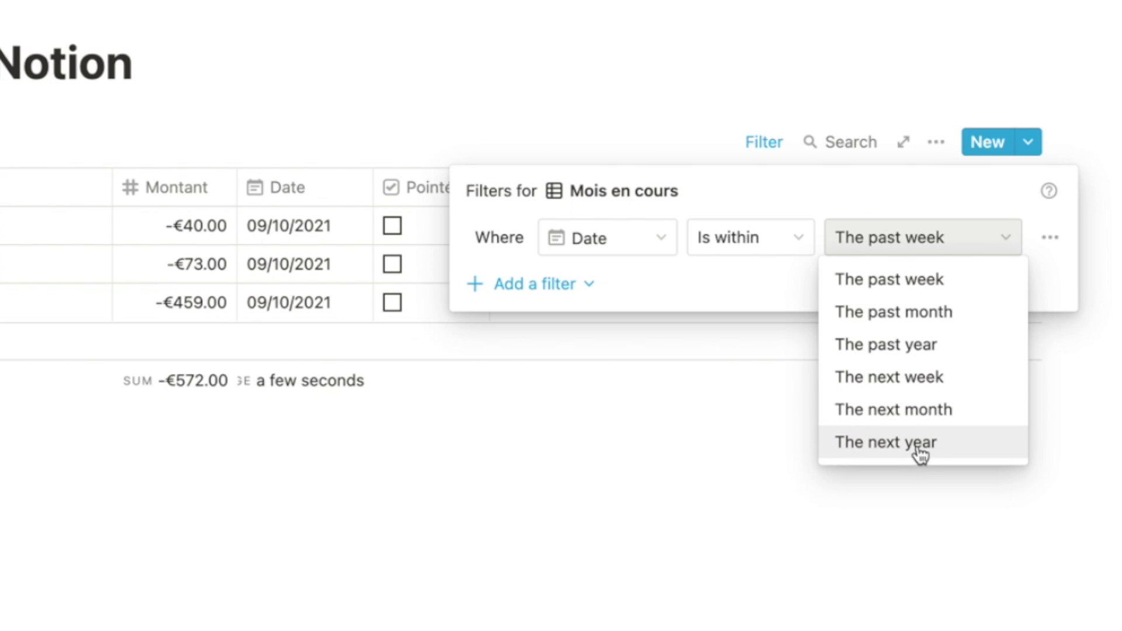
{"action": "left_click", "coordinate": [904, 313]}
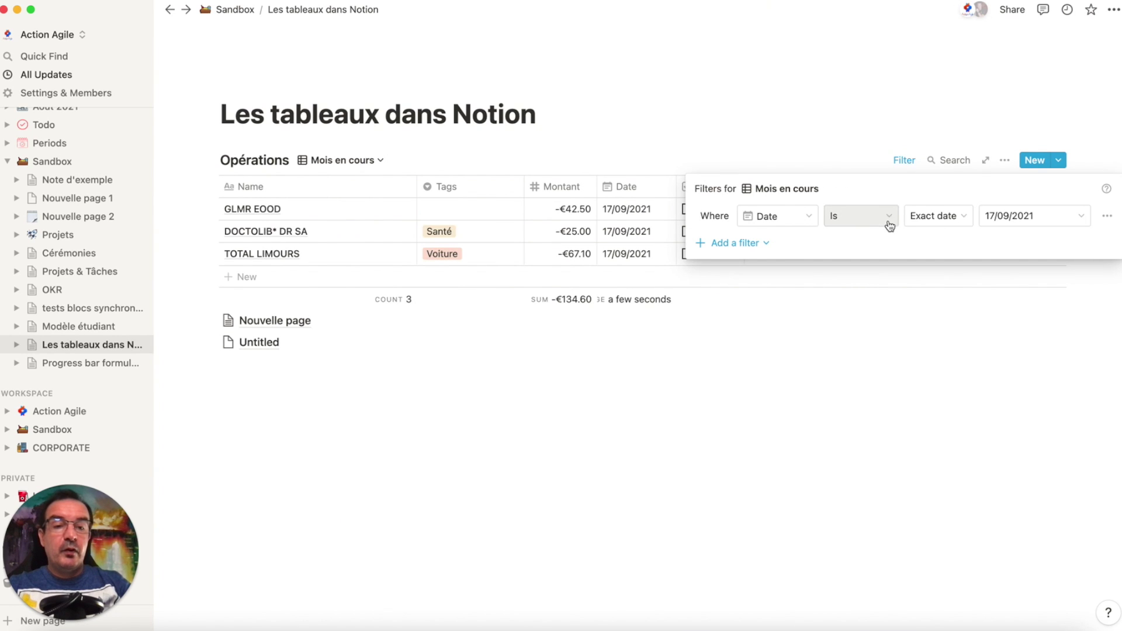
Set the Date filter to Is on or after One month ago, after trying One week ago as its value
{"action": "left_click", "coordinate": [963, 219]}
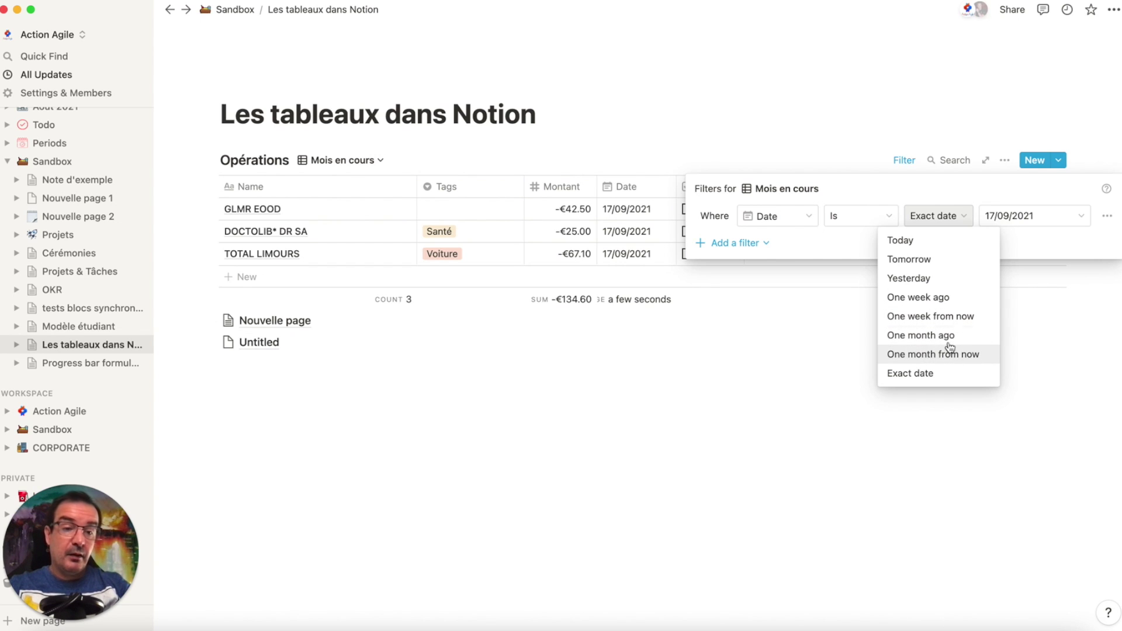
{"action": "left_click", "coordinate": [922, 296]}
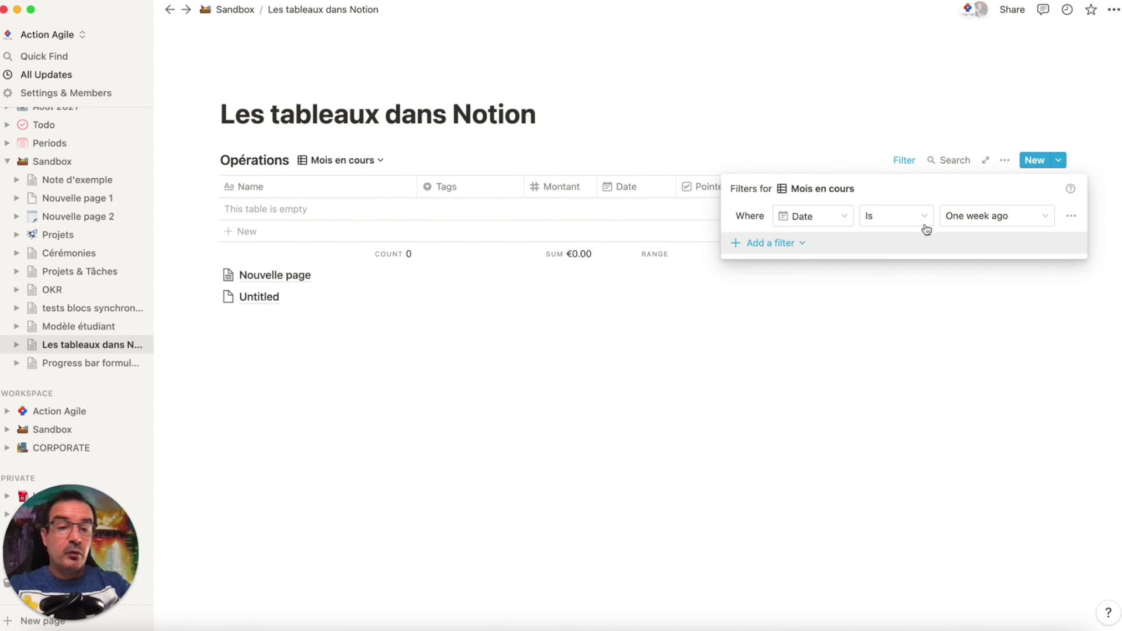
{"action": "left_click", "coordinate": [975, 217]}
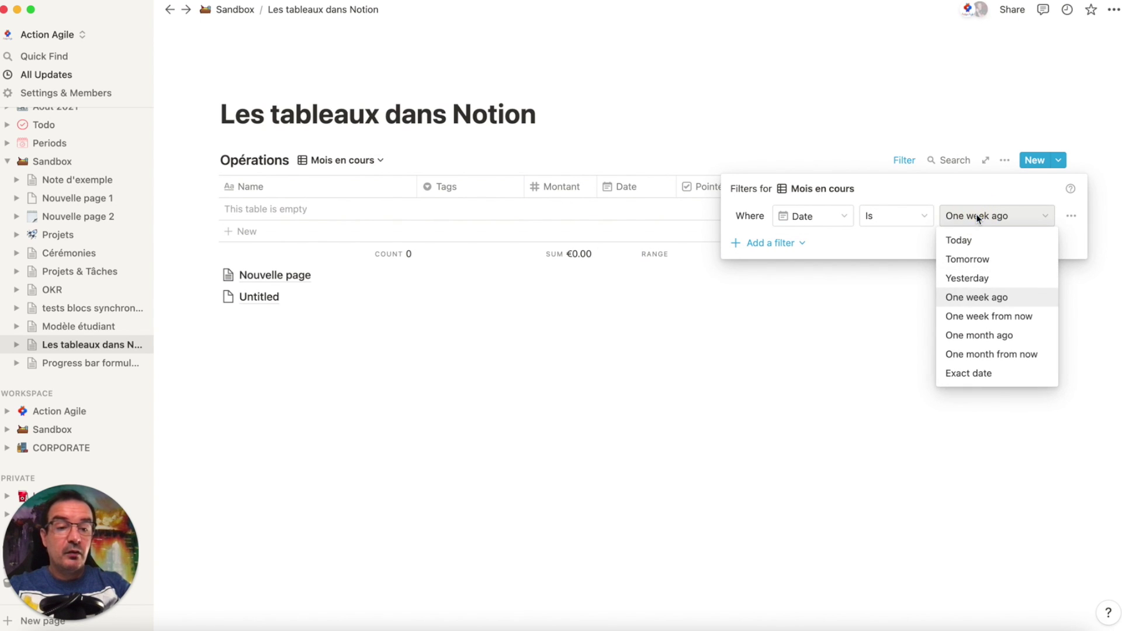
{"action": "left_click", "coordinate": [994, 335]}
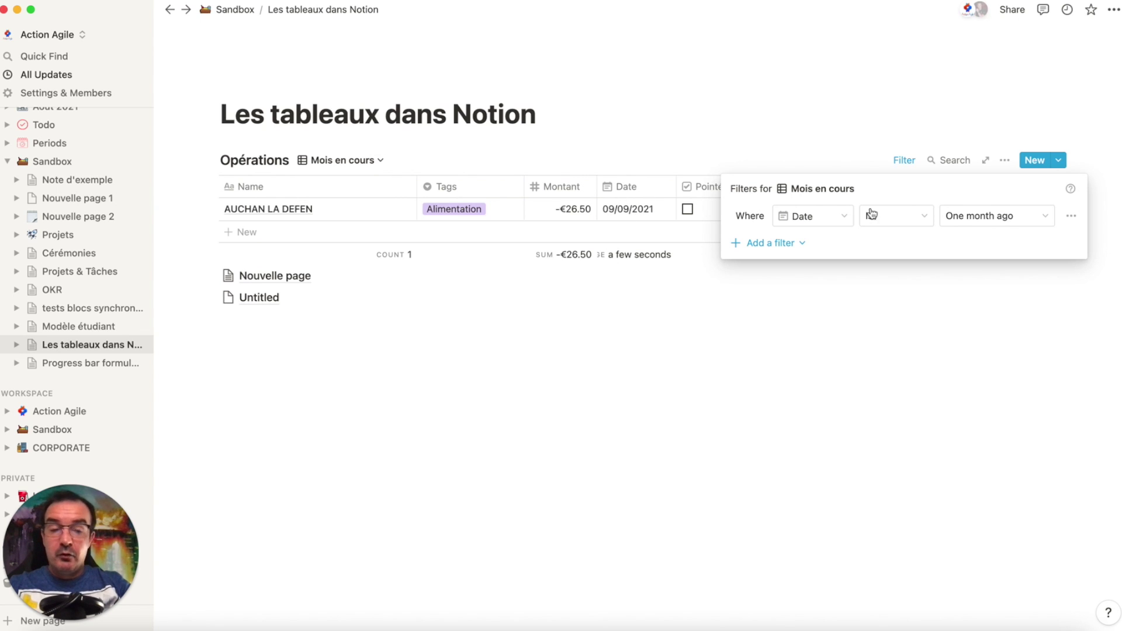
{"action": "left_click", "coordinate": [905, 219]}
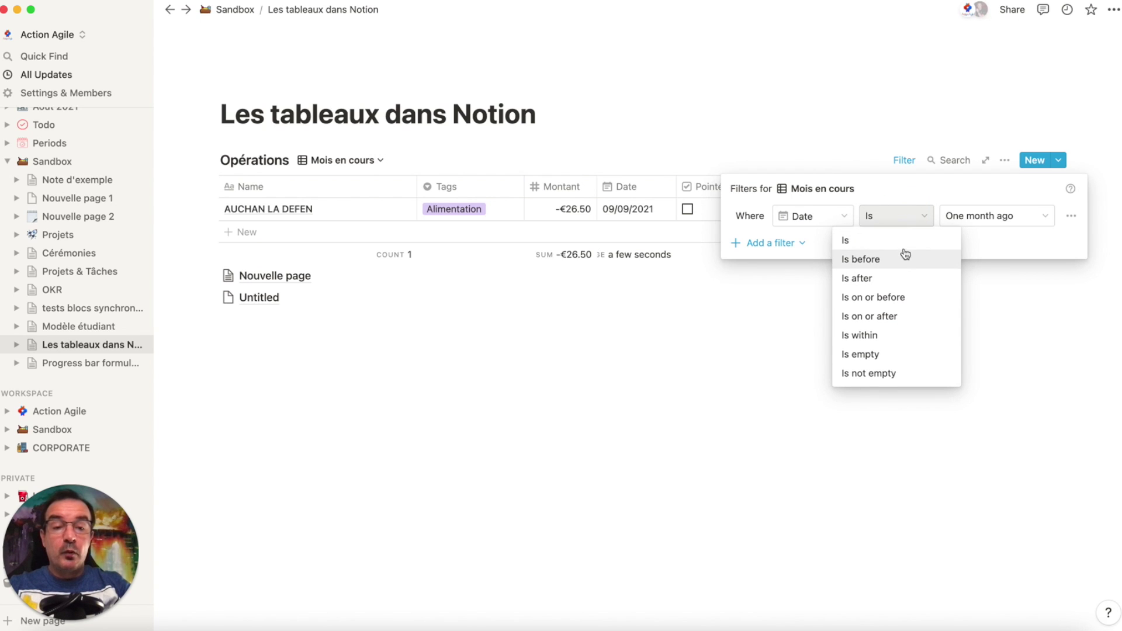
{"action": "left_click", "coordinate": [879, 319]}
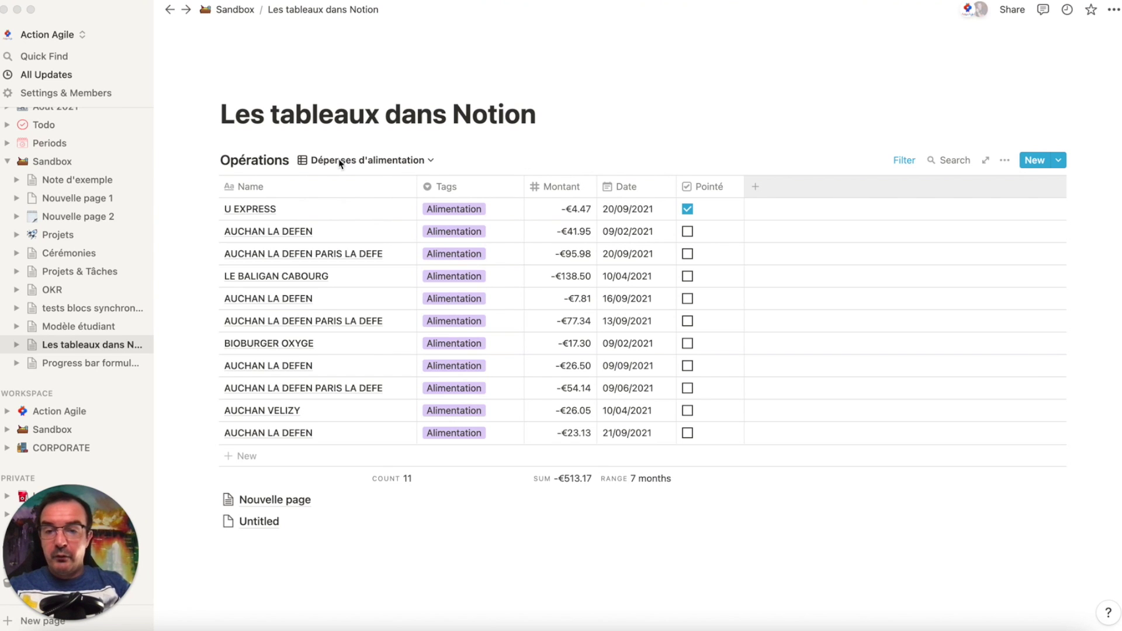
Add a second filter to the Dépenses d'alimentation view, combined with And, so that Pointé is checked
{"action": "left_click", "coordinate": [901, 160]}
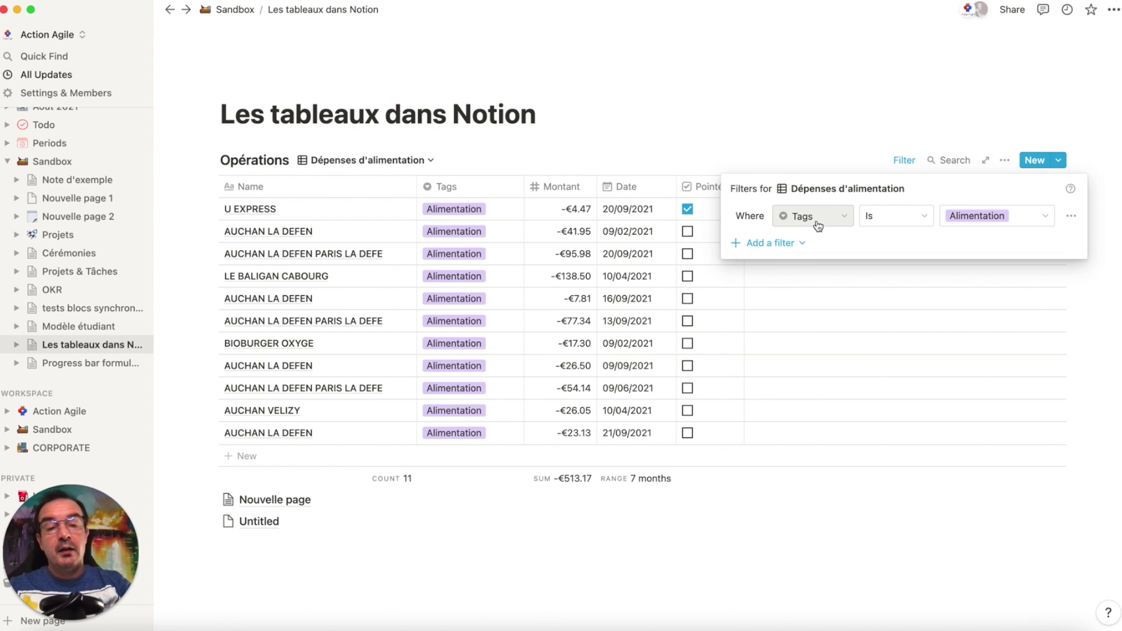
{"action": "left_click", "coordinate": [804, 245]}
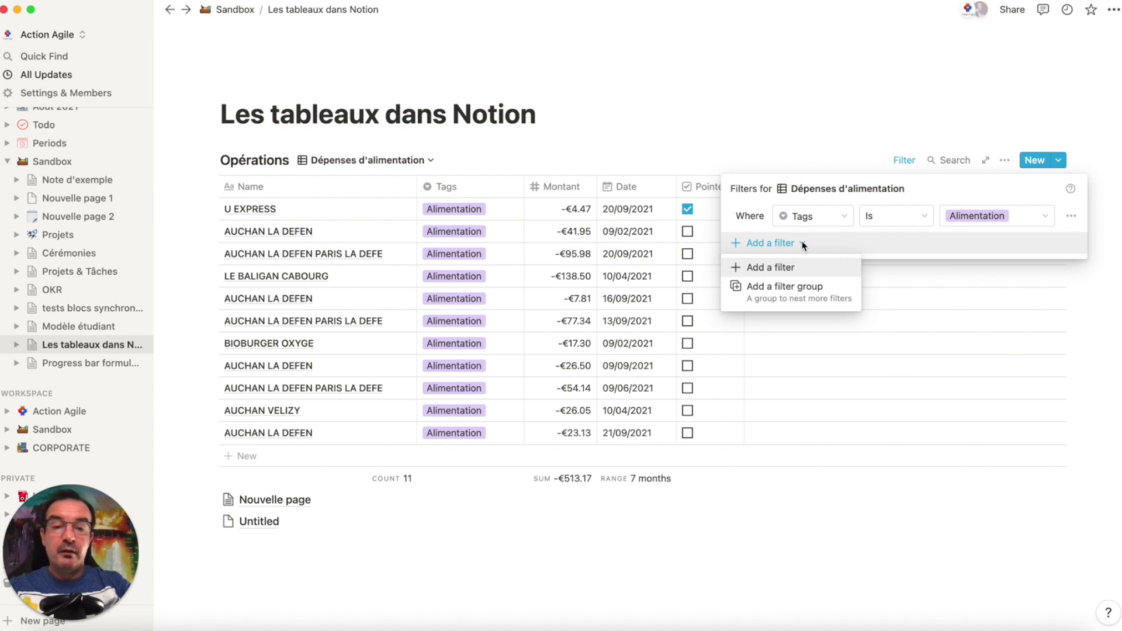
{"action": "left_click", "coordinate": [780, 267]}
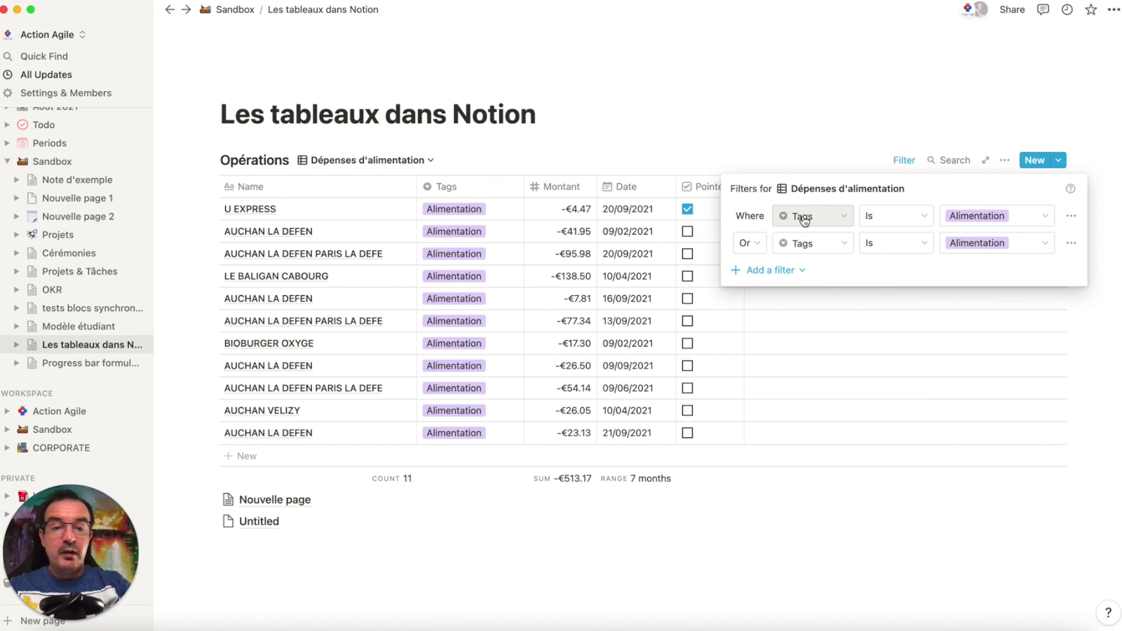
{"action": "left_click", "coordinate": [748, 243]}
{"action": "left_click", "coordinate": [740, 271]}
{"action": "left_click", "coordinate": [815, 243]}
{"action": "left_click", "coordinate": [798, 395]}
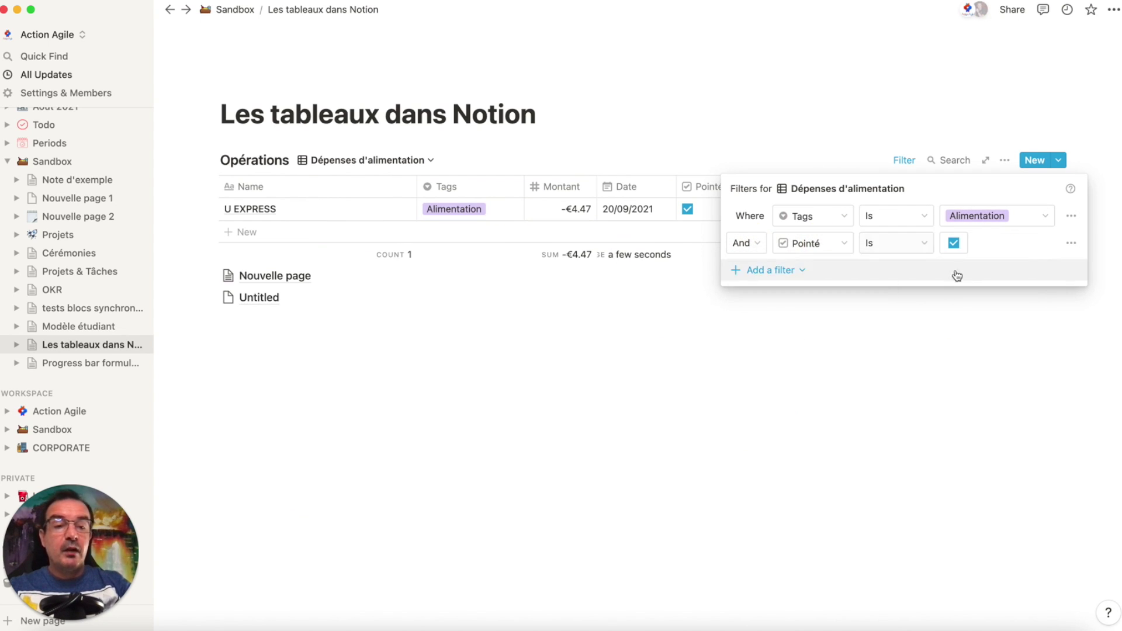
Toggle the Pointé filter's value between unchecked and checked, and leave it set to unchecked
{"action": "left_click", "coordinate": [954, 244]}
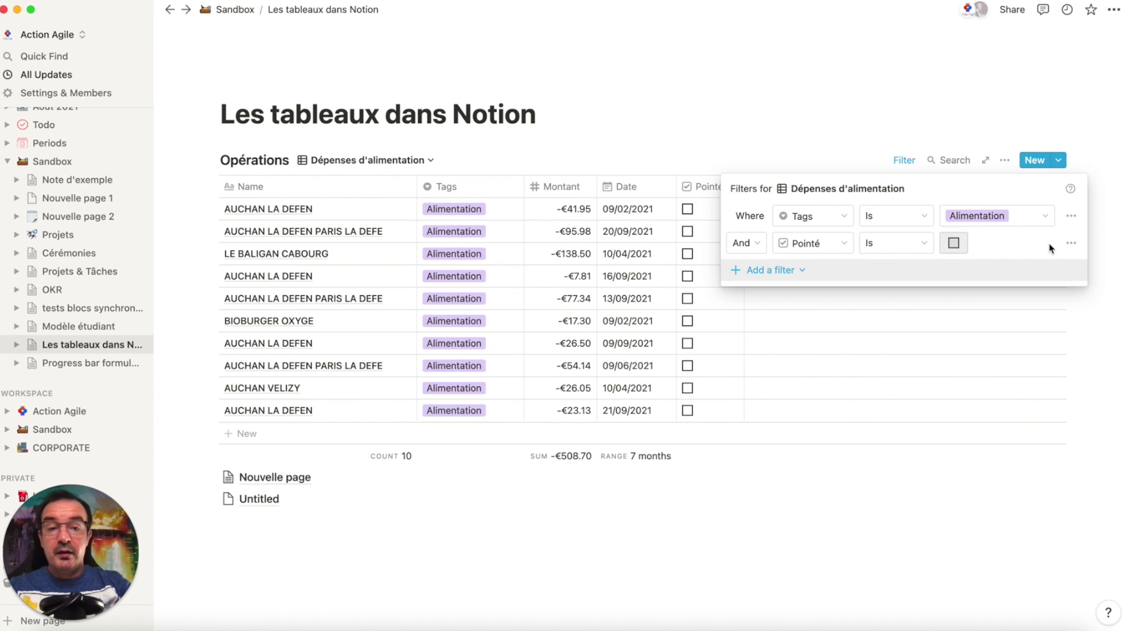
{"action": "left_click", "coordinate": [953, 244]}
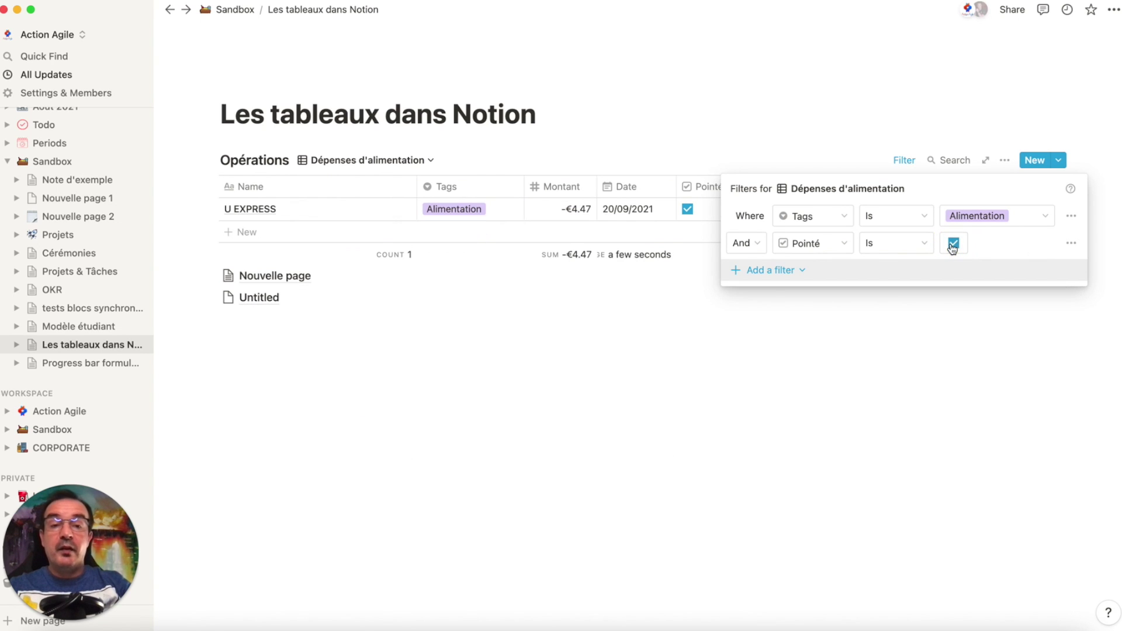
{"action": "left_click", "coordinate": [953, 245]}
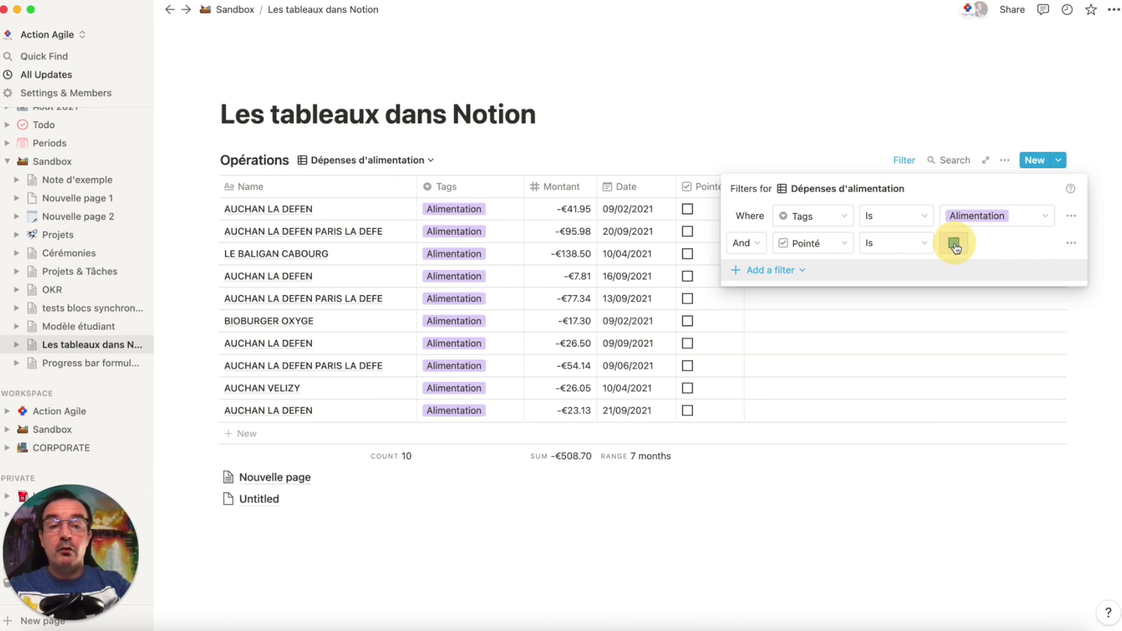
Add a third filter to the Dépenses d'alimentation view, combined with And, so that Date Is on or after One month ago
{"action": "left_click", "coordinate": [783, 270]}
{"action": "left_click", "coordinate": [772, 295]}
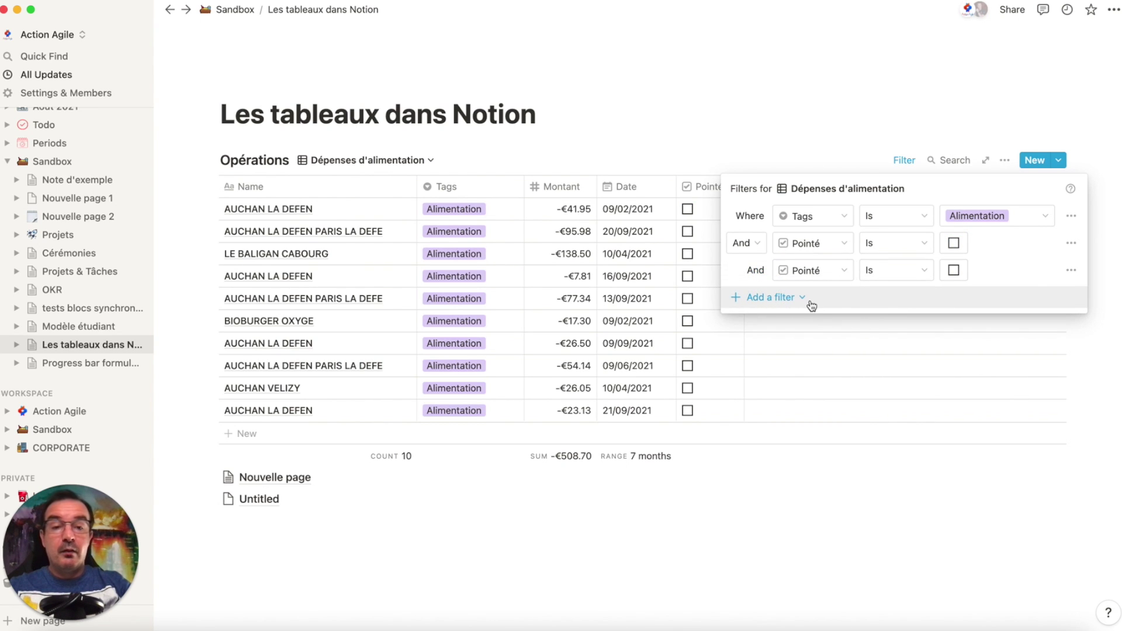
{"action": "left_click", "coordinate": [839, 272]}
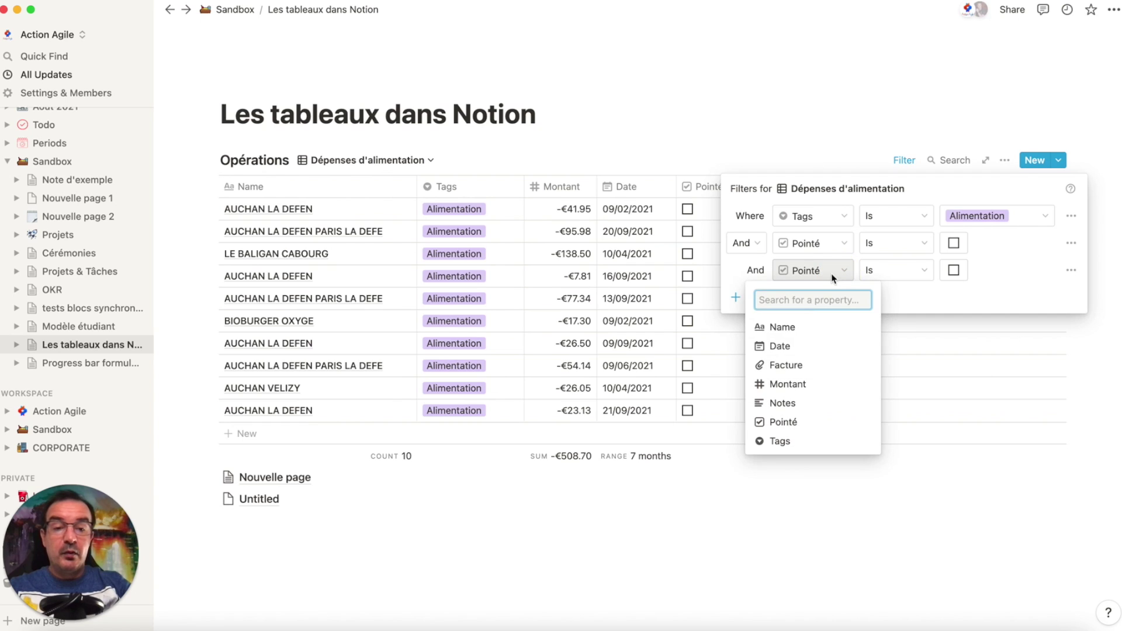
{"action": "left_click", "coordinate": [784, 344]}
{"action": "left_click", "coordinate": [882, 272]}
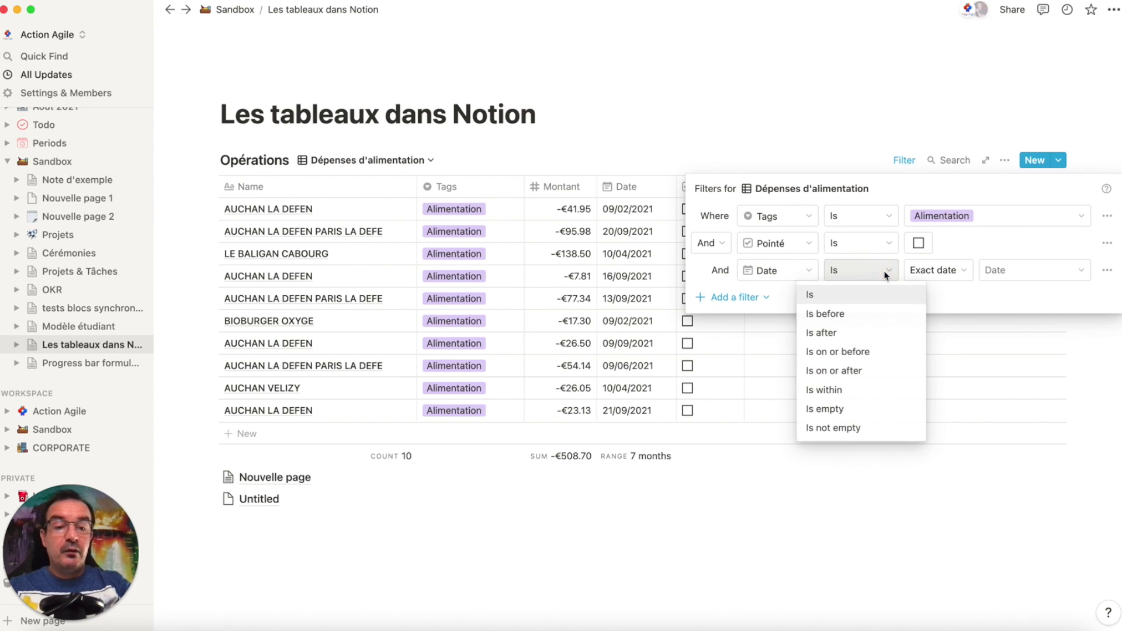
{"action": "left_click", "coordinate": [857, 370]}
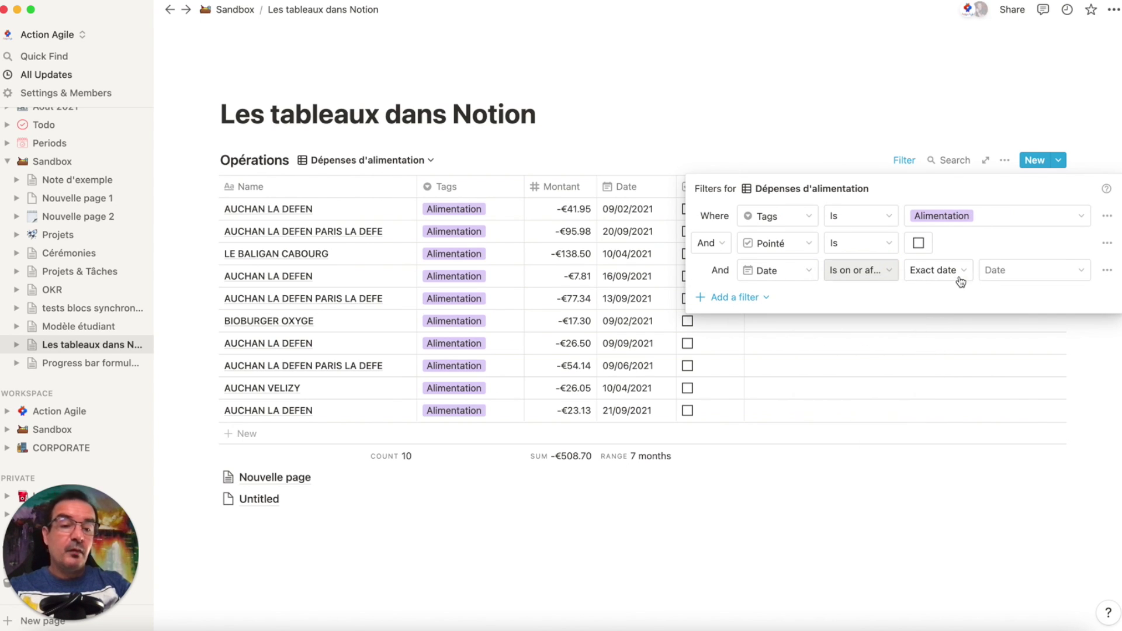
{"action": "left_click", "coordinate": [958, 274]}
{"action": "left_click", "coordinate": [920, 389]}
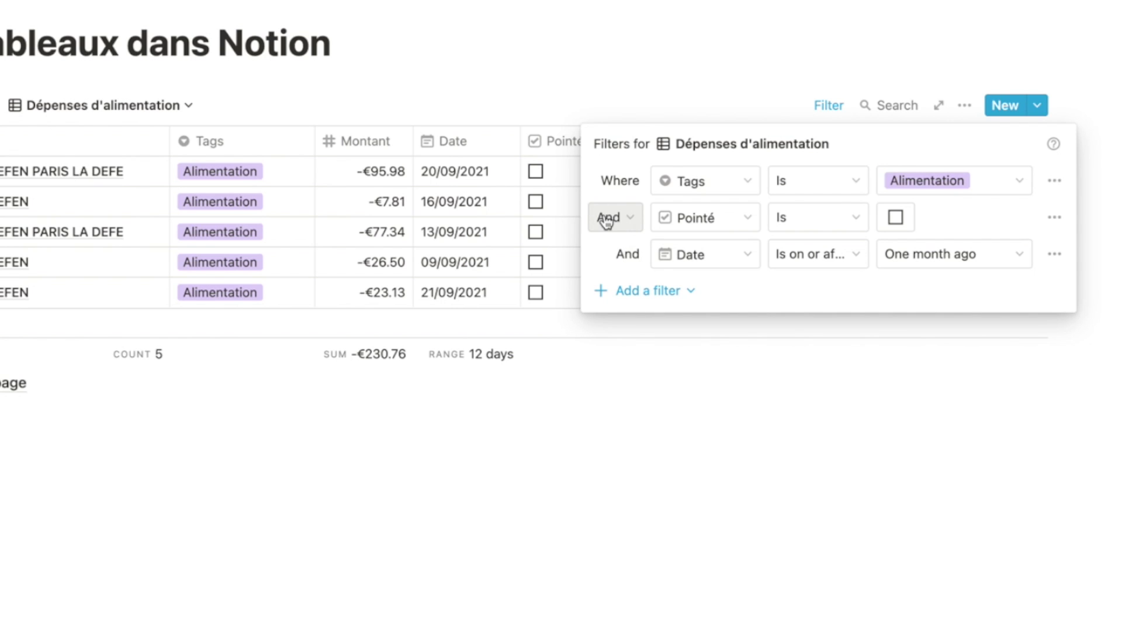
Try Or as the operator combining the three filters, and switch it back to And
{"action": "left_click", "coordinate": [625, 218]}
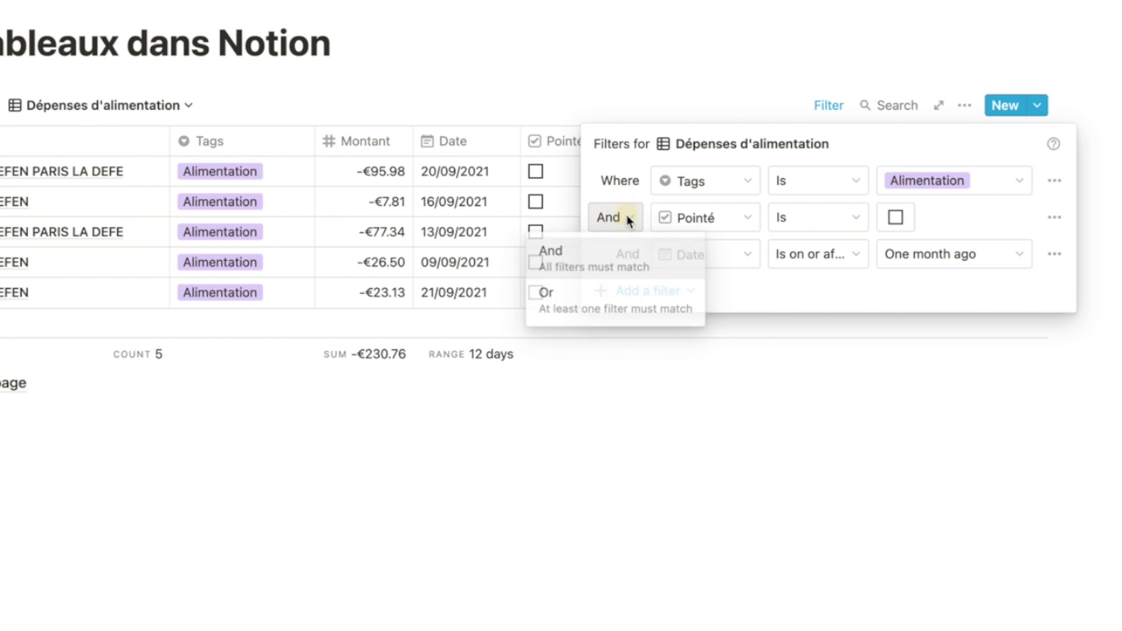
{"action": "left_click", "coordinate": [559, 298]}
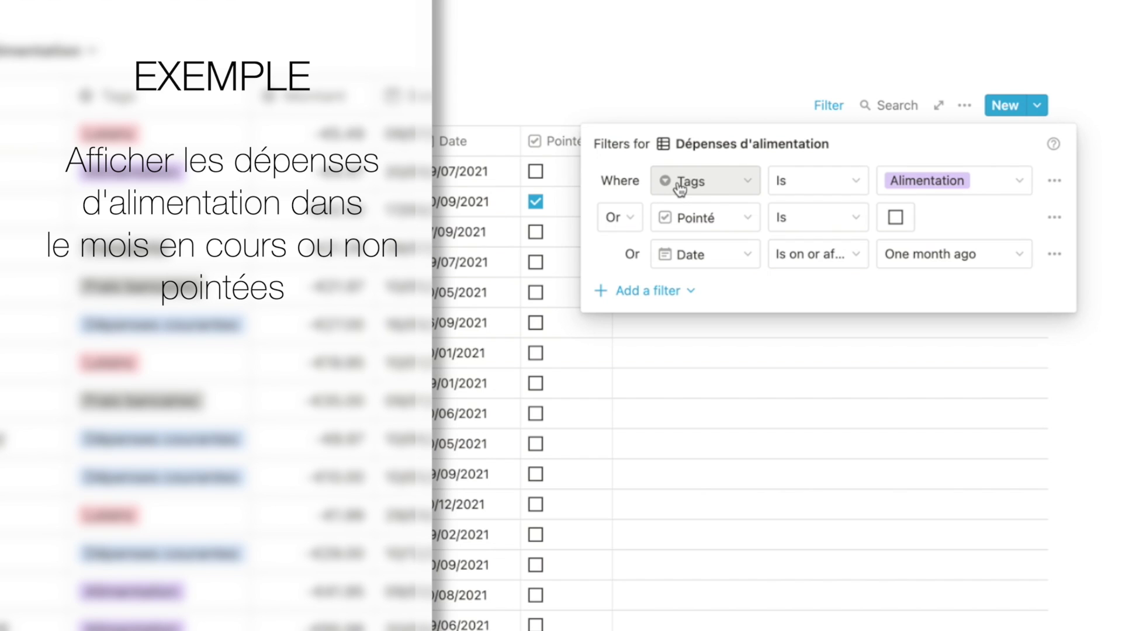
{"action": "left_click", "coordinate": [624, 219]}
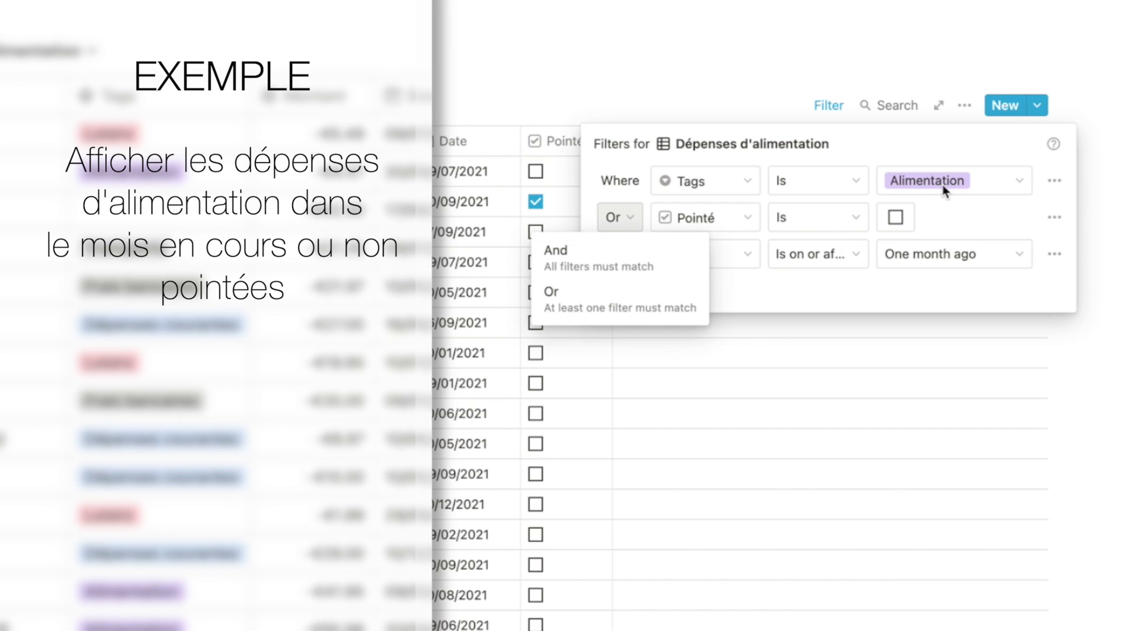
{"action": "left_click", "coordinate": [609, 259]}
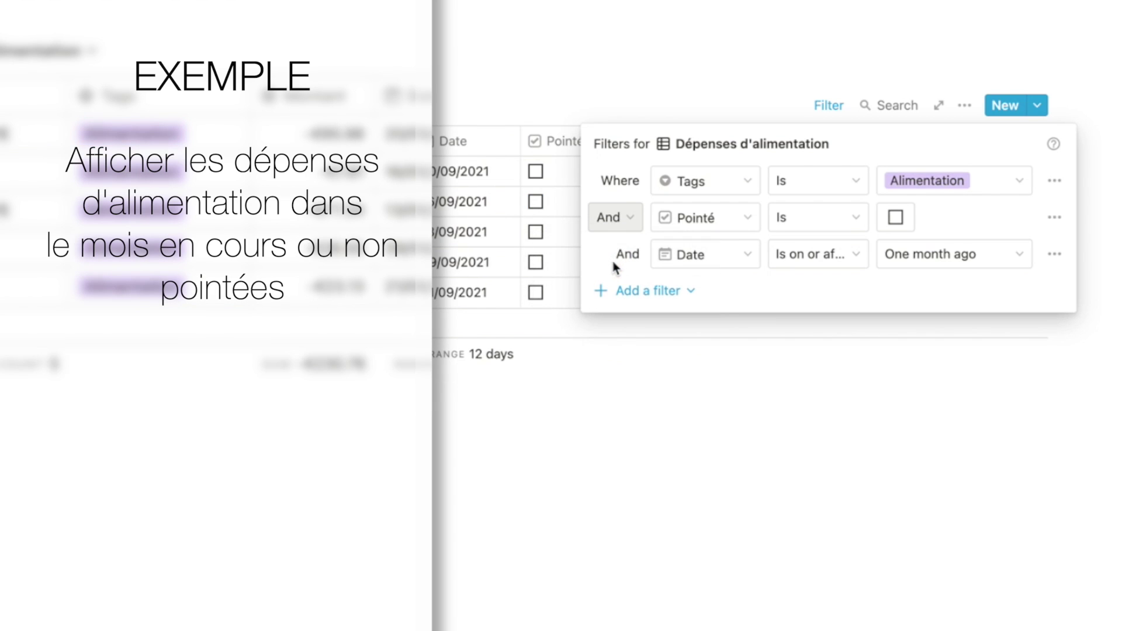
Turn the Tags Is Alimentation filter into a filter group
{"action": "left_click", "coordinate": [1054, 182]}
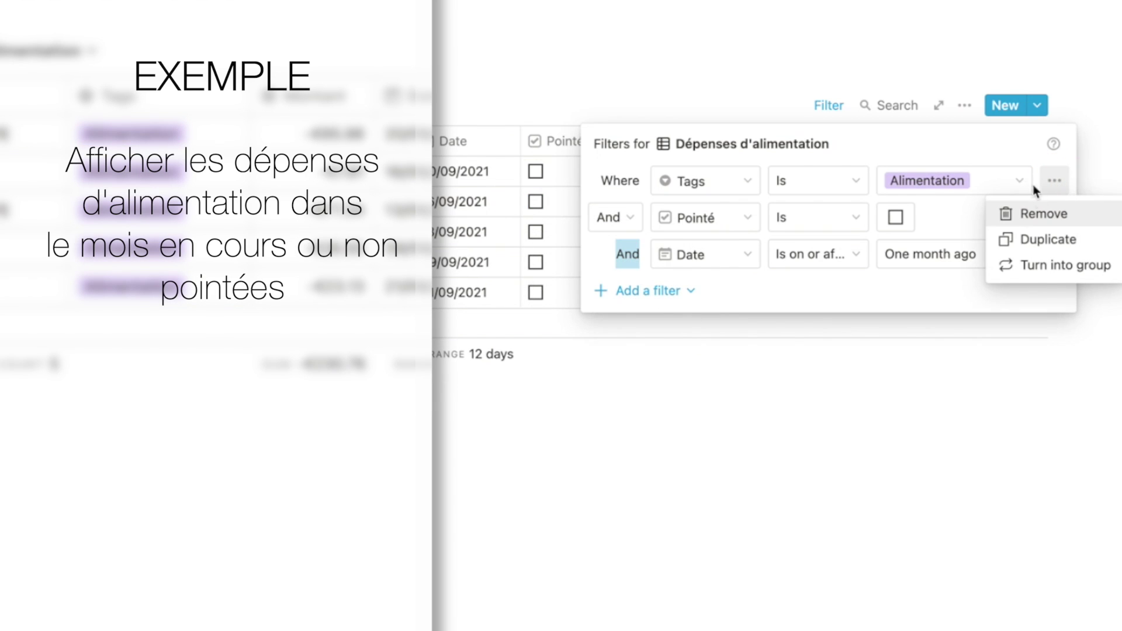
{"action": "left_click", "coordinate": [1041, 268]}
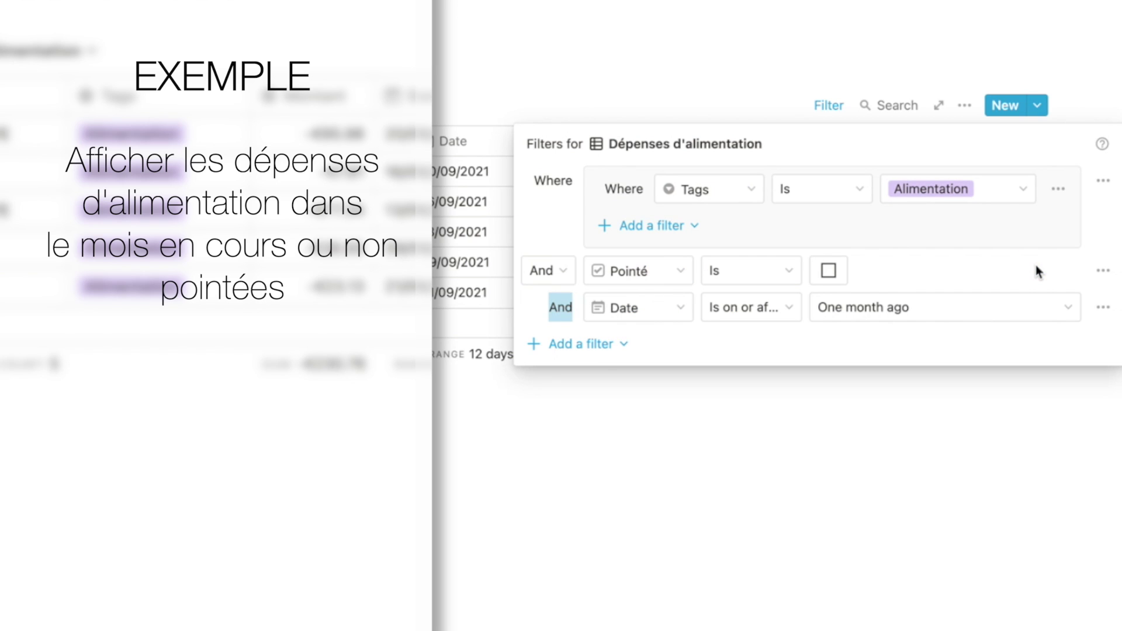
{"action": "left_click", "coordinate": [621, 346]}
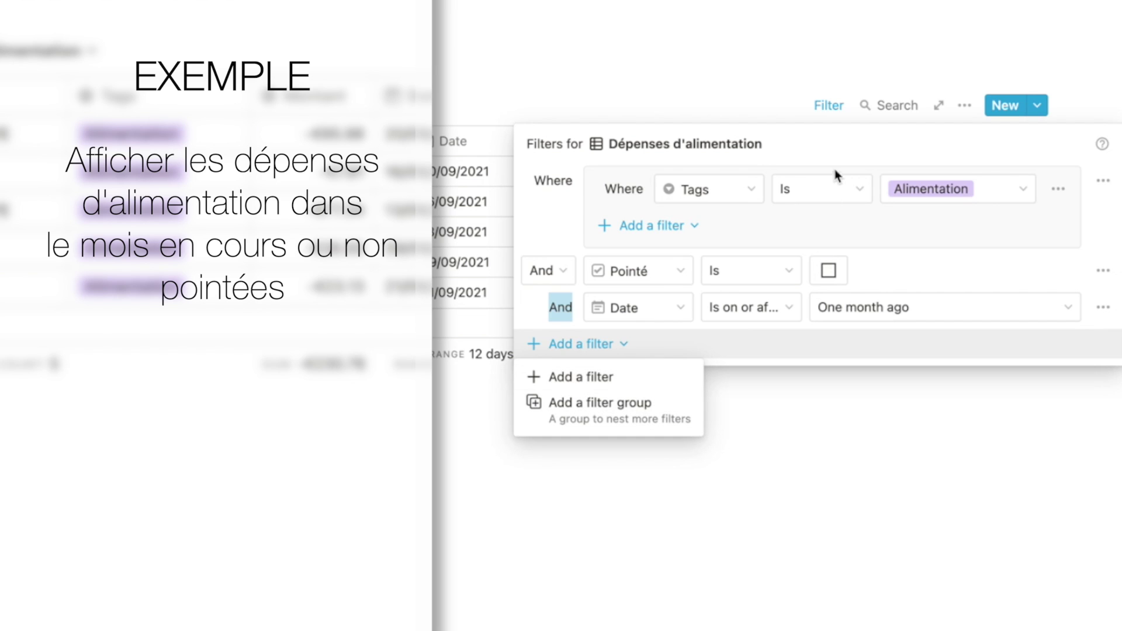
{"action": "left_click", "coordinate": [805, 161]}
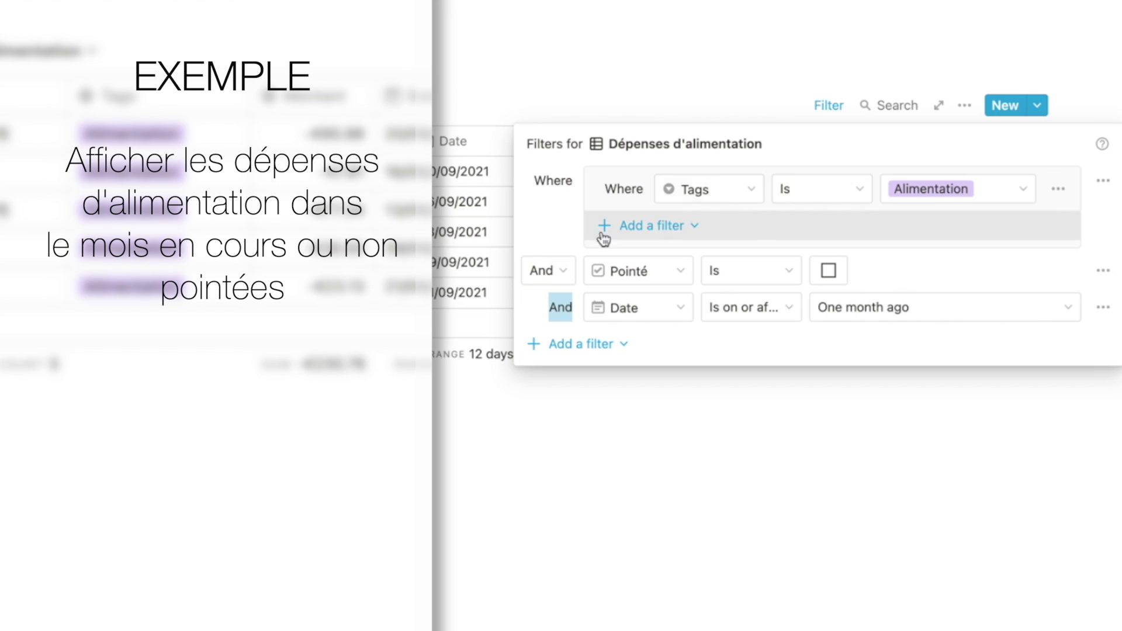
Add a second filter inside the Tags group, combined with And, so that Pointé is unchecked
{"action": "left_click", "coordinate": [689, 229]}
{"action": "left_click", "coordinate": [671, 256]}
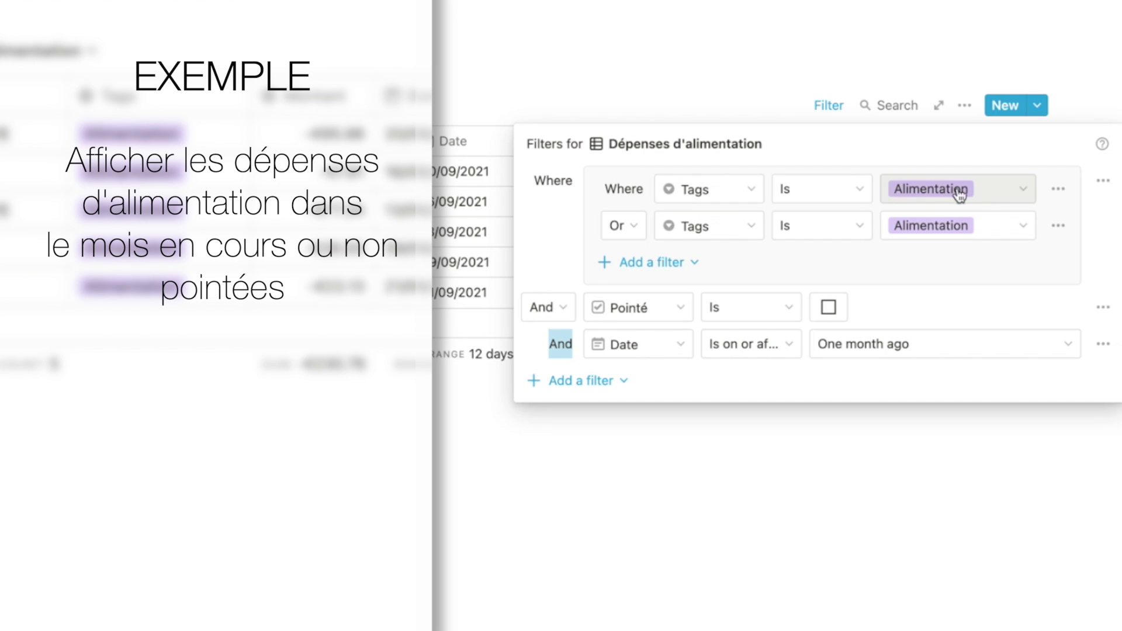
{"action": "left_click", "coordinate": [639, 227]}
{"action": "left_click", "coordinate": [613, 276]}
{"action": "left_click", "coordinate": [742, 232]}
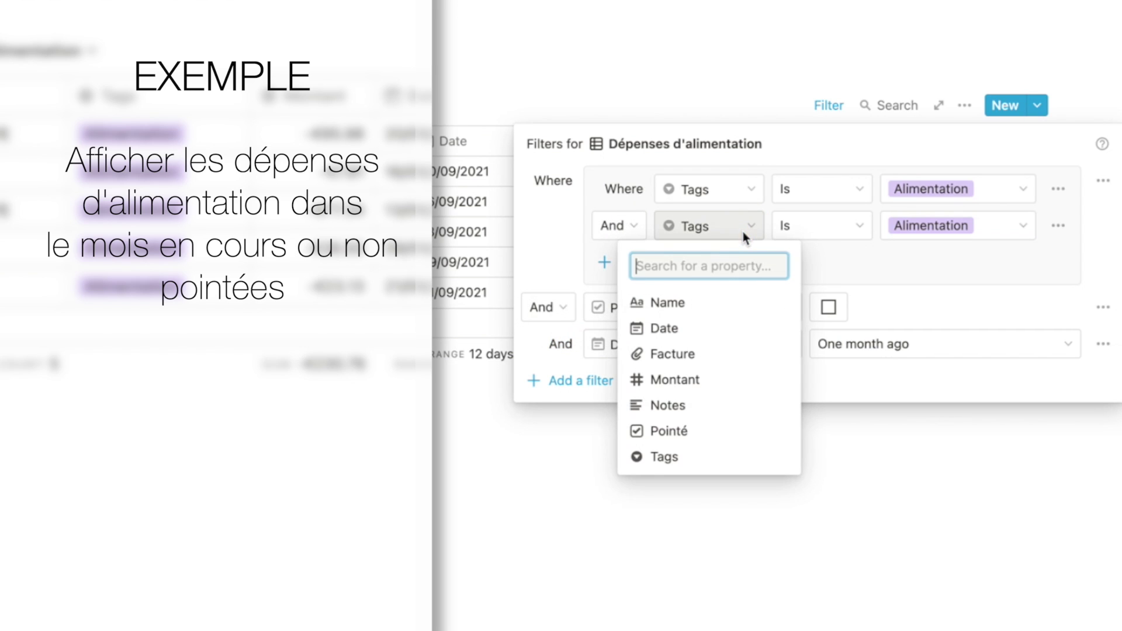
{"action": "left_click", "coordinate": [672, 433]}
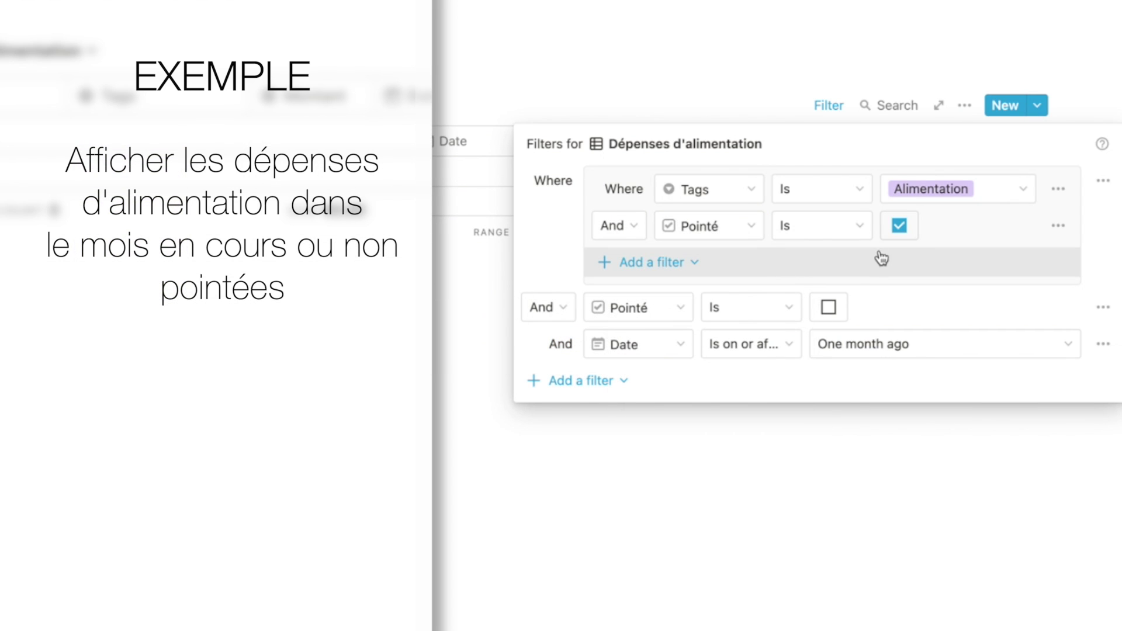
{"action": "left_click", "coordinate": [900, 226]}
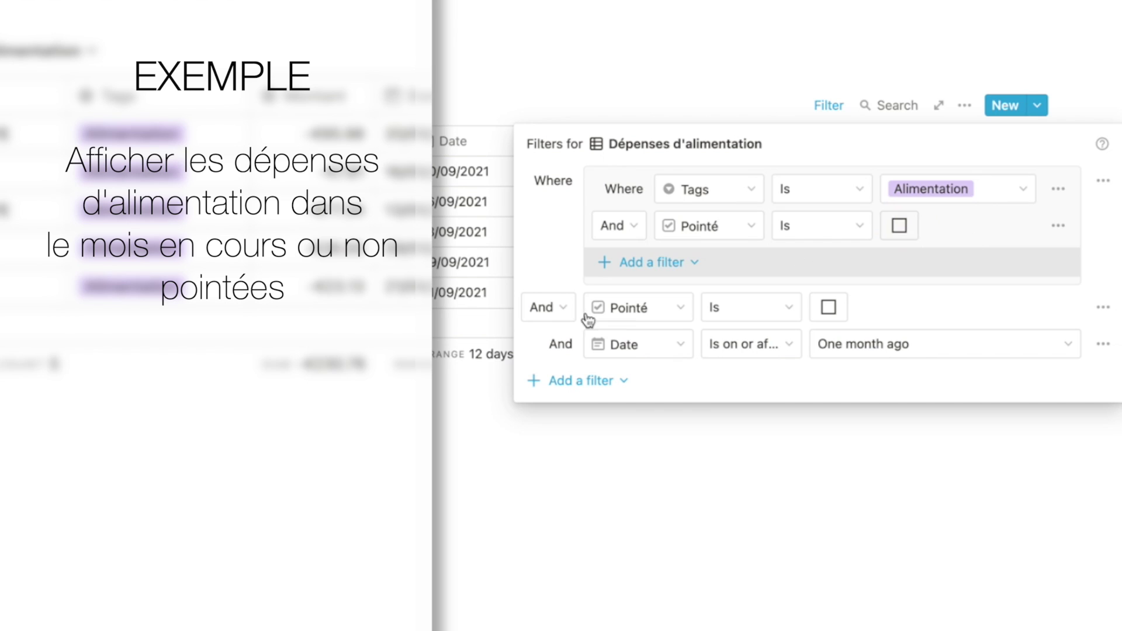
Set the operator between the outer filters to Or and turn the standalone Pointé filter into a second group
{"action": "left_click", "coordinate": [549, 308]}
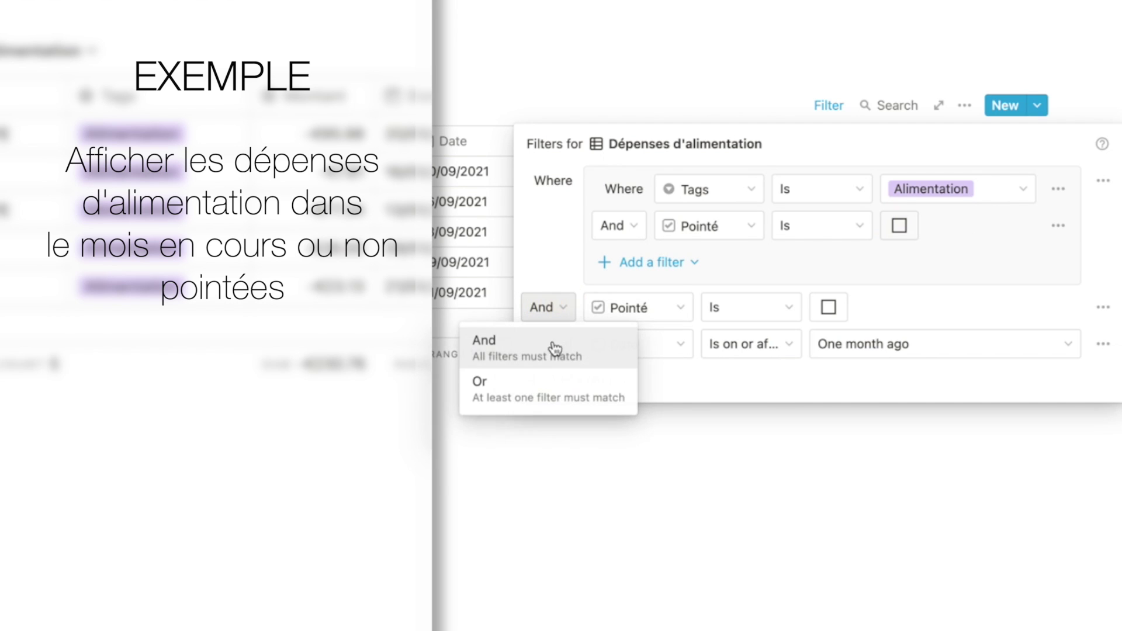
{"action": "left_click", "coordinate": [521, 390]}
{"action": "left_click", "coordinate": [1104, 310]}
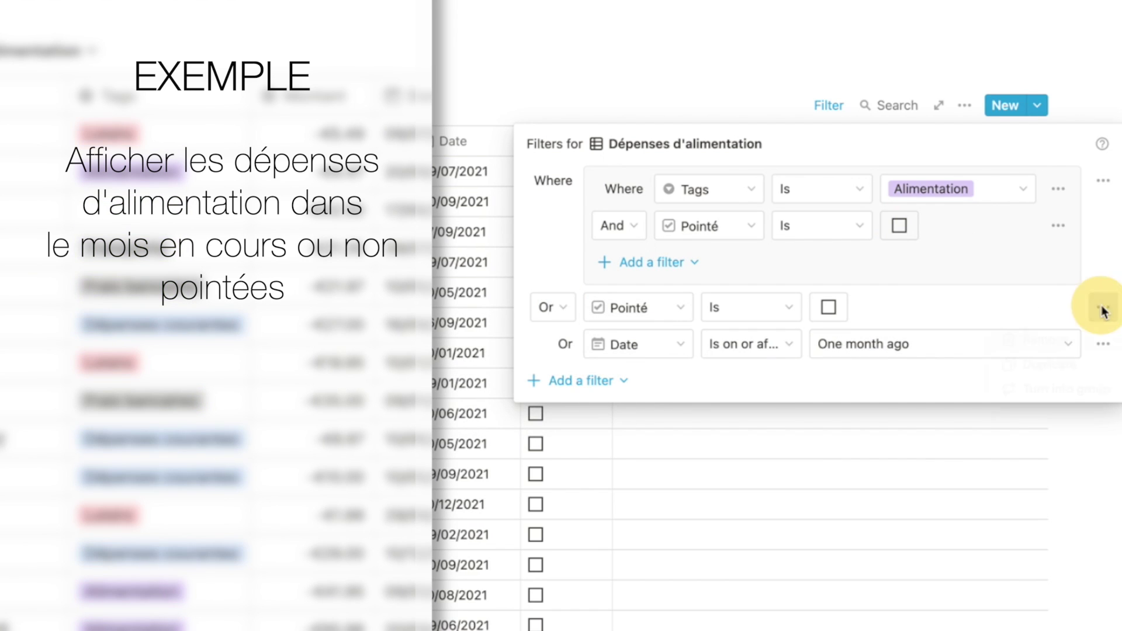
{"action": "left_click", "coordinate": [1064, 392]}
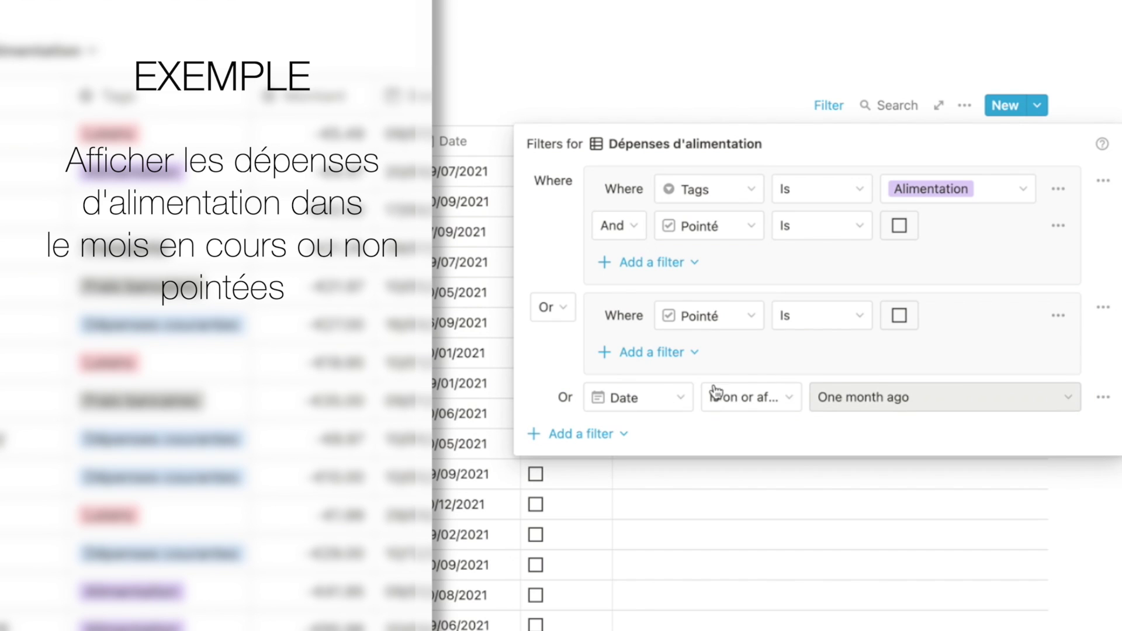
Remove the standalone Date filter and change the second group's condition to Tags Is Alimentation
{"action": "left_click", "coordinate": [1104, 397]}
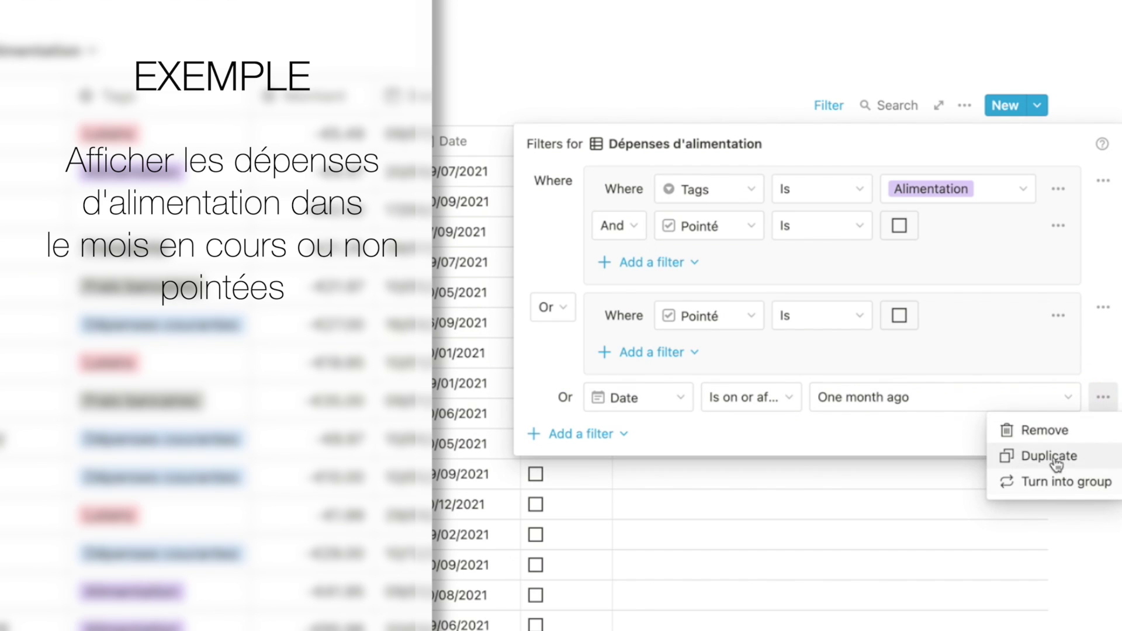
{"action": "left_click", "coordinate": [1055, 432]}
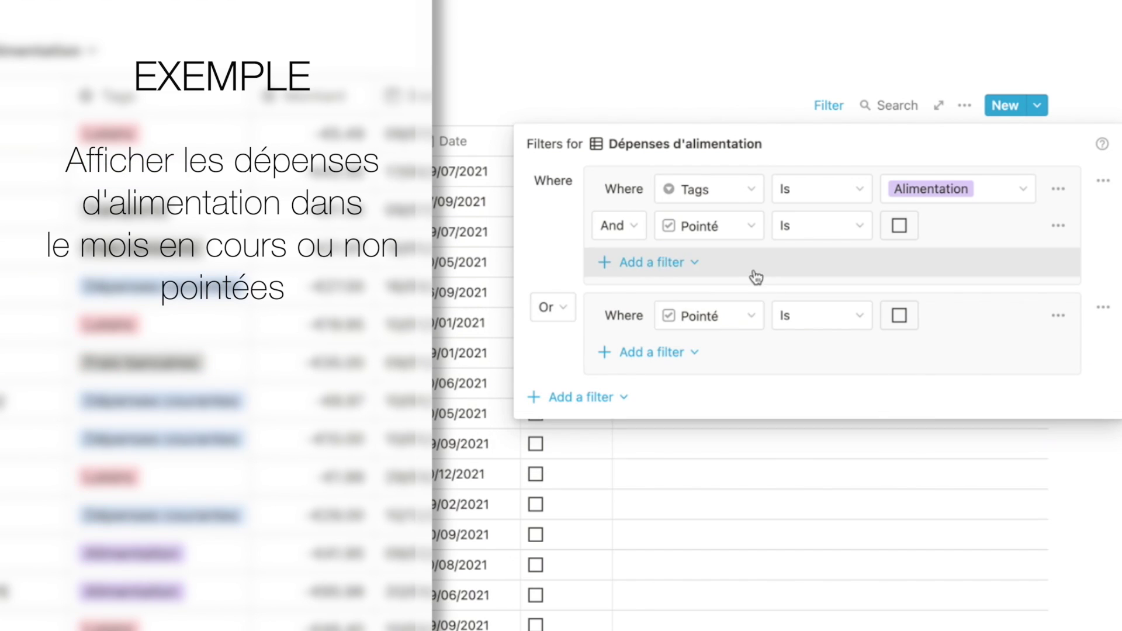
{"action": "left_click", "coordinate": [743, 317]}
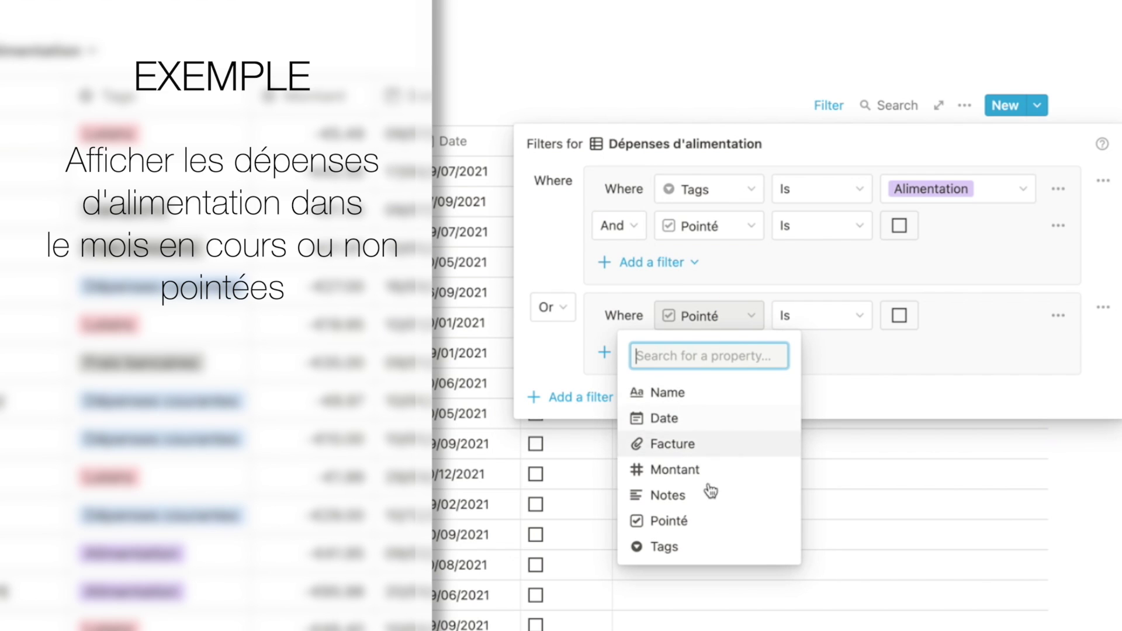
{"action": "left_click", "coordinate": [684, 546]}
{"action": "left_click", "coordinate": [930, 326]}
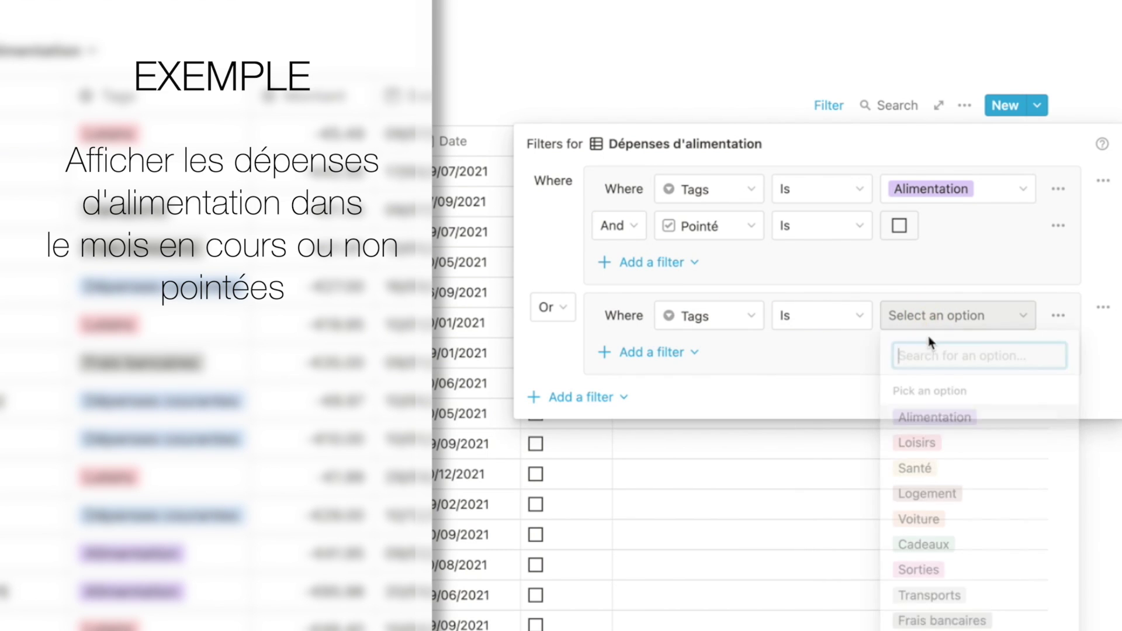
{"action": "left_click", "coordinate": [935, 419]}
Add a Date filter to the second group, combined with And, set to Is on or after One month ago, and close the filters
{"action": "left_click", "coordinate": [669, 353]}
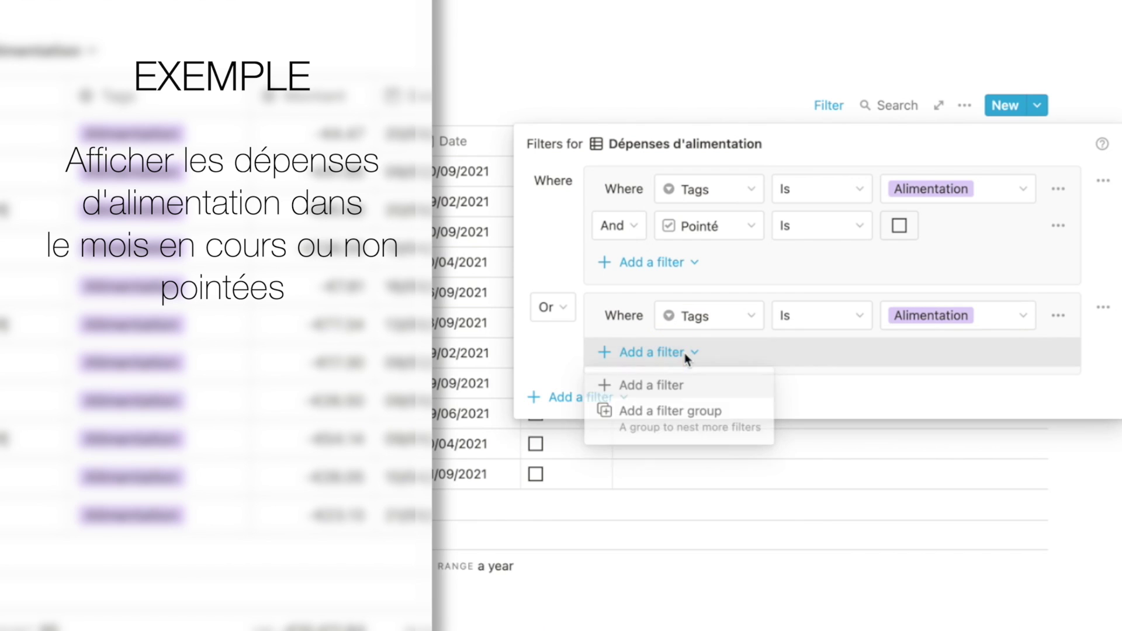
{"action": "left_click", "coordinate": [668, 353]}
{"action": "left_click", "coordinate": [667, 351]}
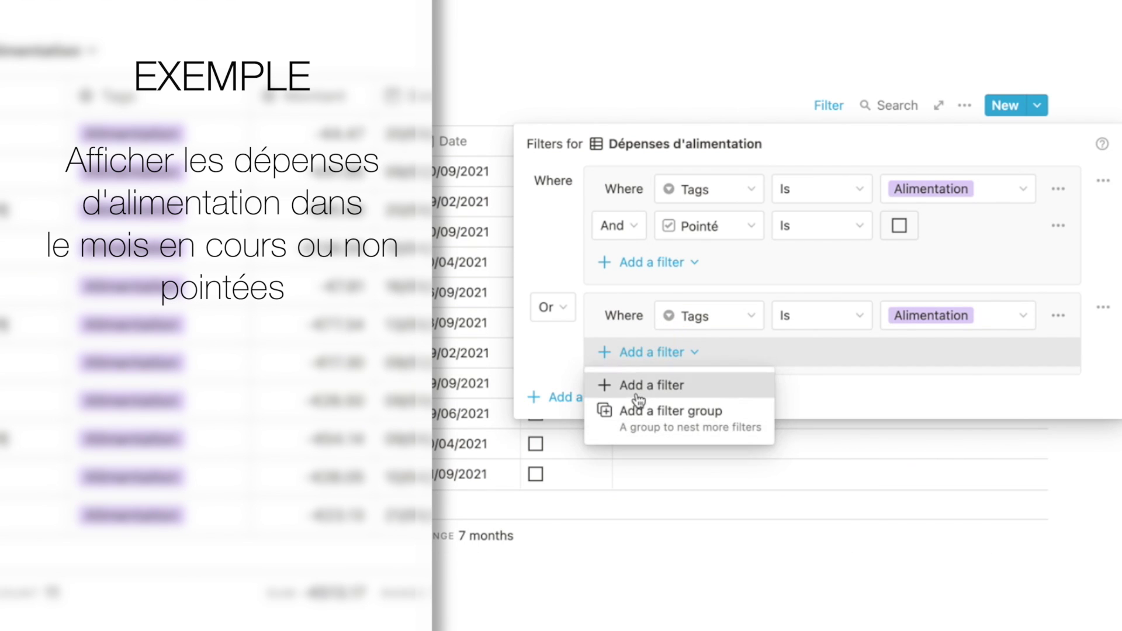
{"action": "left_click", "coordinate": [649, 384]}
{"action": "left_click", "coordinate": [710, 353]}
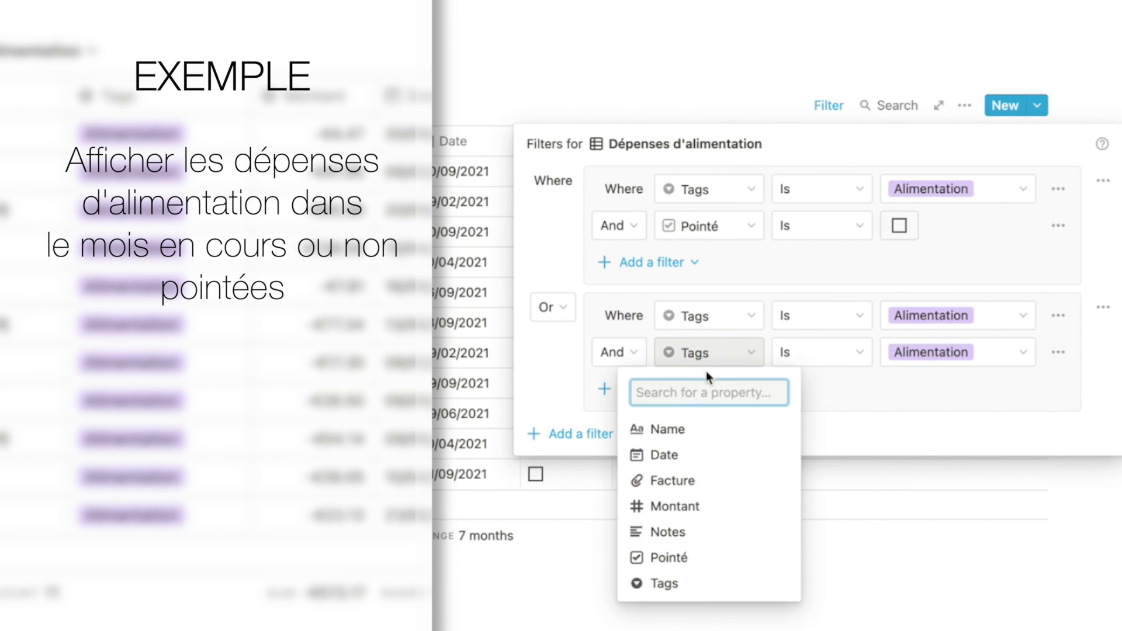
{"action": "left_click", "coordinate": [672, 454]}
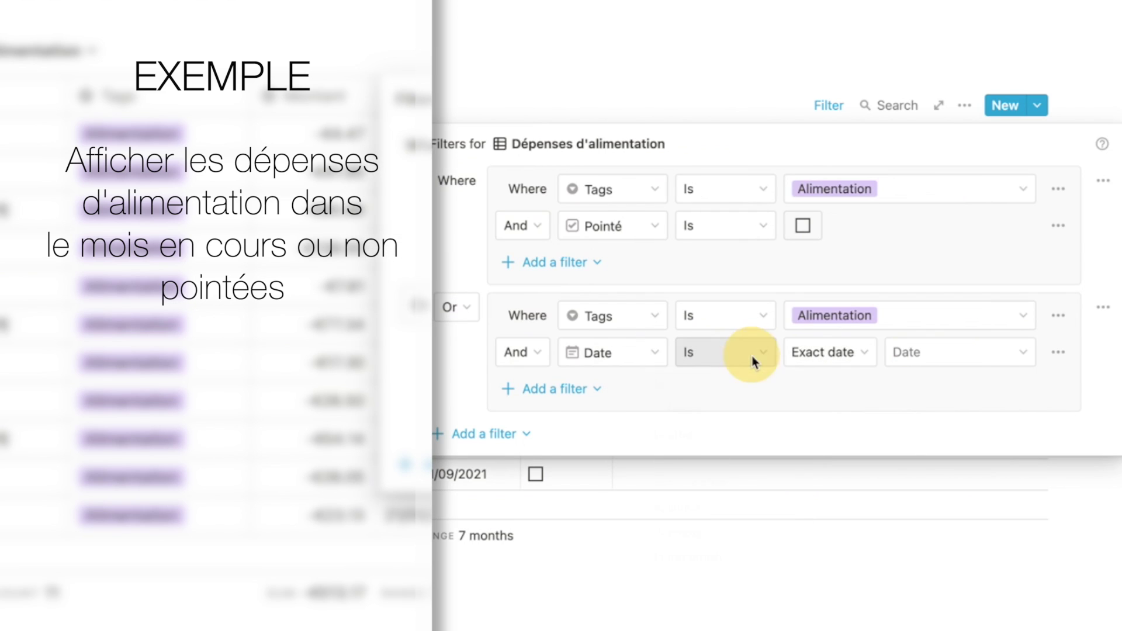
{"action": "left_click", "coordinate": [751, 358]}
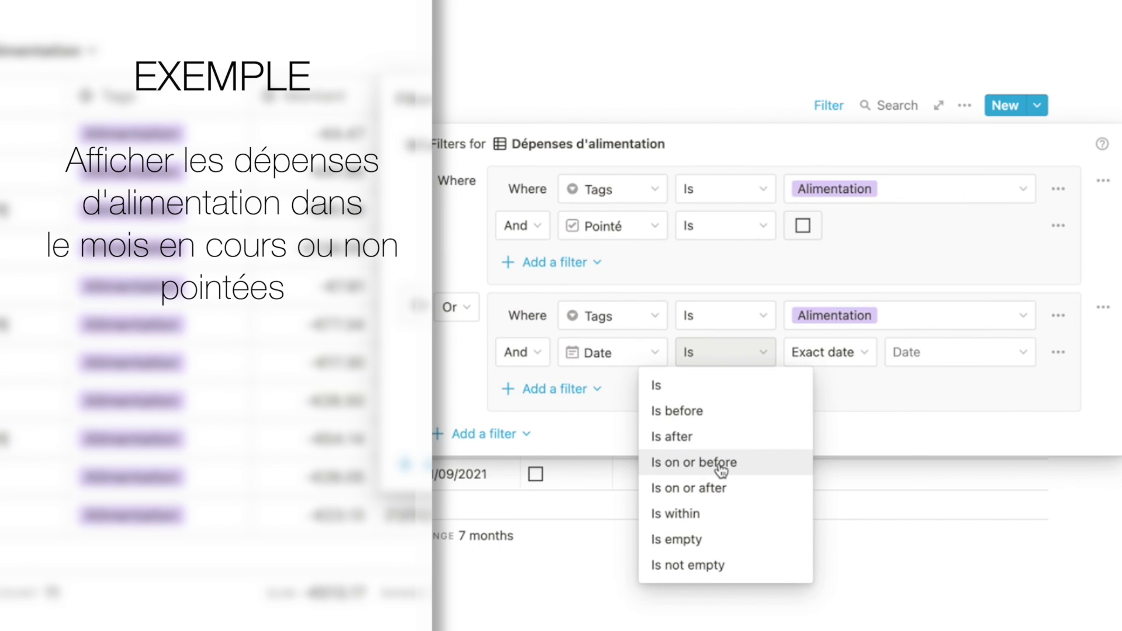
{"action": "left_click", "coordinate": [719, 489]}
{"action": "left_click", "coordinate": [839, 353]}
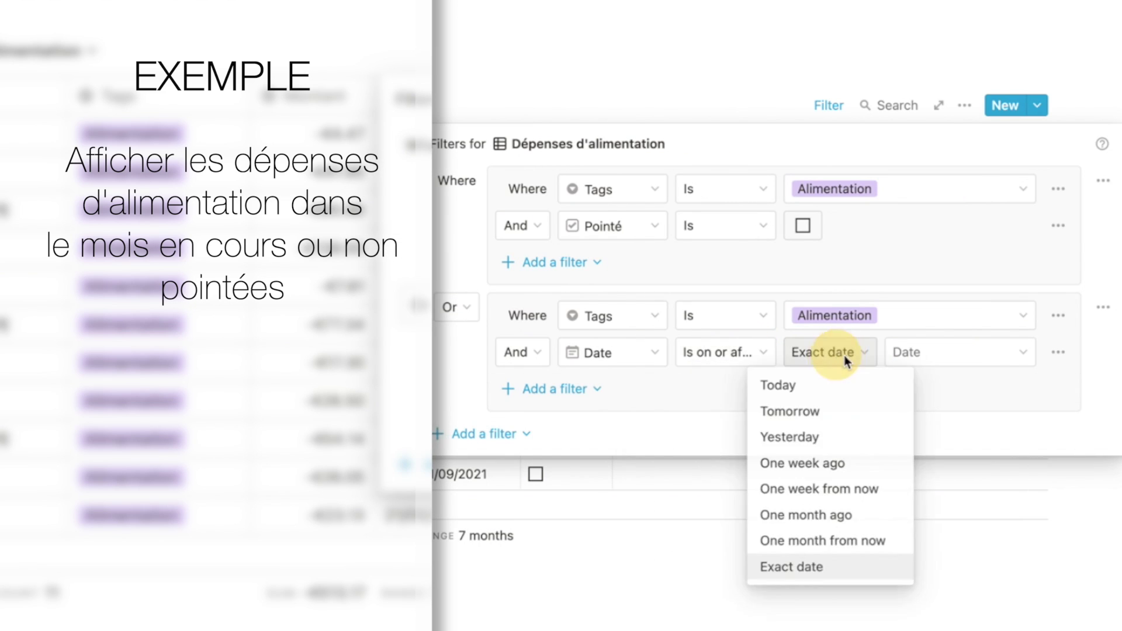
{"action": "left_click", "coordinate": [838, 514]}
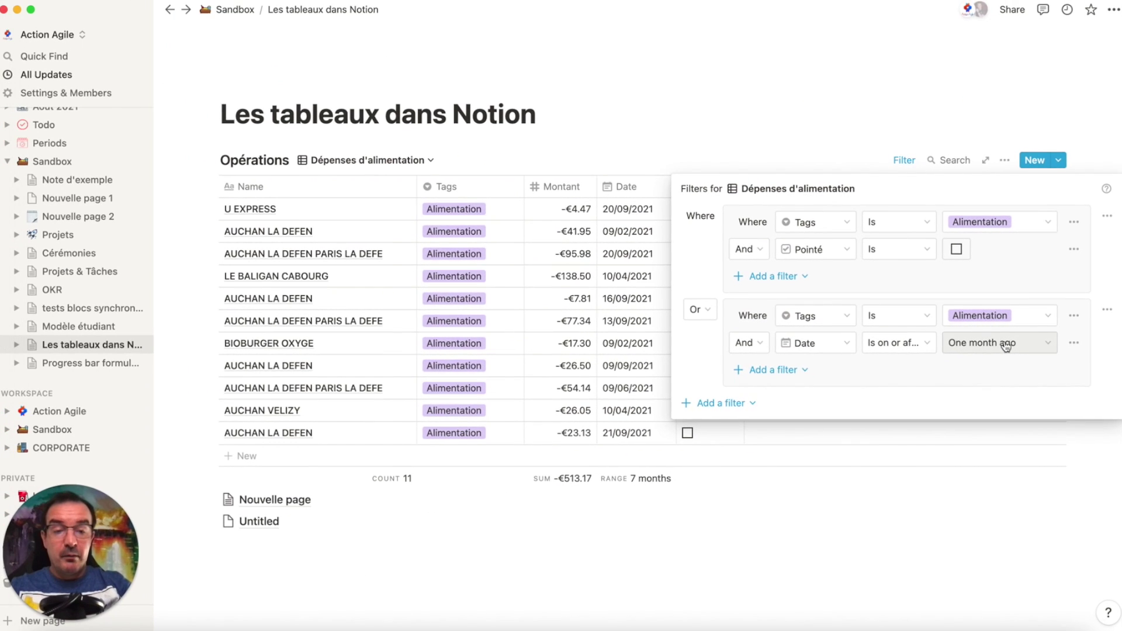
{"action": "left_click", "coordinate": [728, 546]}
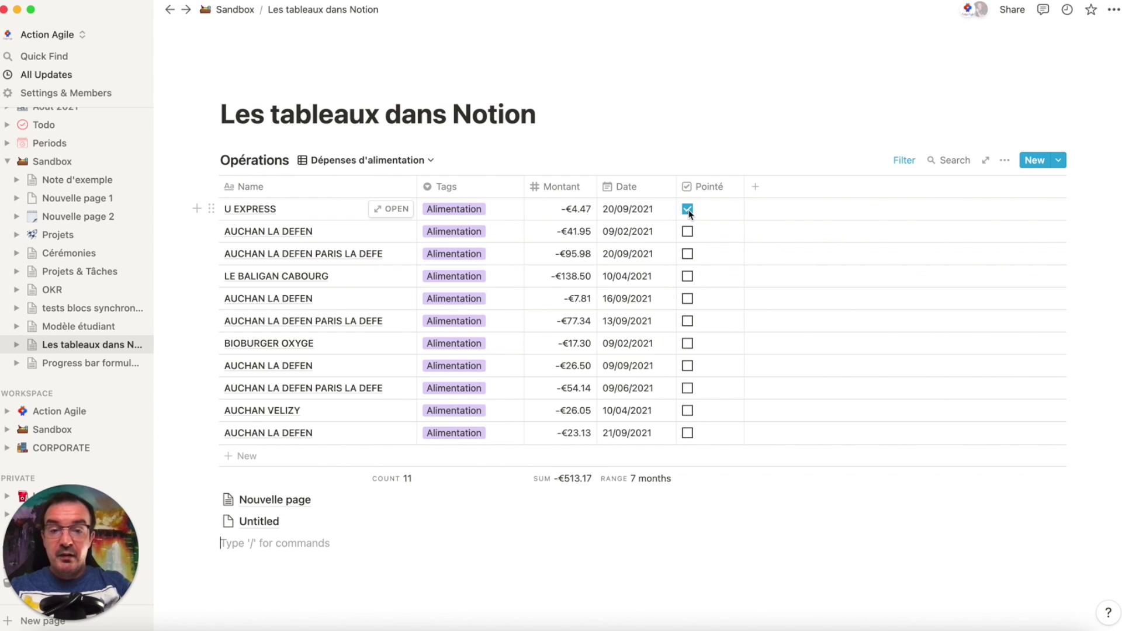
Add a third outer filter, combined with Or, requiring Name to contain AUCHAN, and close the filters
{"action": "left_click", "coordinate": [908, 162]}
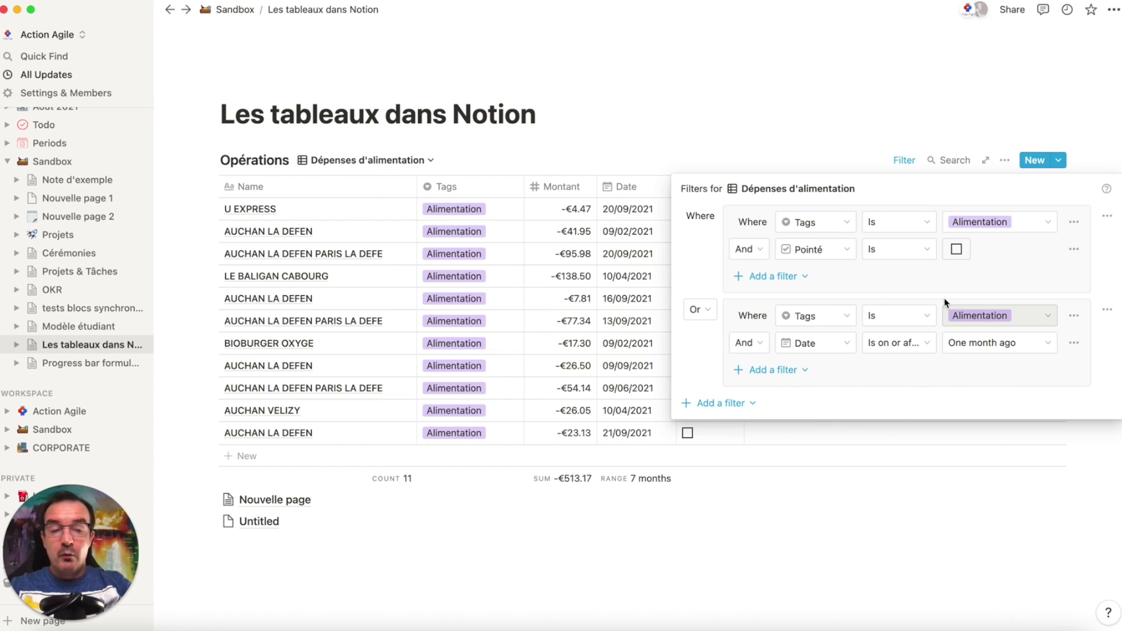
{"action": "left_click", "coordinate": [688, 137]}
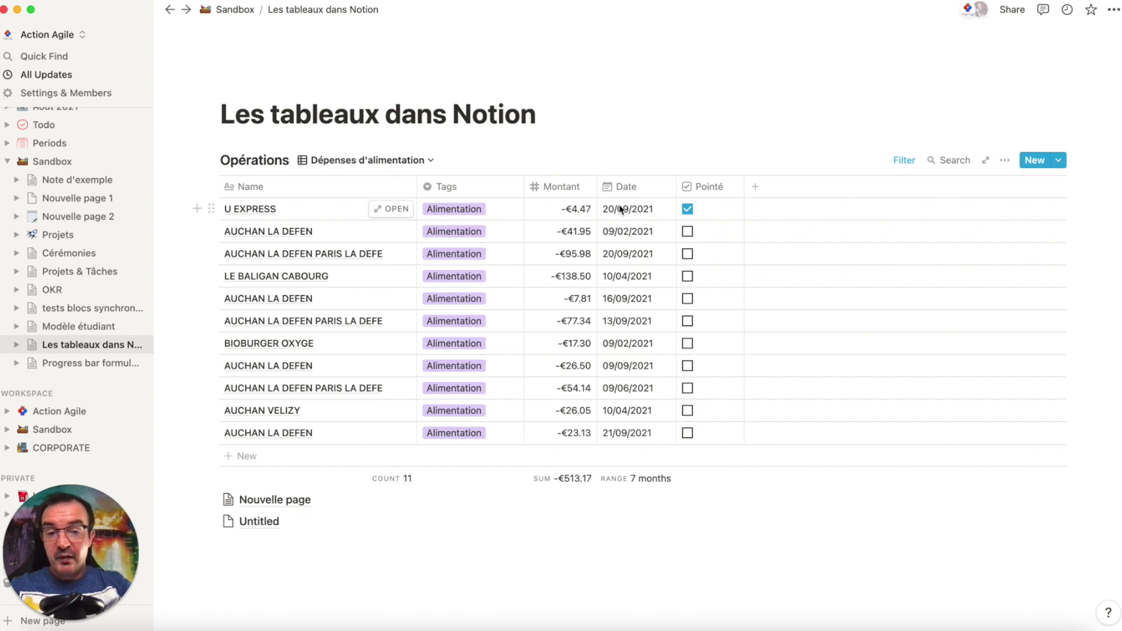
{"action": "left_click", "coordinate": [903, 161]}
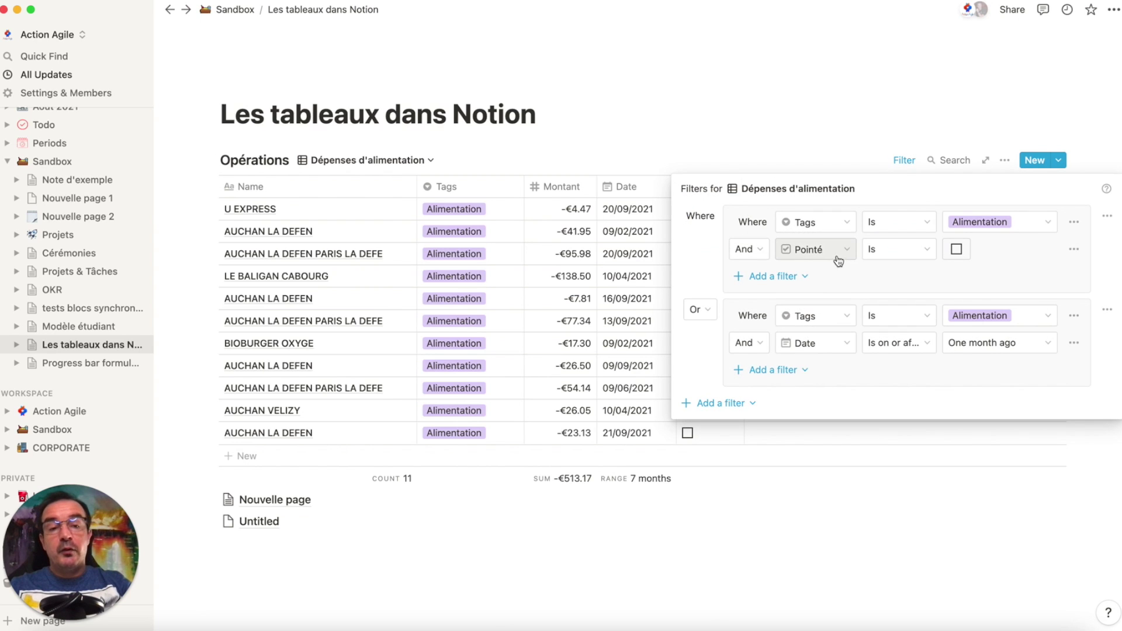
{"action": "left_click", "coordinate": [734, 409]}
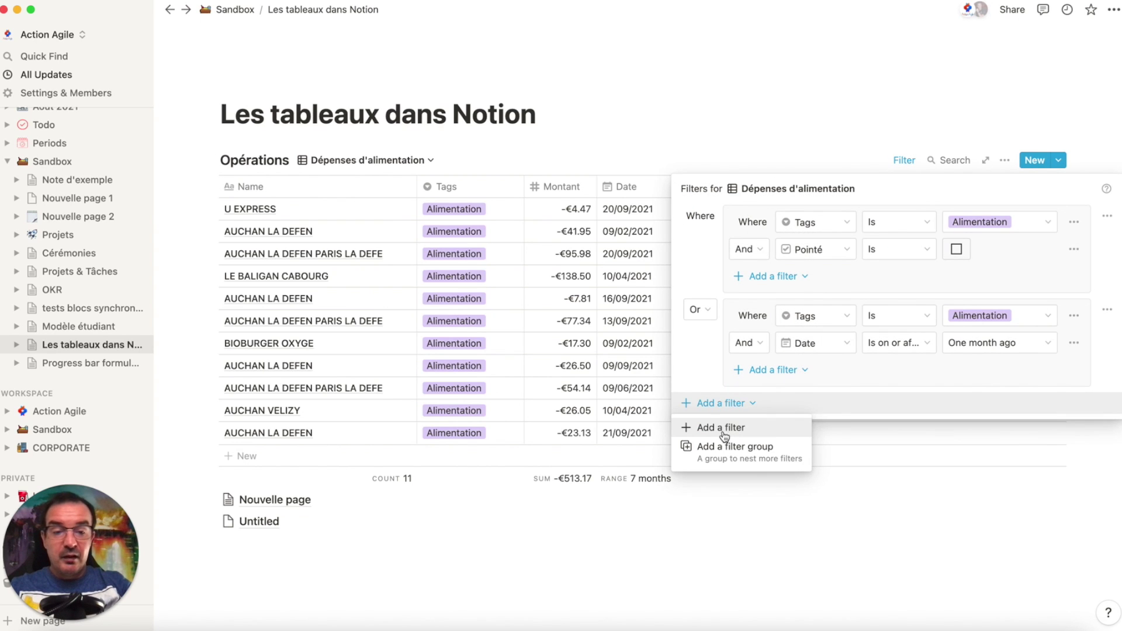
{"action": "left_click", "coordinate": [726, 430]}
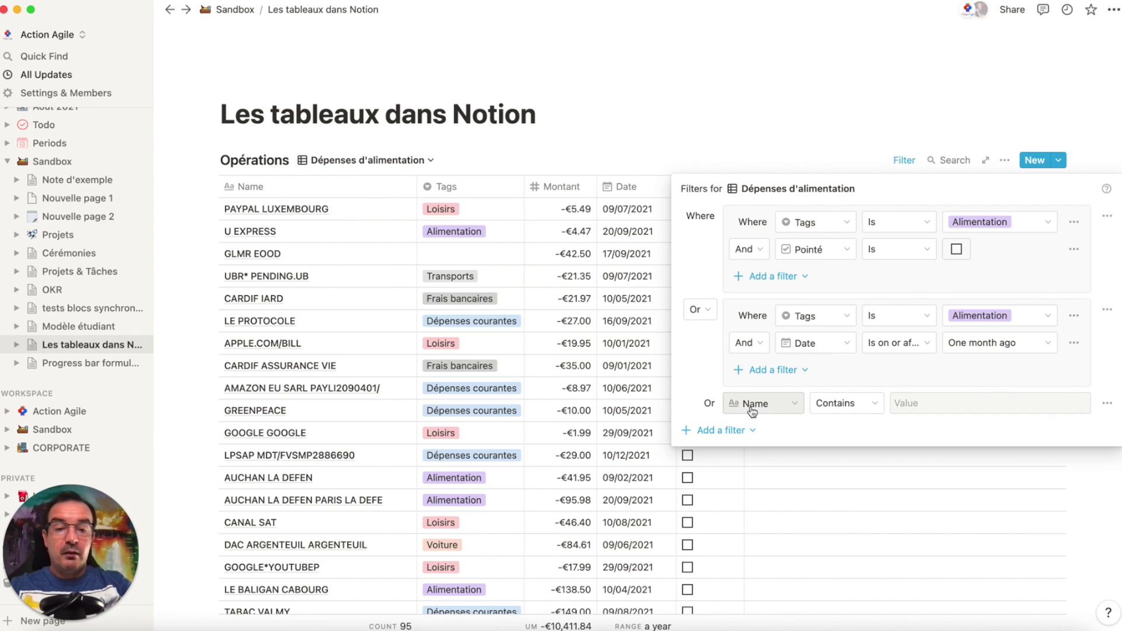
{"action": "left_click", "coordinate": [928, 404]}
{"action": "type", "text": "AUCHAN"}
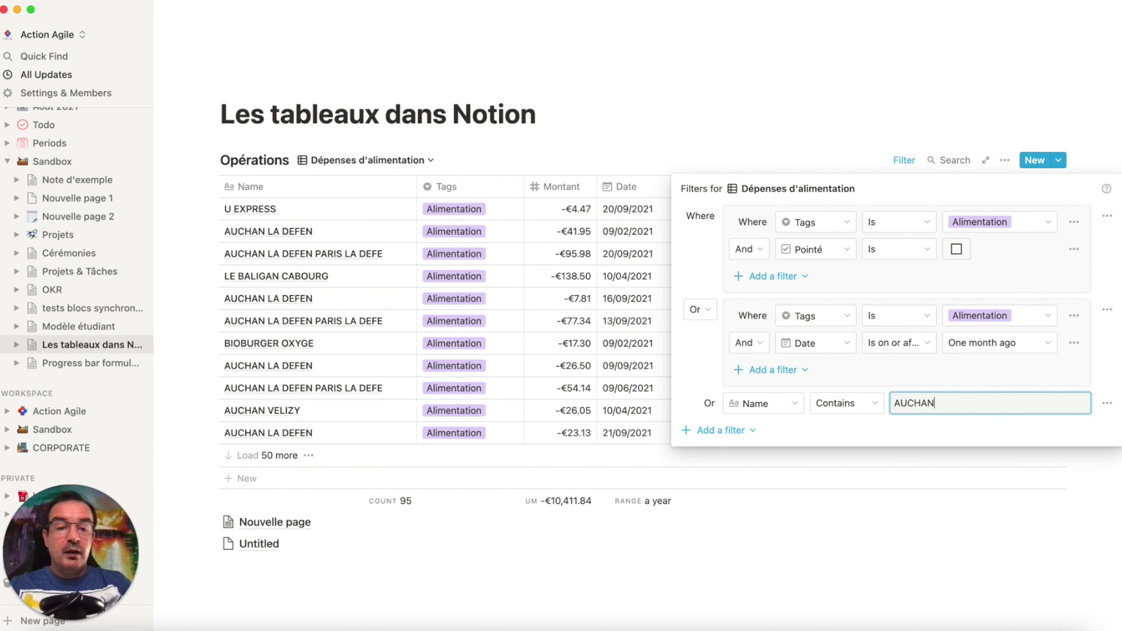
{"action": "left_click", "coordinate": [897, 443]}
{"action": "left_click", "coordinate": [877, 112]}
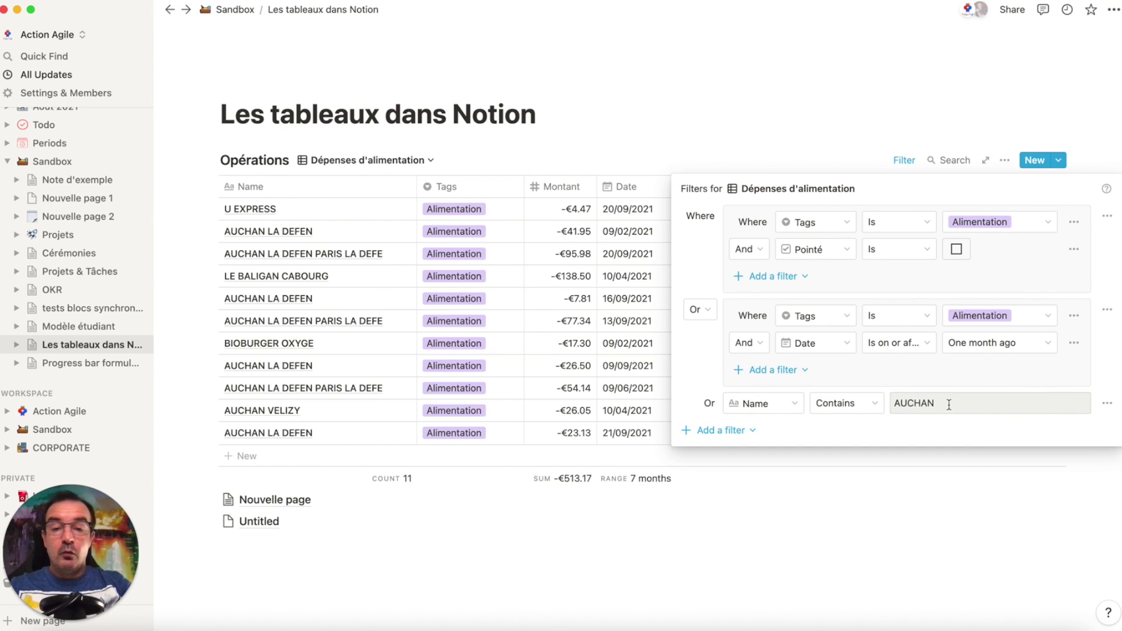
{"action": "left_click", "coordinate": [711, 110]}
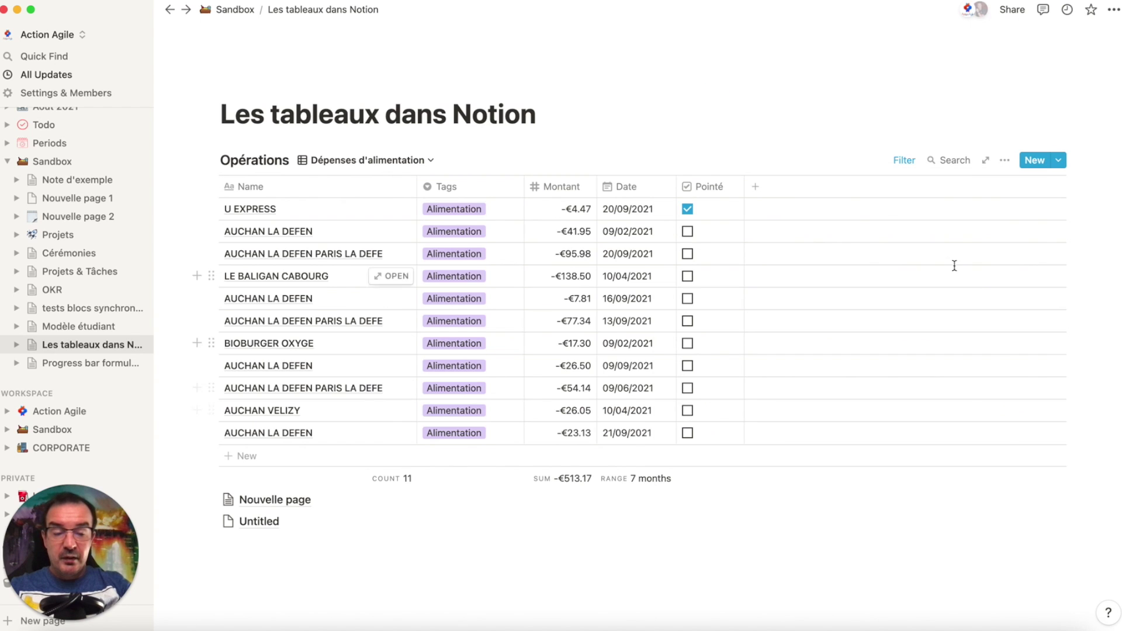
Add a new row named AUCHAN at the end of the table and remove its Alimentation tag
{"action": "left_click", "coordinate": [267, 460]}
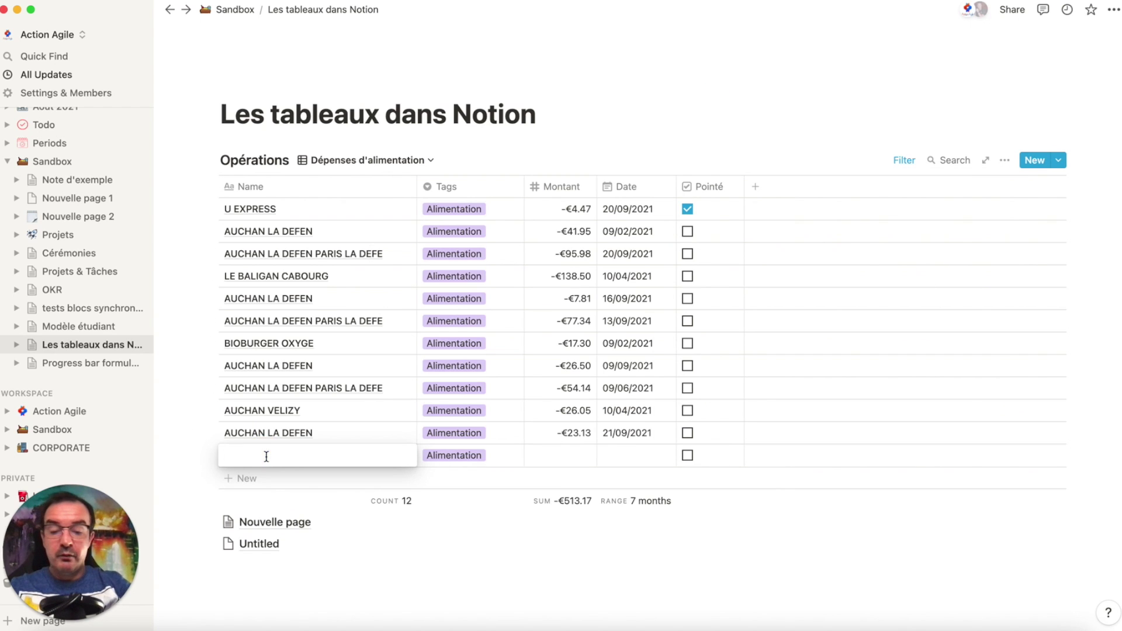
{"action": "type", "text": "AUCHAN"}
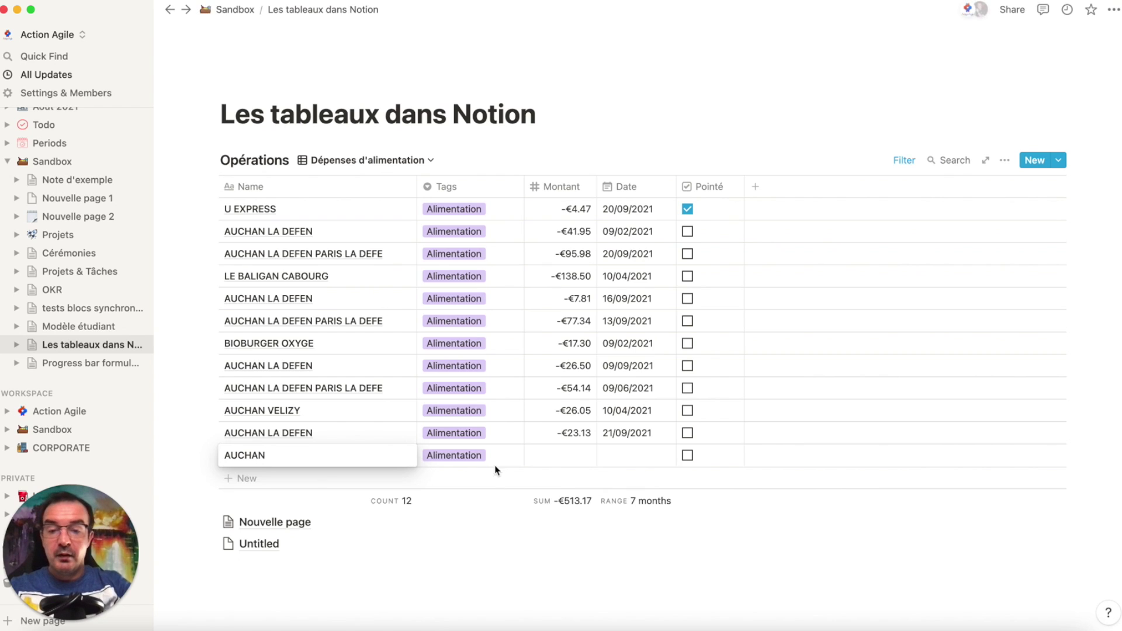
{"action": "left_click", "coordinate": [468, 462]}
{"action": "left_click", "coordinate": [468, 460]}
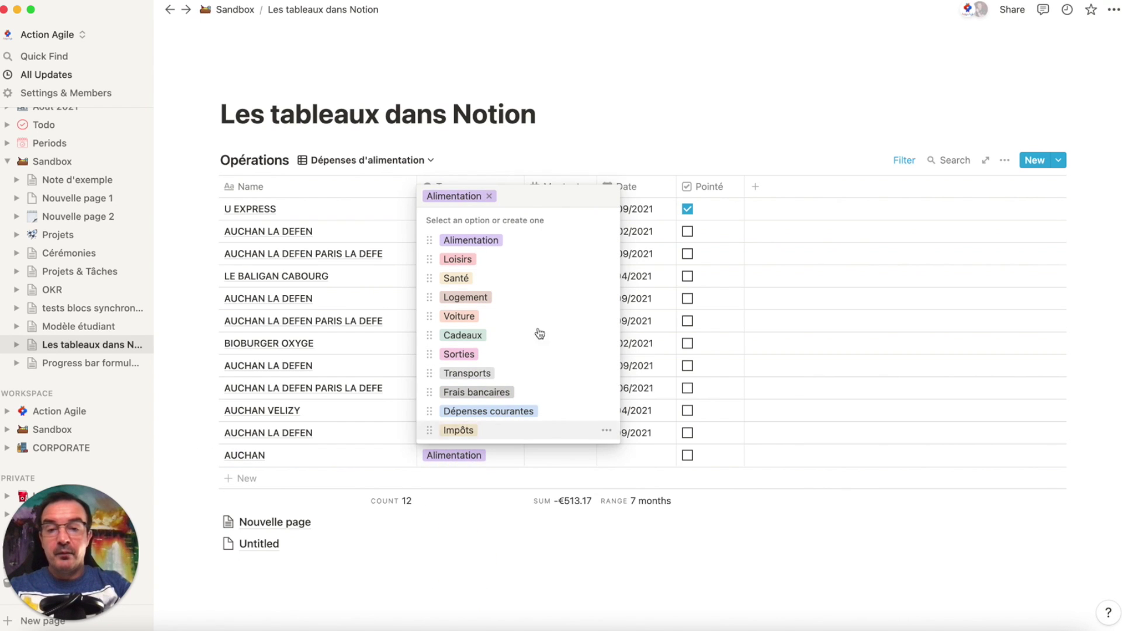
{"action": "left_click", "coordinate": [490, 196]}
{"action": "key", "text": "Escape"}
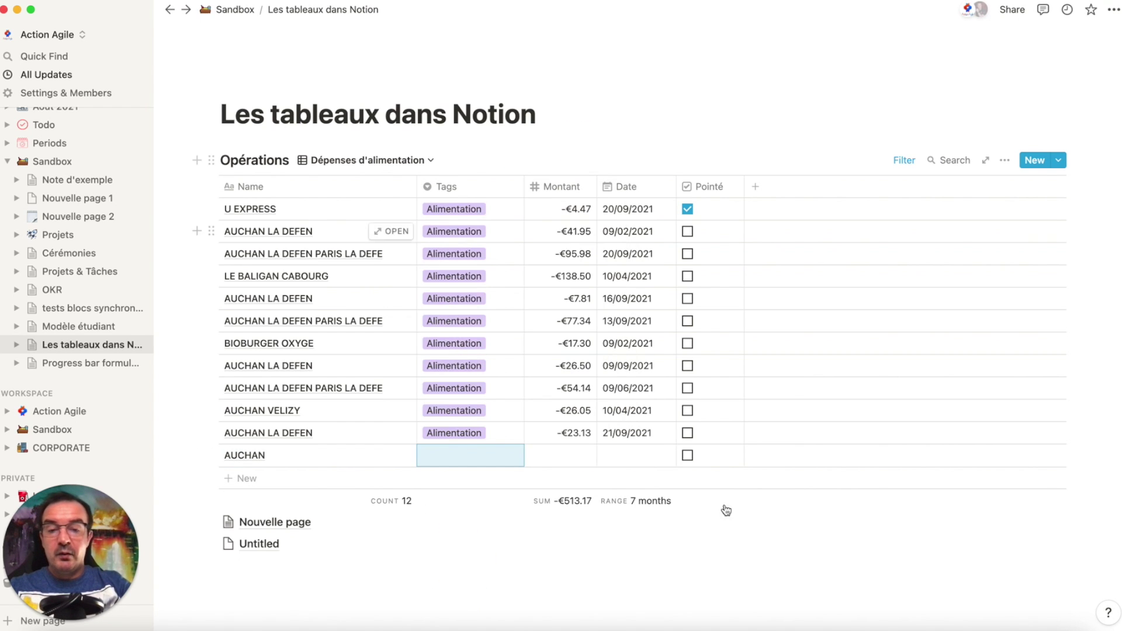
{"action": "left_click", "coordinate": [845, 552]}
{"action": "left_click", "coordinate": [170, 9]}
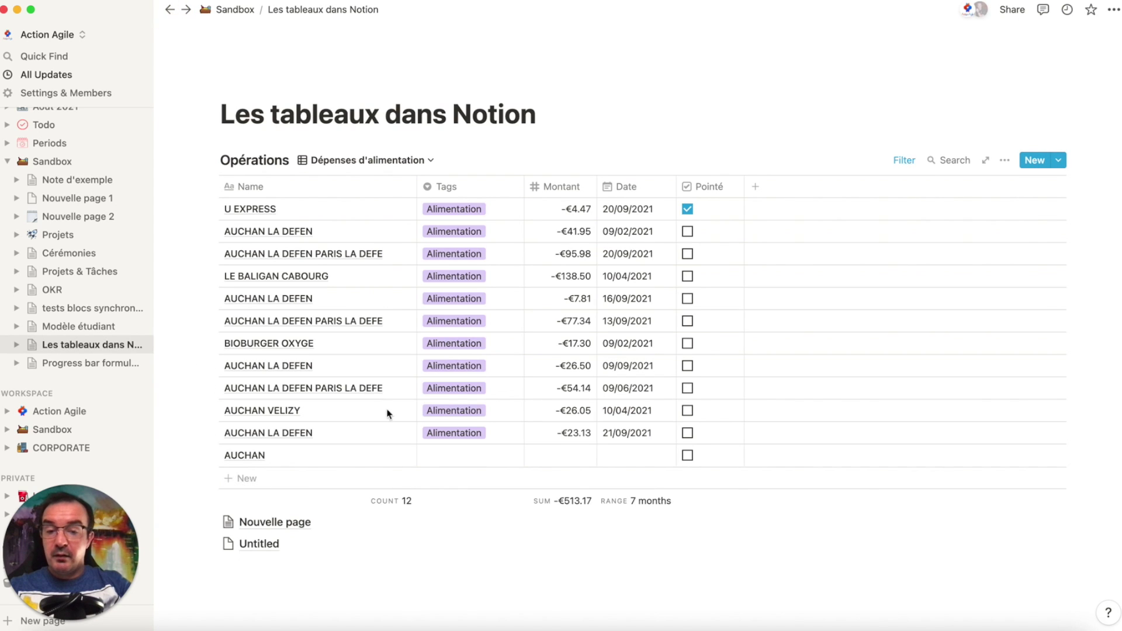
Turn the standalone filter Name Contains AUCHAN into a filter group
{"action": "left_click", "coordinate": [913, 160]}
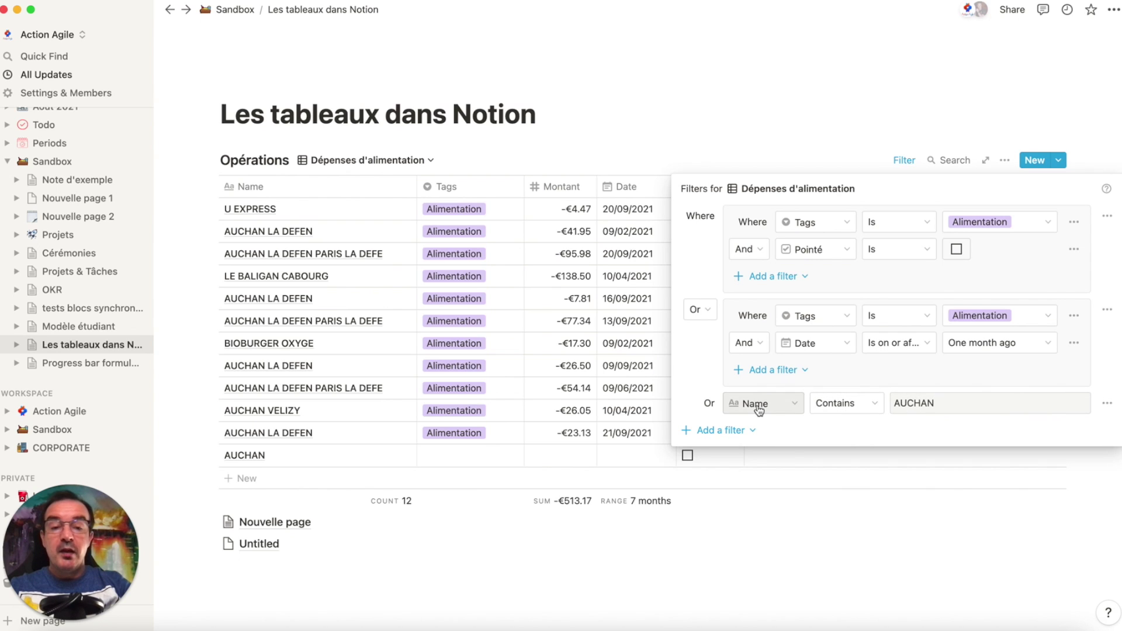
{"action": "left_click", "coordinate": [1107, 404]}
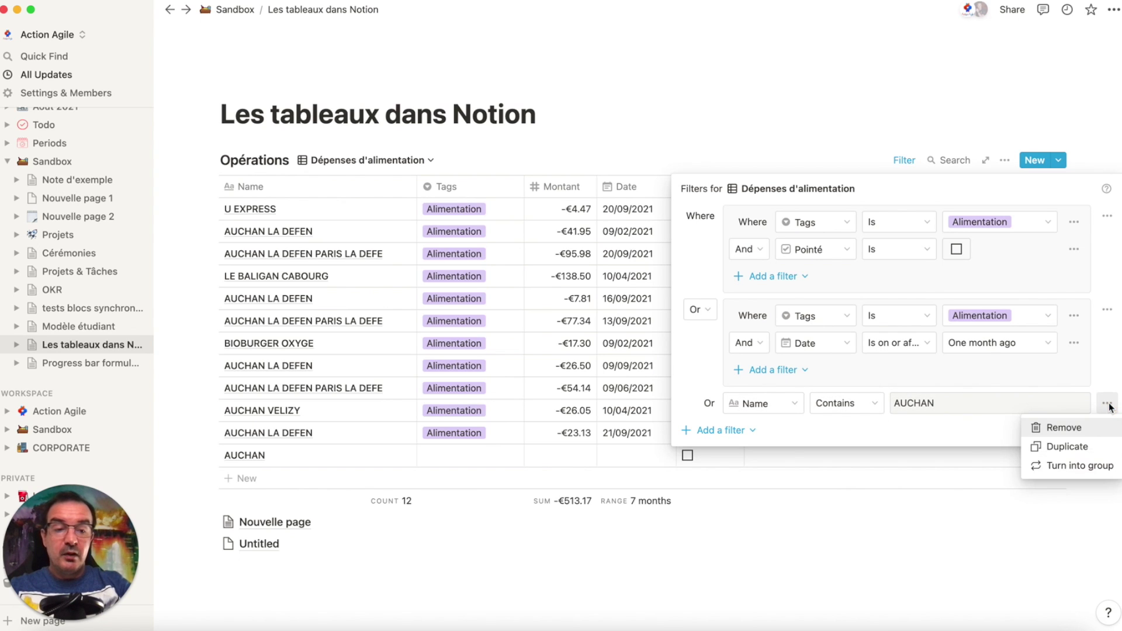
{"action": "left_click", "coordinate": [1092, 465]}
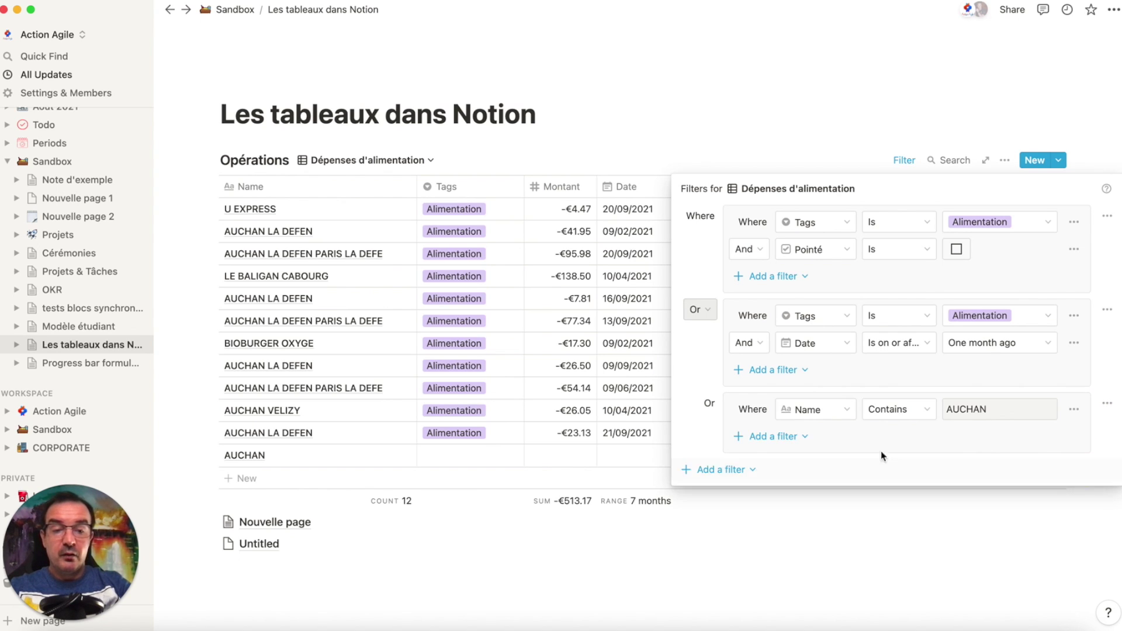
Add the And filter Tags Is Alimentation to the AUCHAN group and add a nested filter group inside the first group
{"action": "left_click", "coordinate": [790, 436]}
{"action": "left_click", "coordinate": [783, 461]}
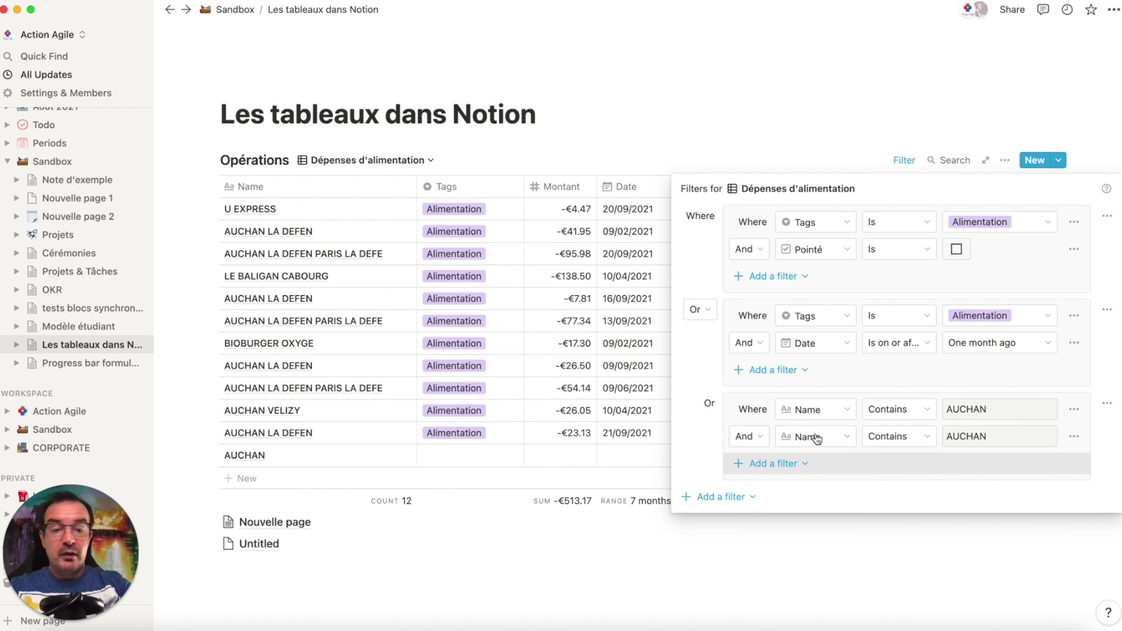
{"action": "left_click", "coordinate": [812, 437]}
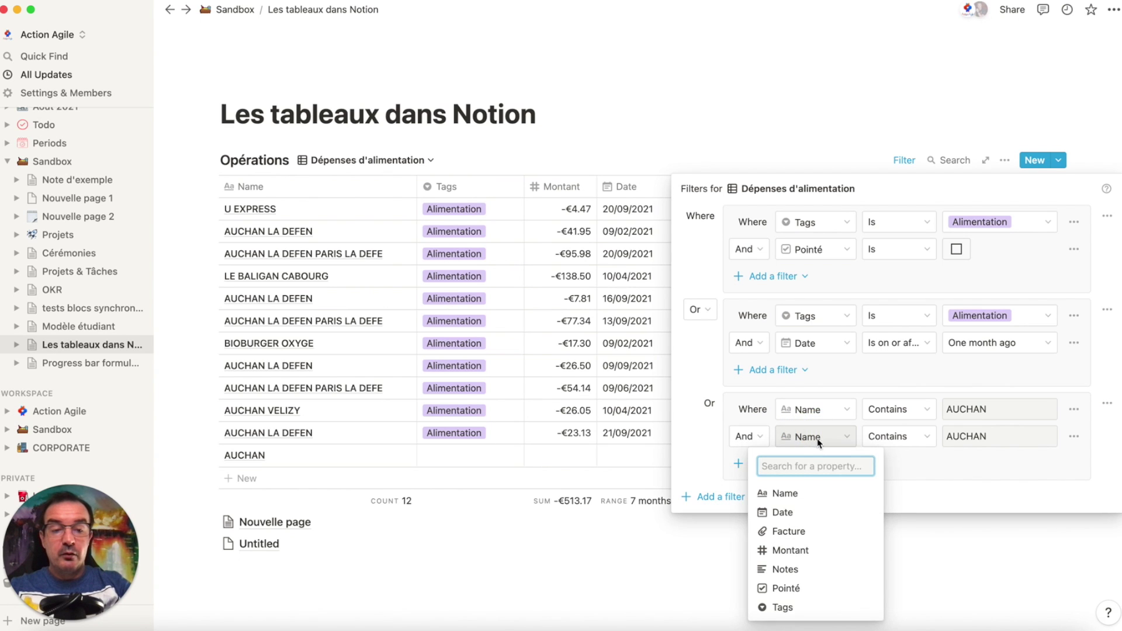
{"action": "left_click", "coordinate": [783, 608]}
{"action": "left_click", "coordinate": [989, 438]}
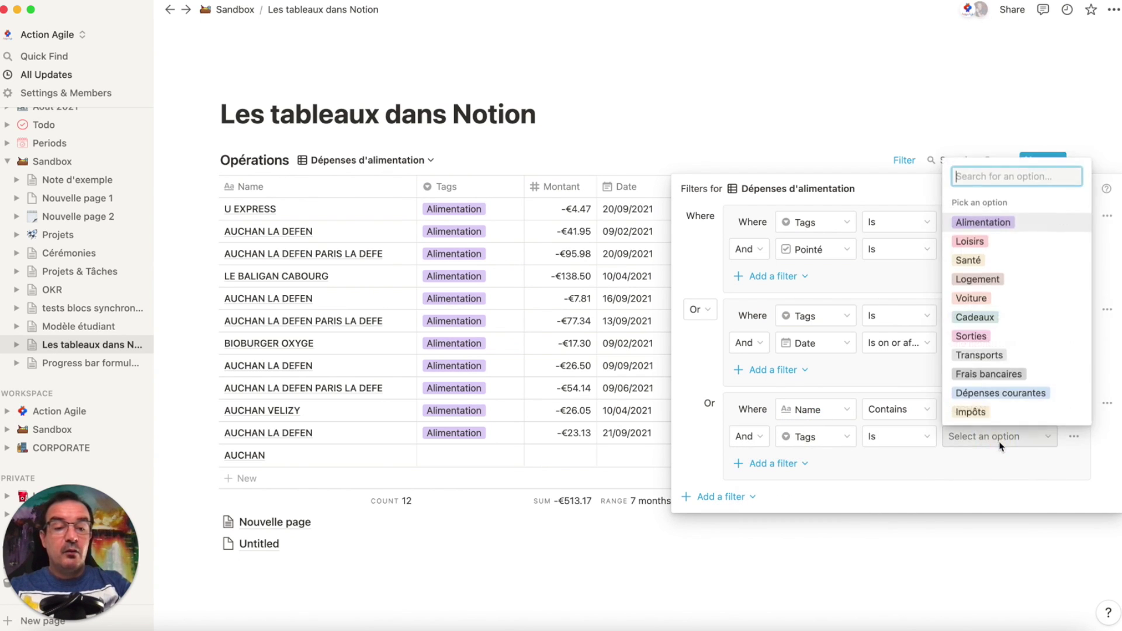
{"action": "left_click", "coordinate": [995, 223]}
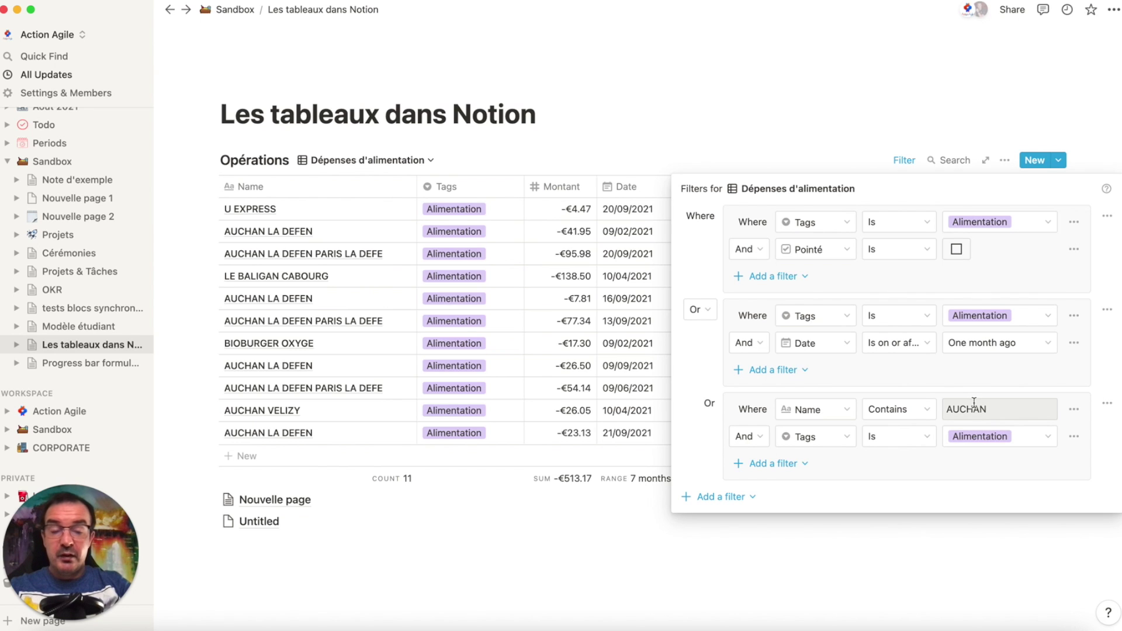
{"action": "left_click", "coordinate": [803, 278]}
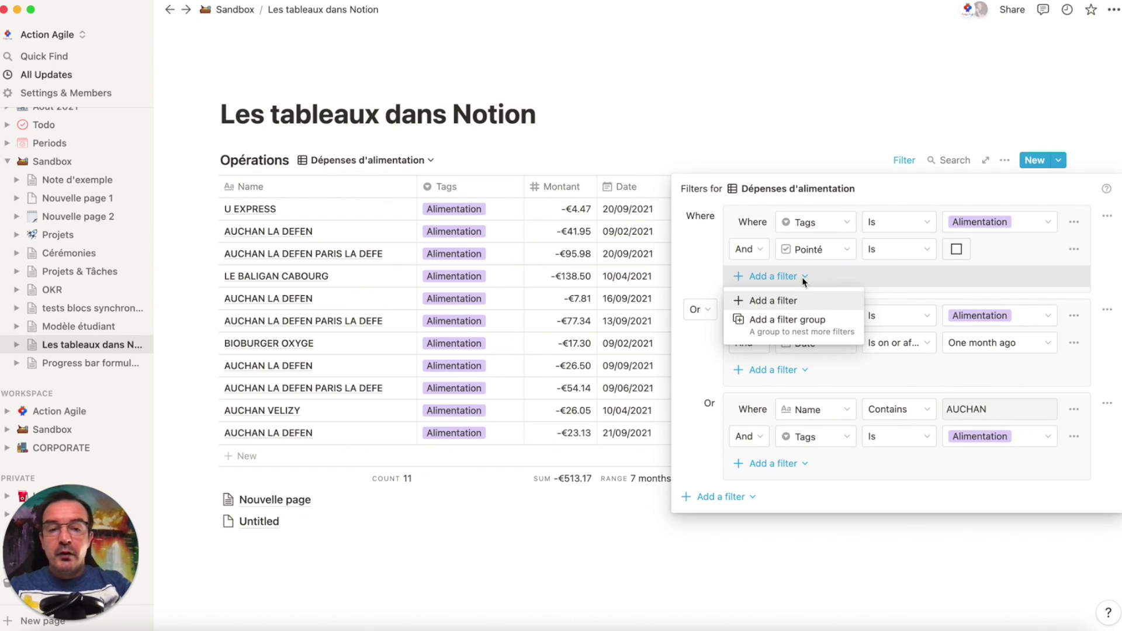
{"action": "left_click", "coordinate": [803, 319]}
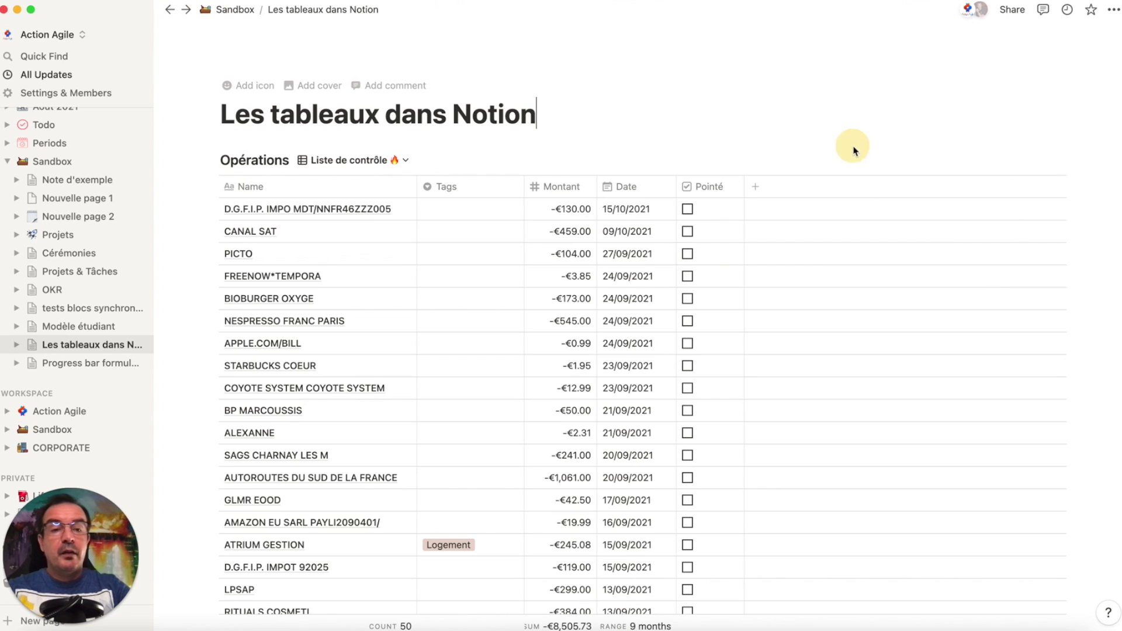
Review the two filter groups of the Liste de contrôle view and close the filters
{"action": "mouse_move", "coordinate": [937, 198]}
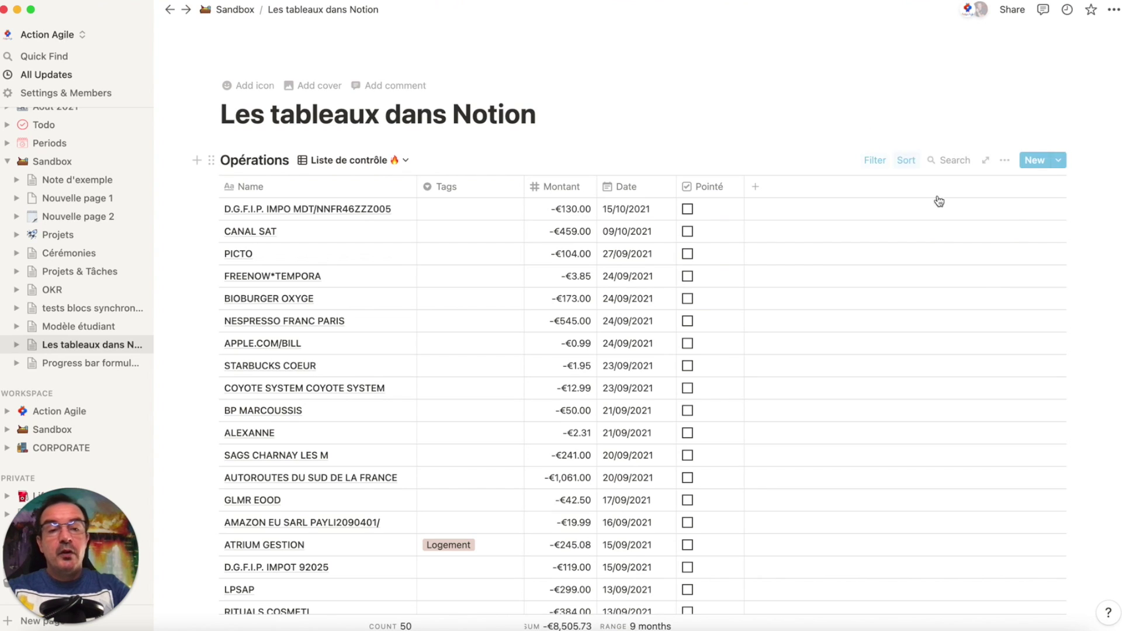
{"action": "left_click", "coordinate": [875, 160]}
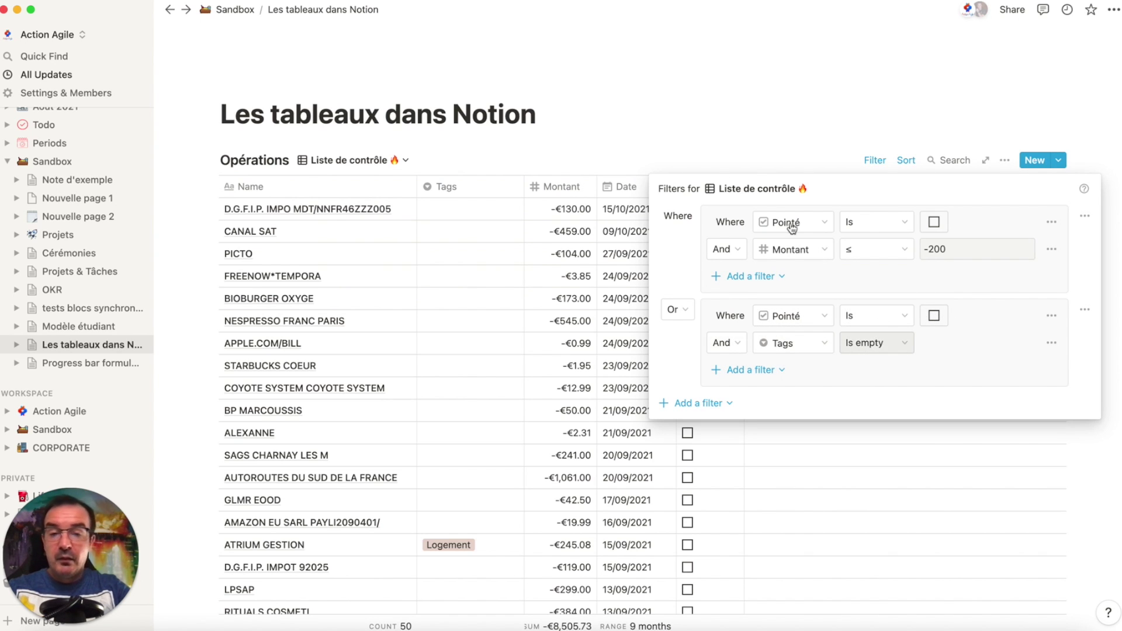
{"action": "left_click", "coordinate": [679, 122]}
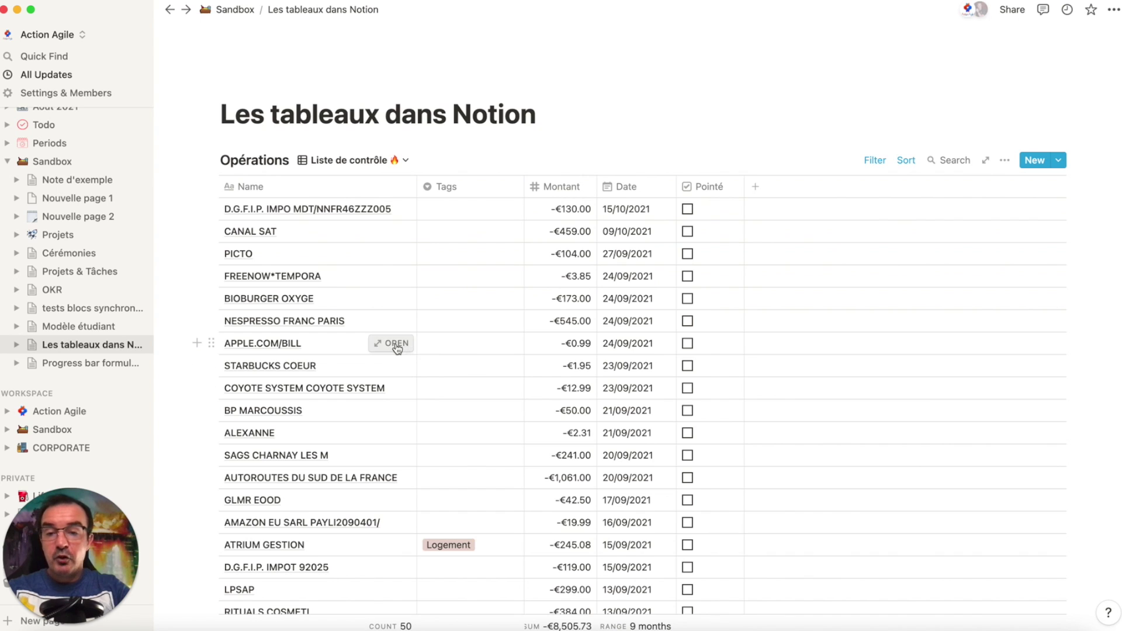
Tag the COYOTE SYSTEM and BP MARCOUSSIS rows as Voiture
{"action": "left_click", "coordinate": [483, 387]}
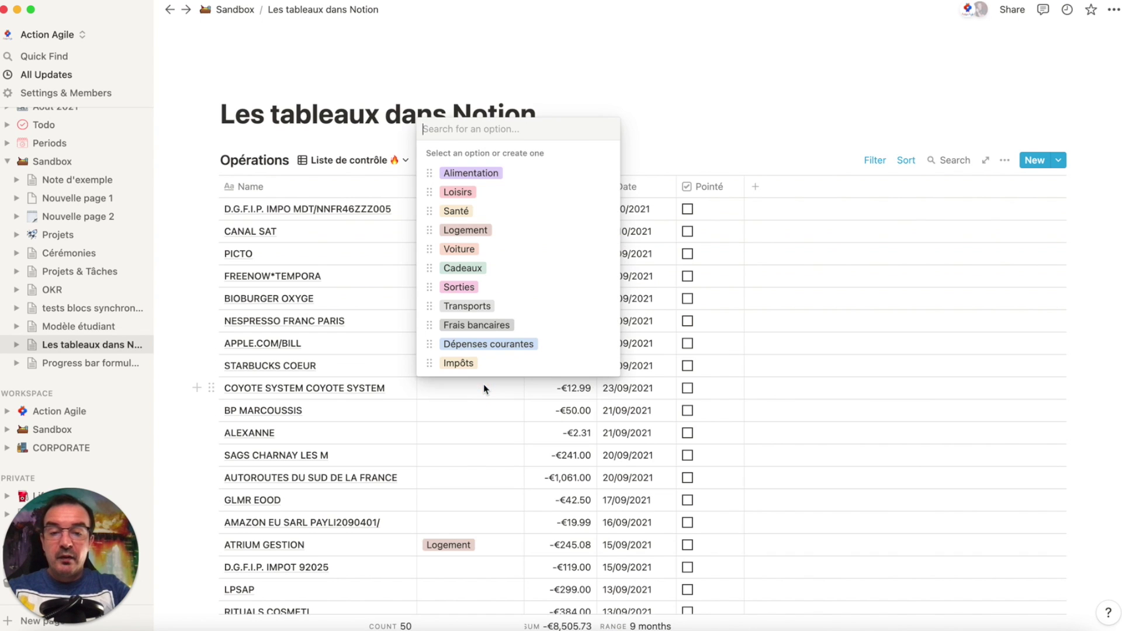
{"action": "left_click", "coordinate": [462, 249]}
{"action": "key", "text": "Escape"}
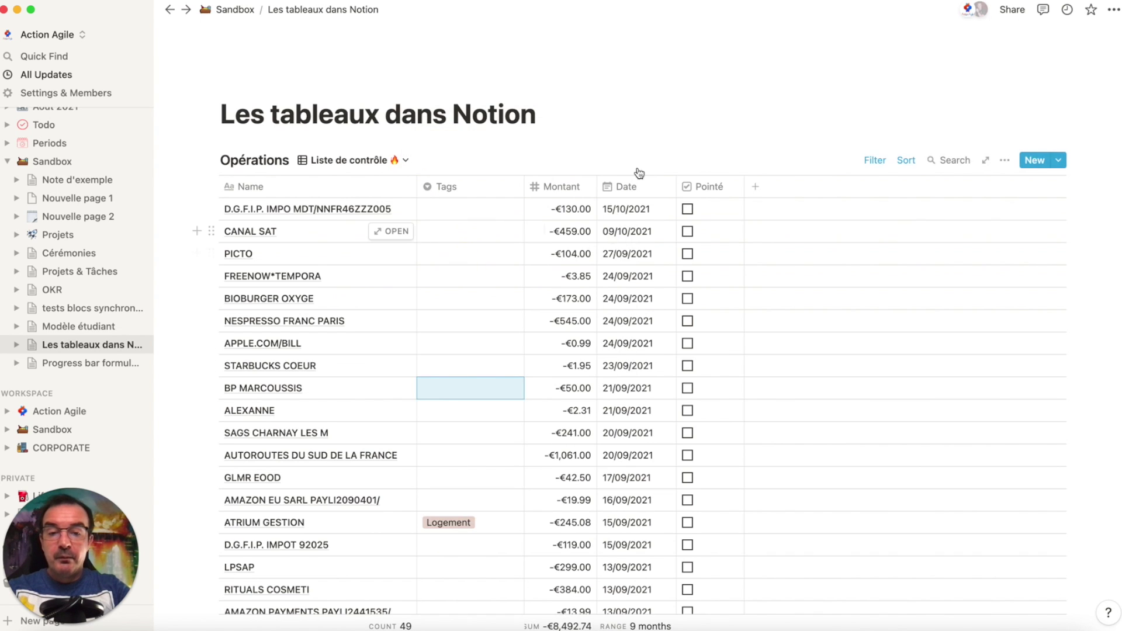
{"action": "left_click", "coordinate": [487, 393]}
{"action": "left_click", "coordinate": [461, 249]}
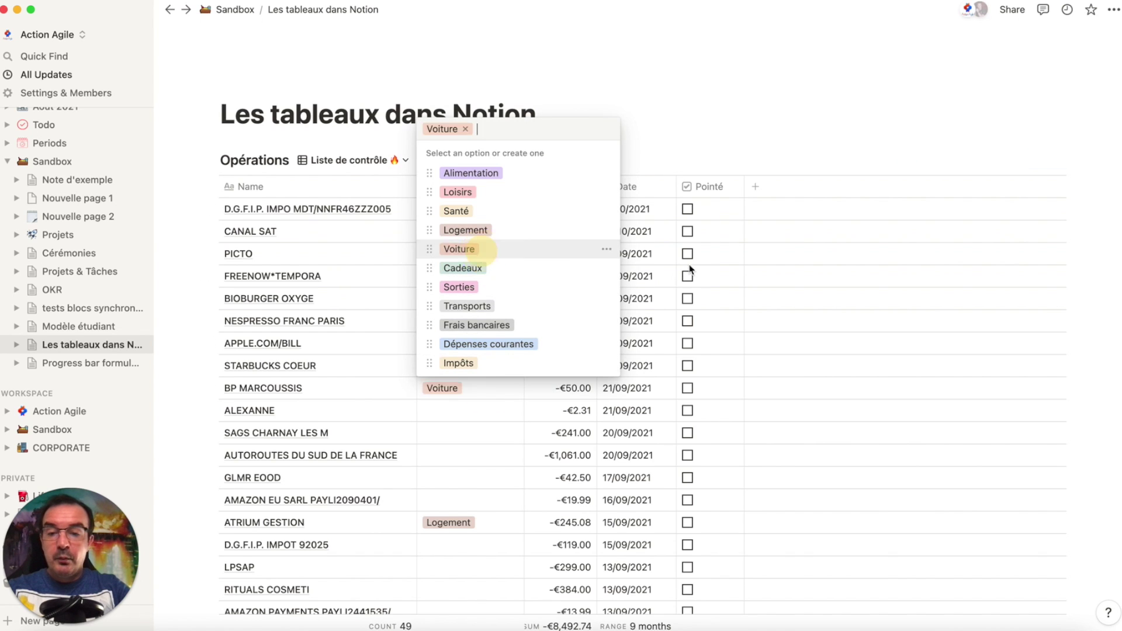
{"action": "key", "text": "Escape"}
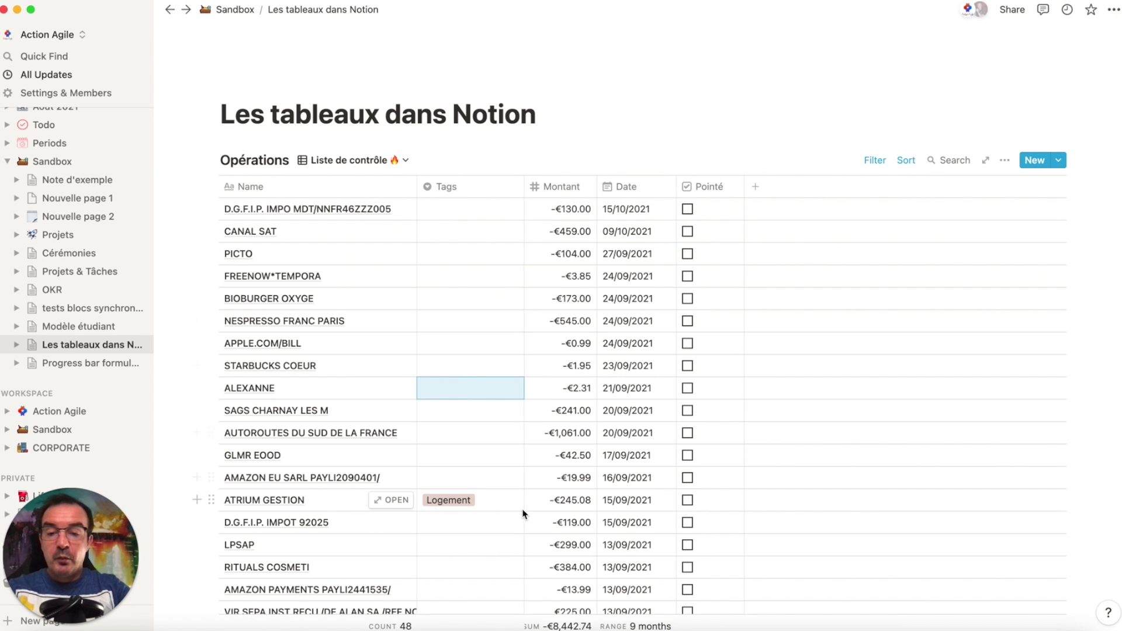
Mark the ATRIUM GESTION row as Pointé and look through the remaining rows of the list
{"action": "scroll", "coordinate": [538, 436], "scroll_direction": "down", "scroll_amount": 4}
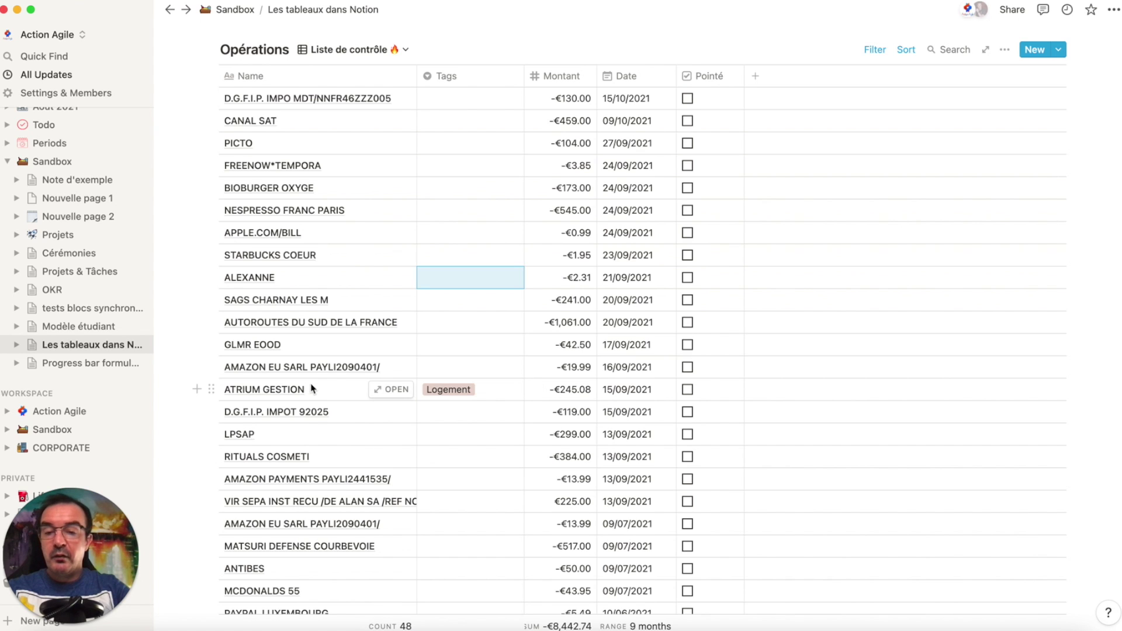
{"action": "left_click", "coordinate": [688, 390]}
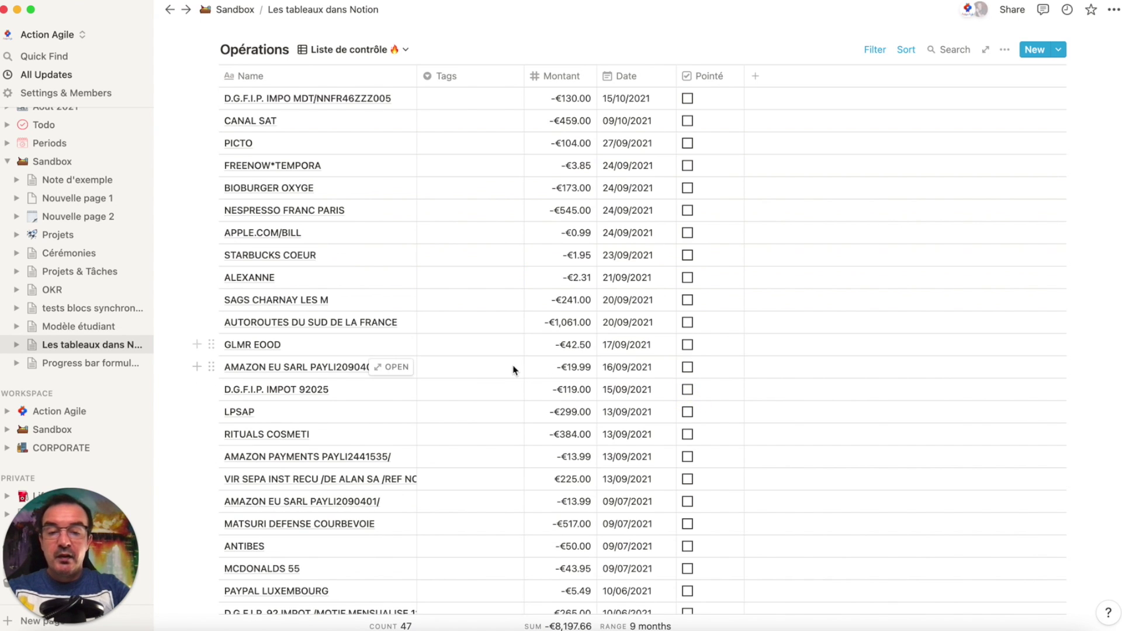
{"action": "scroll", "coordinate": [514, 373], "scroll_direction": "down", "scroll_amount": 10}
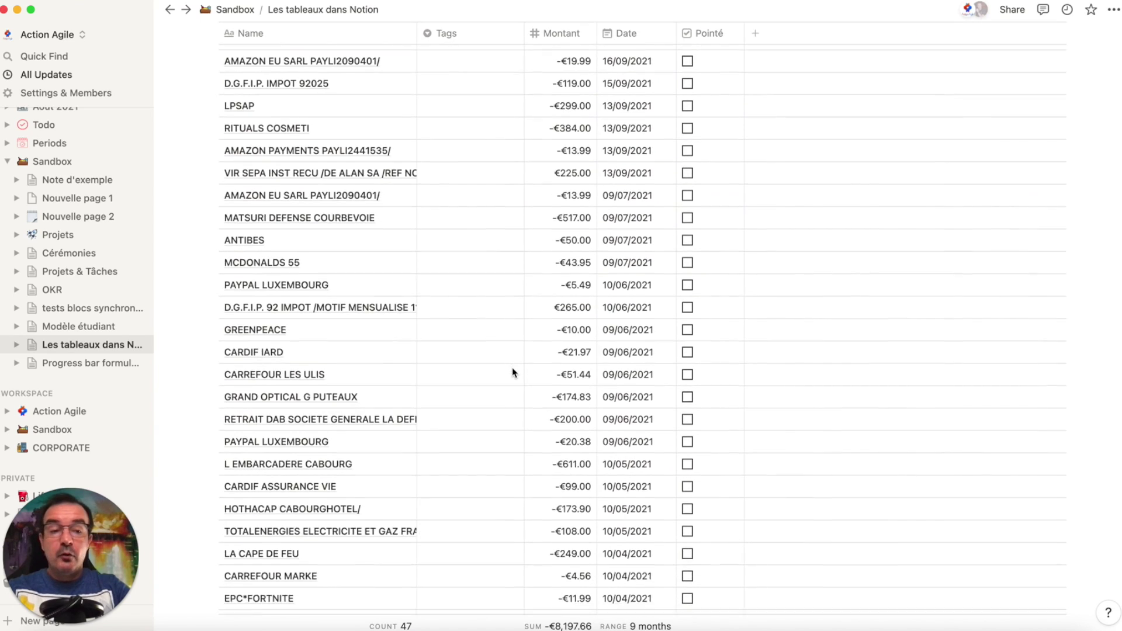
{"action": "scroll", "coordinate": [514, 372], "scroll_direction": "down", "scroll_amount": 5}
{"action": "scroll", "coordinate": [514, 372], "scroll_direction": "up", "scroll_amount": 15}
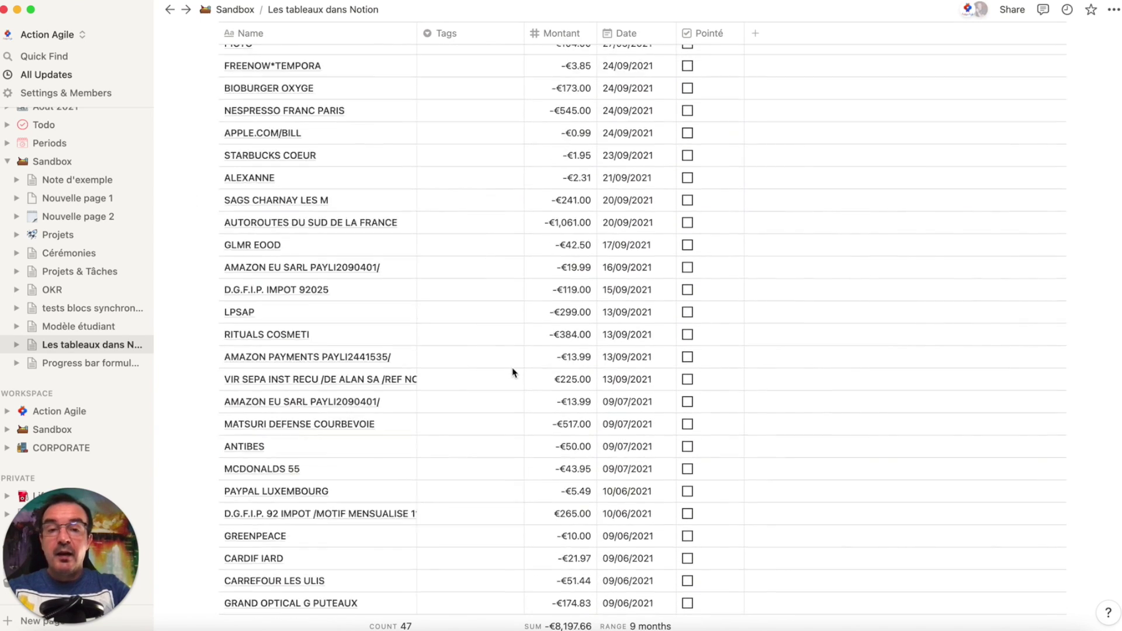